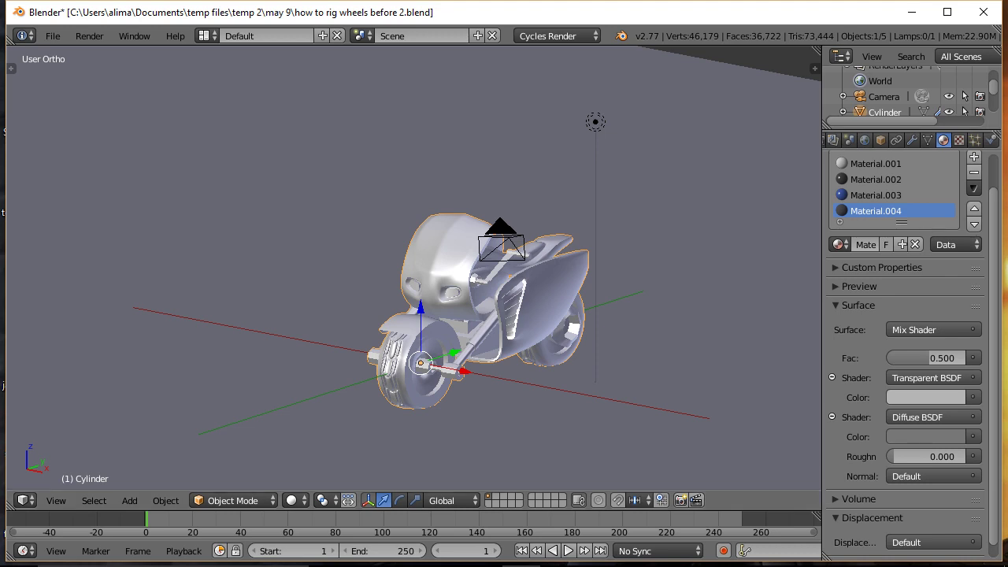
Step: Check the mouse settings and look through the enabled add-ons in the user preferences, including Pie Menus Official
{"action": "left_click", "coordinate": [698, 116]}
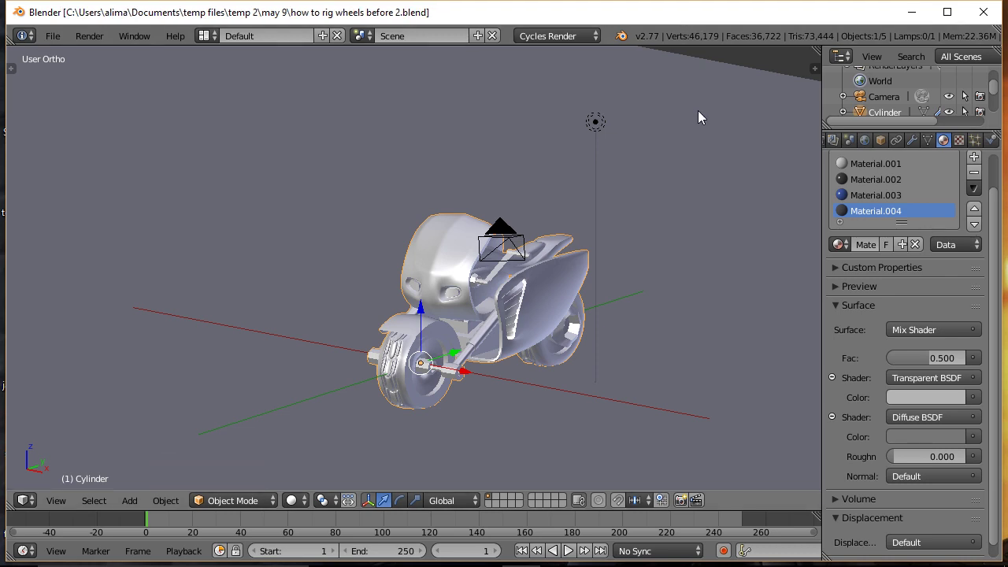
{"action": "left_click", "coordinate": [52, 36]}
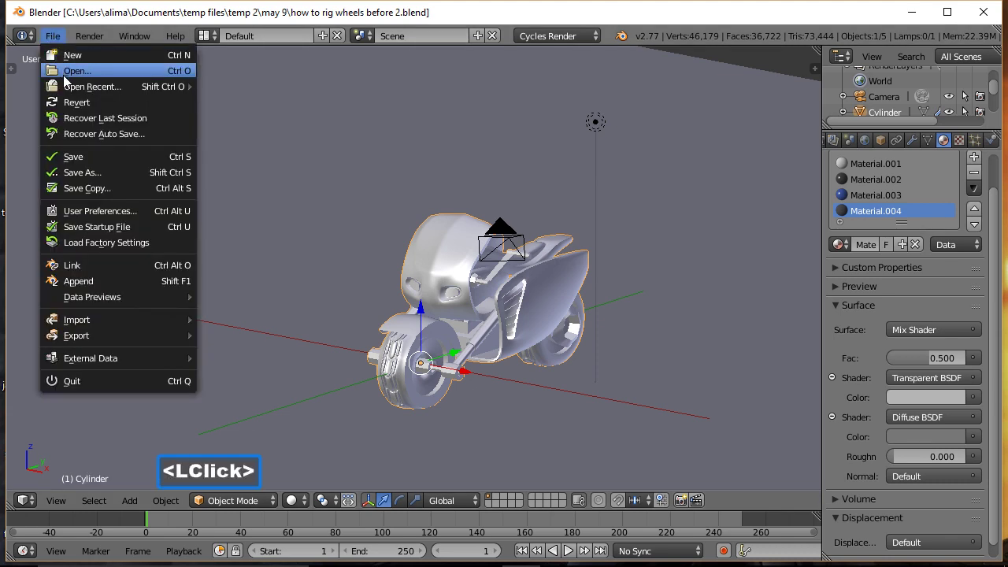
{"action": "left_click", "coordinate": [83, 210]}
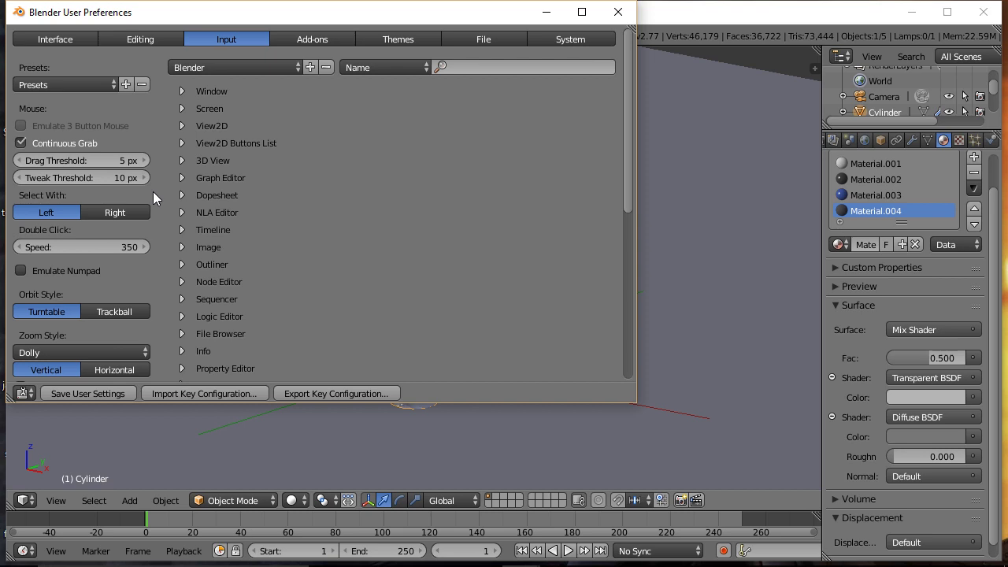
{"action": "left_click", "coordinate": [311, 41]}
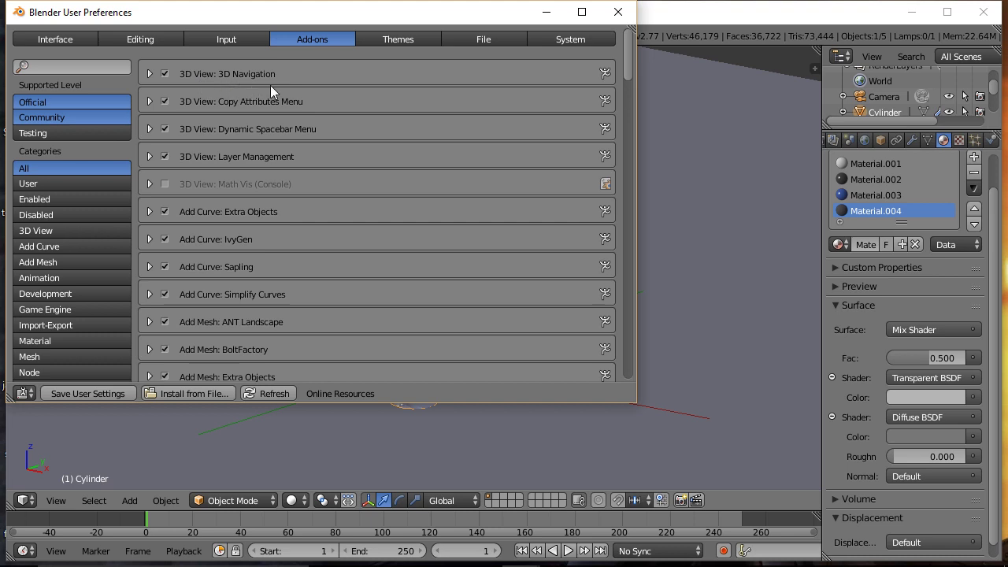
{"action": "left_click_drag", "start_coordinate": [631, 50], "coordinate": [626, 374]}
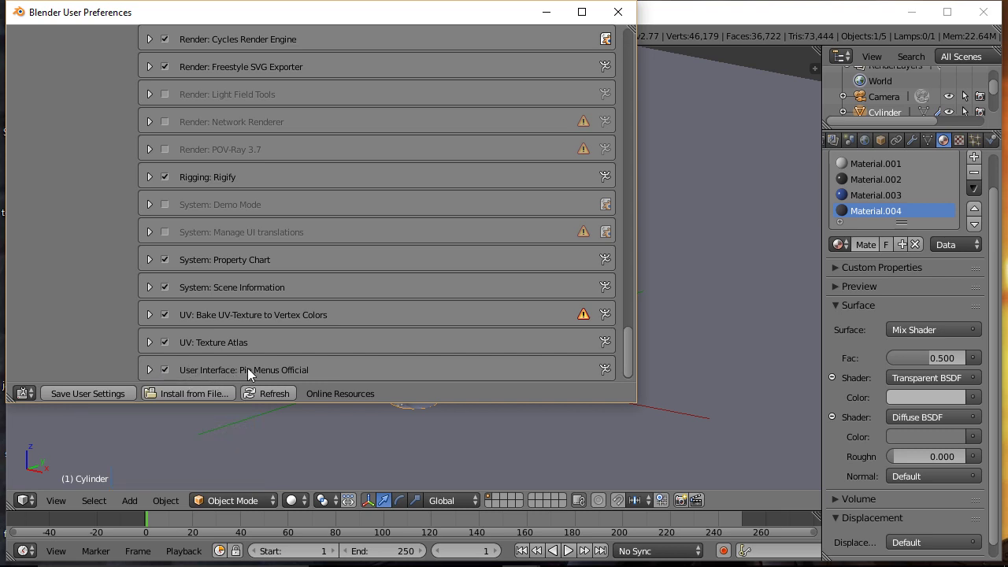
{"action": "left_click", "coordinate": [618, 12]}
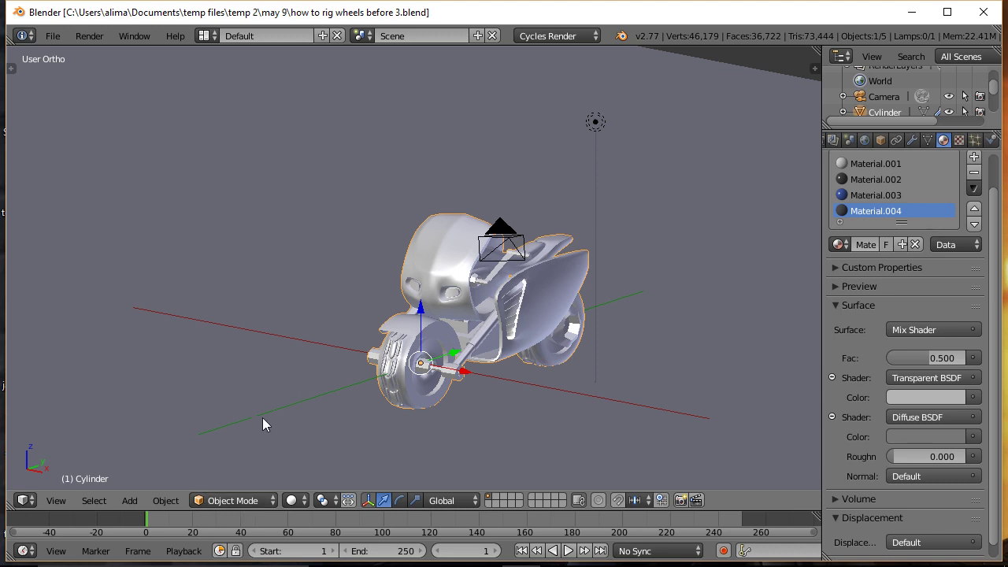
{"action": "left_click", "coordinate": [272, 508]}
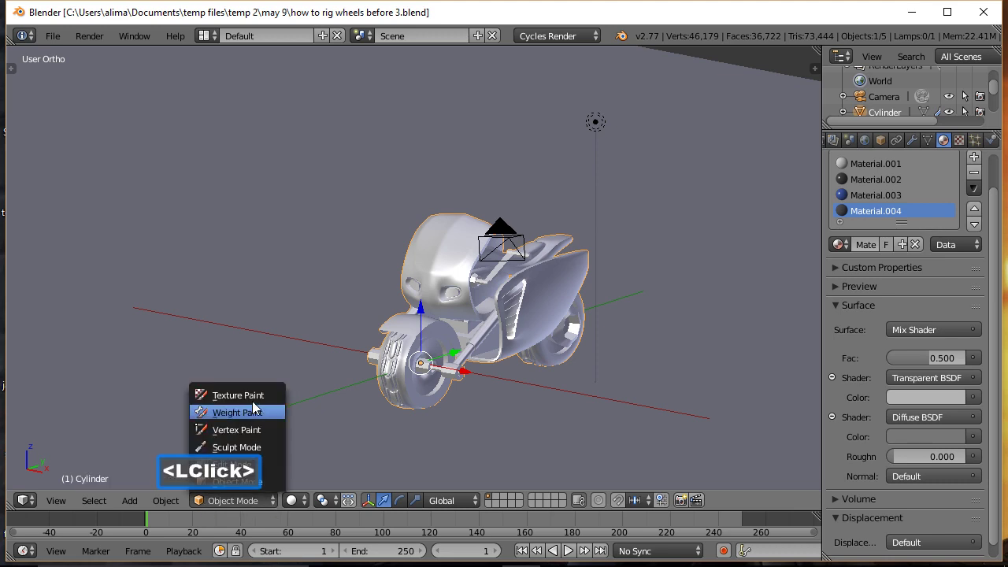
{"action": "left_click", "coordinate": [260, 481]}
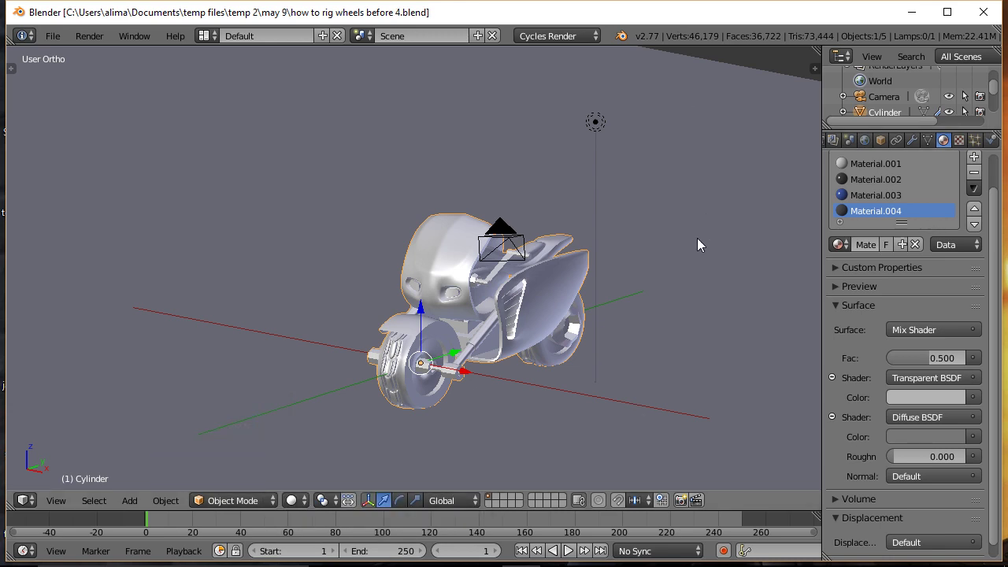
{"action": "middle_click_drag", "start_coordinate": [697, 238], "coordinate": [704, 238]}
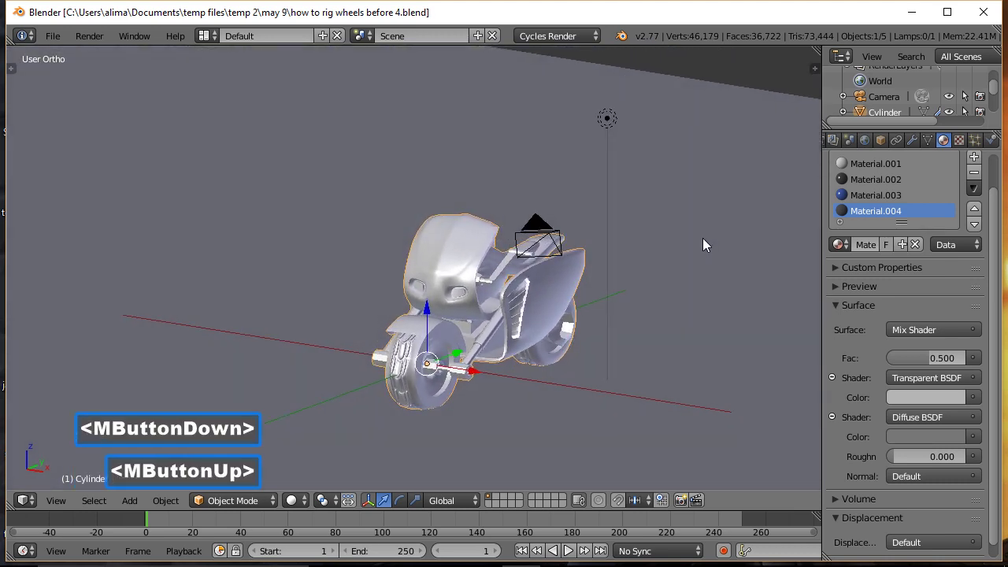
Step: Show the tool shelf with the 3D navigation tools and view the motorcycle from the right
{"action": "key", "text": "t"}
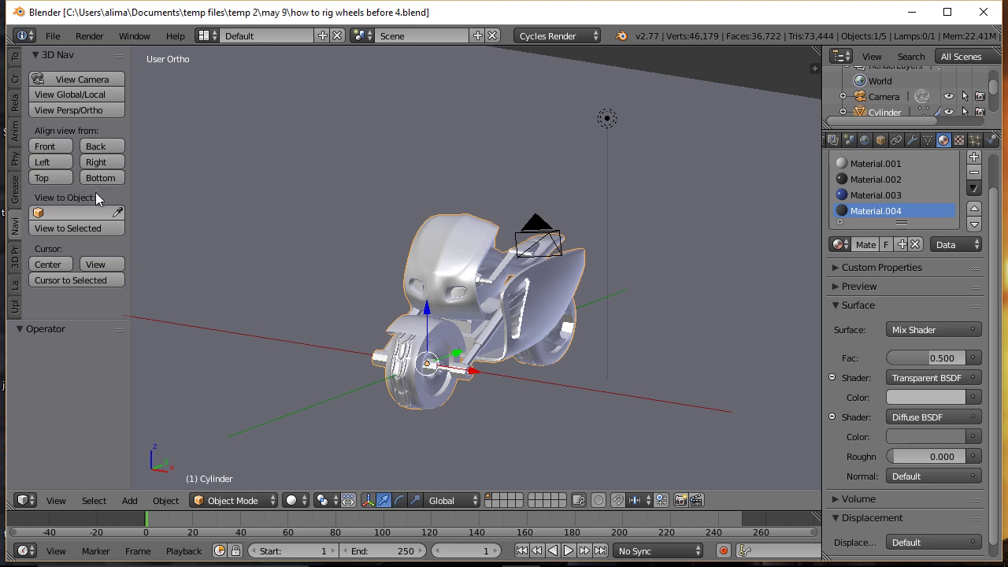
{"action": "left_click", "coordinate": [693, 18]}
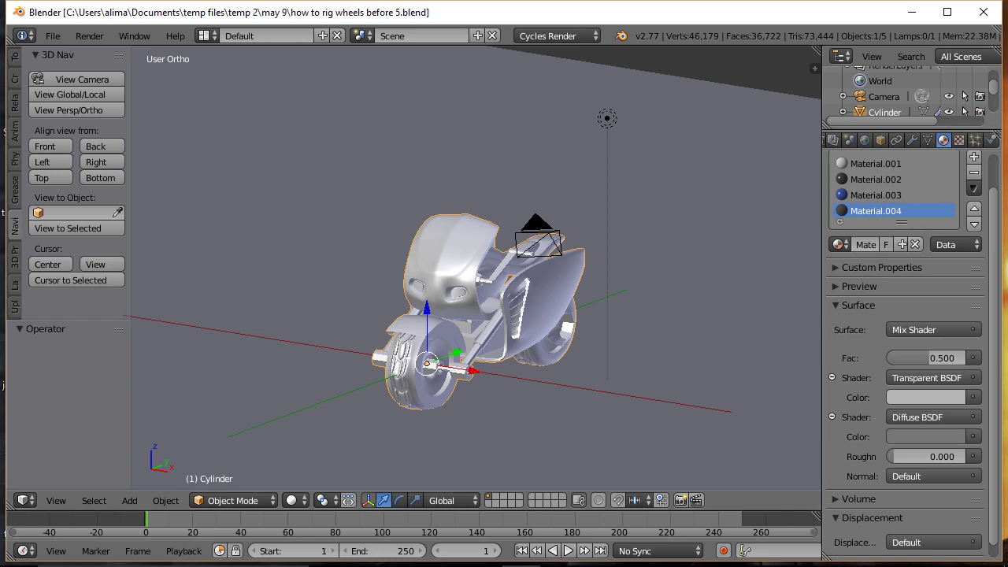
{"action": "left_click", "coordinate": [696, 162]}
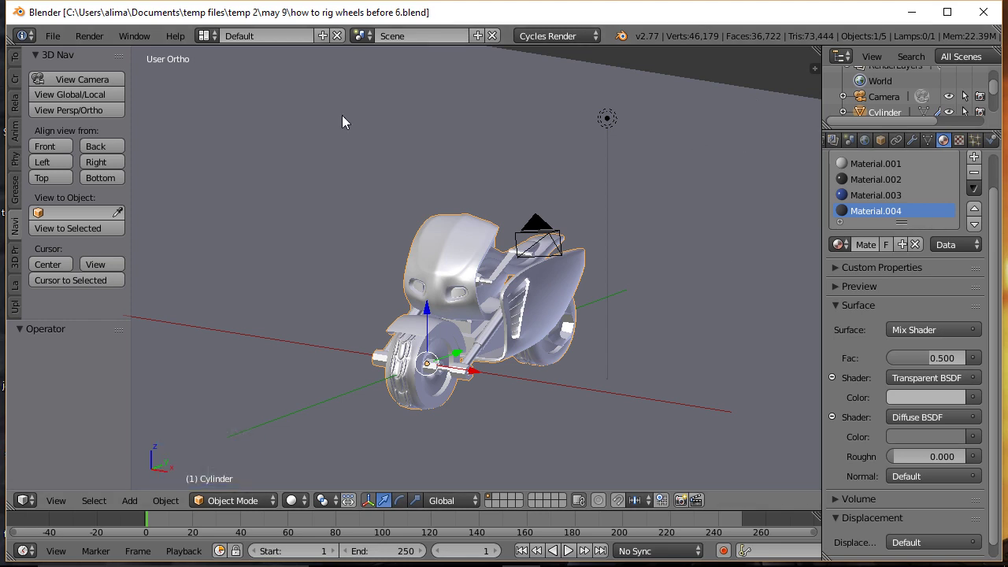
{"action": "left_click", "coordinate": [105, 161]}
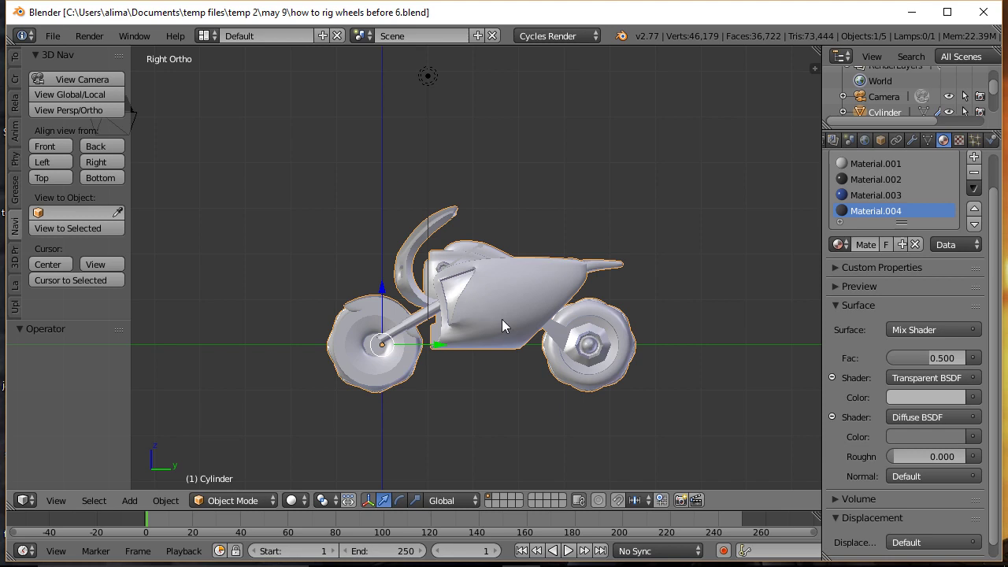
Step: Enter Edit Mode on the motorcycle mesh and deselect all of its geometry
{"action": "left_click", "coordinate": [268, 500]}
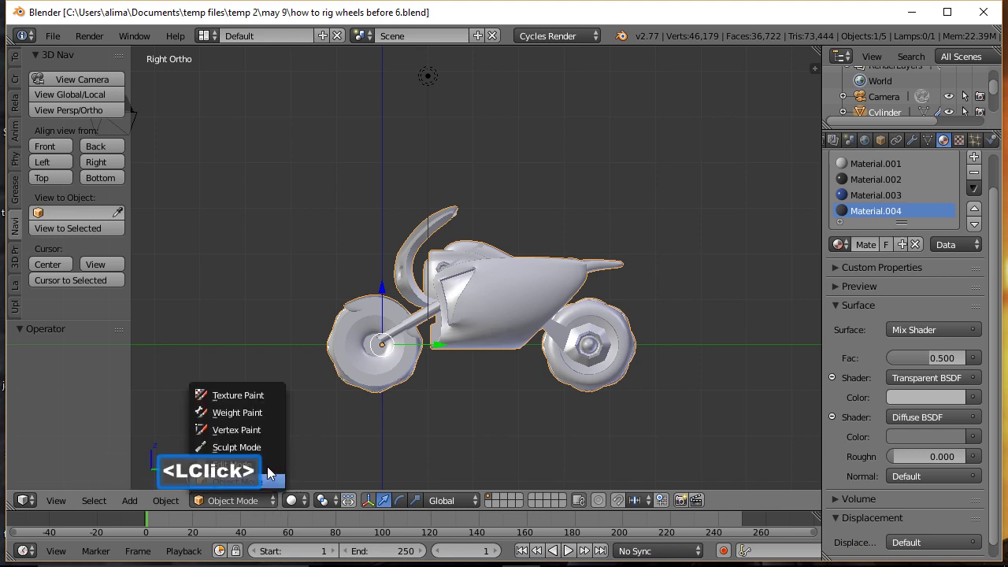
{"action": "left_click", "coordinate": [268, 463]}
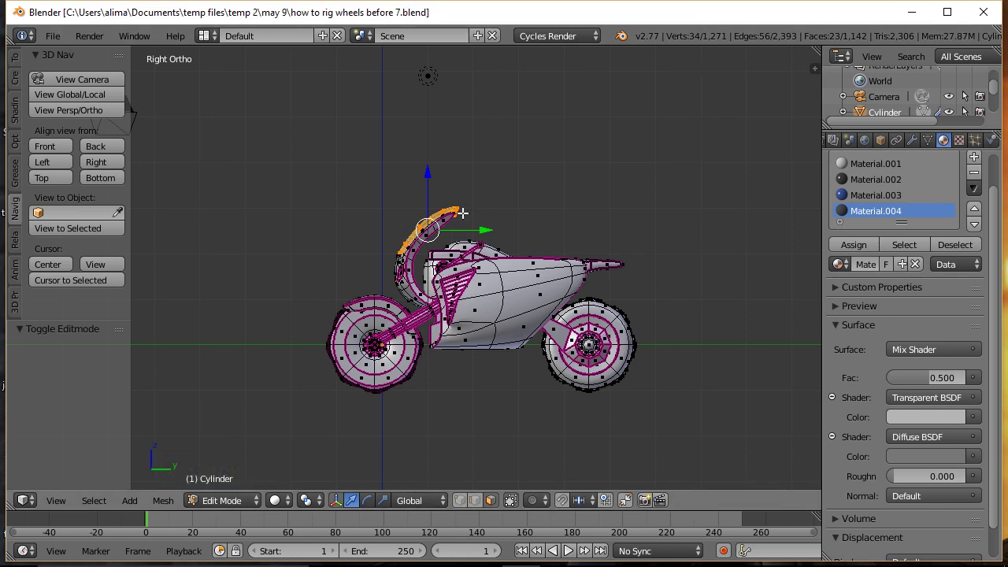
{"action": "key", "text": "a"}
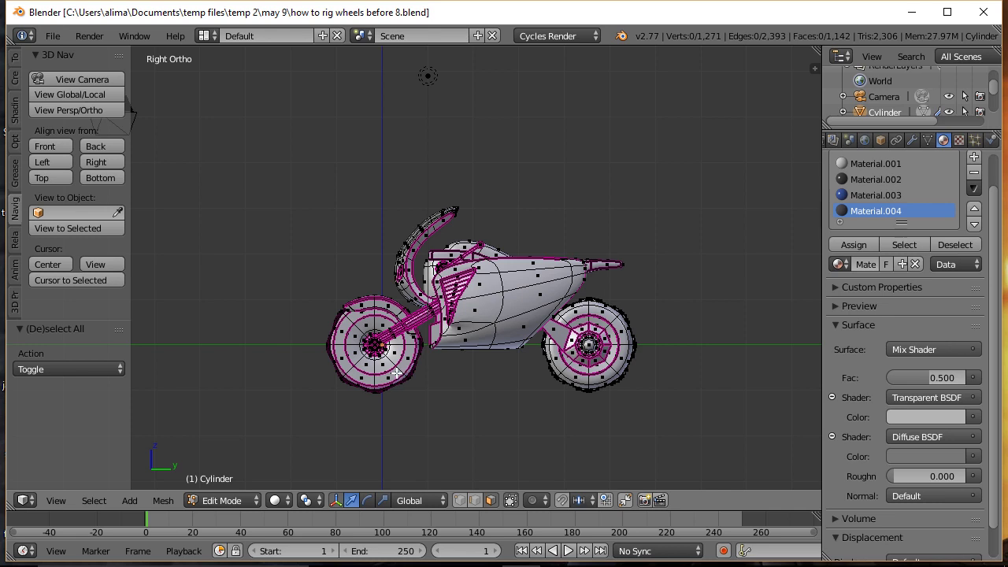
Step: Select all geometry linked to the front wheel and zoom in closely on it
{"action": "middle_click_drag", "start_coordinate": [362, 357], "coordinate": [432, 373]}
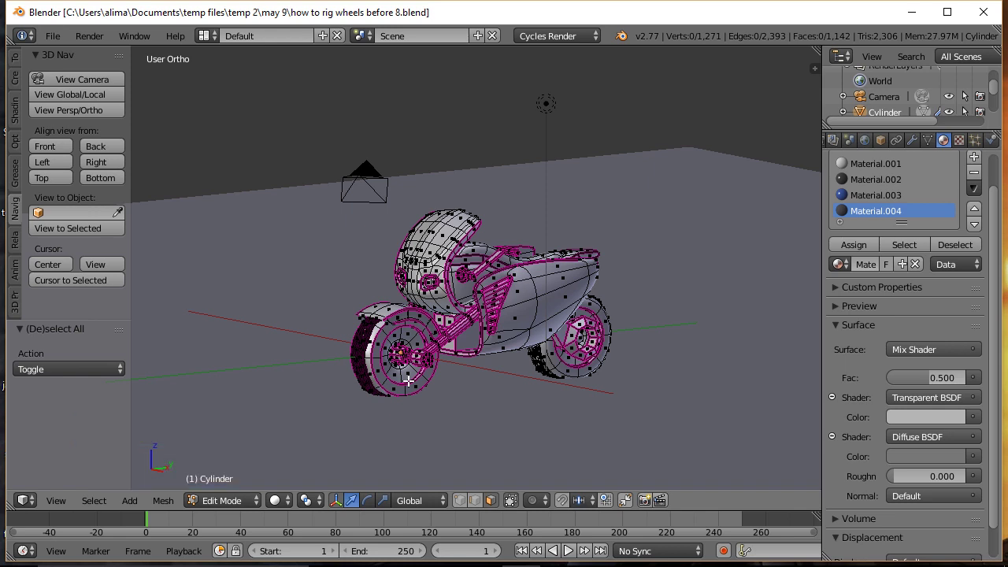
{"action": "key", "text": "l"}
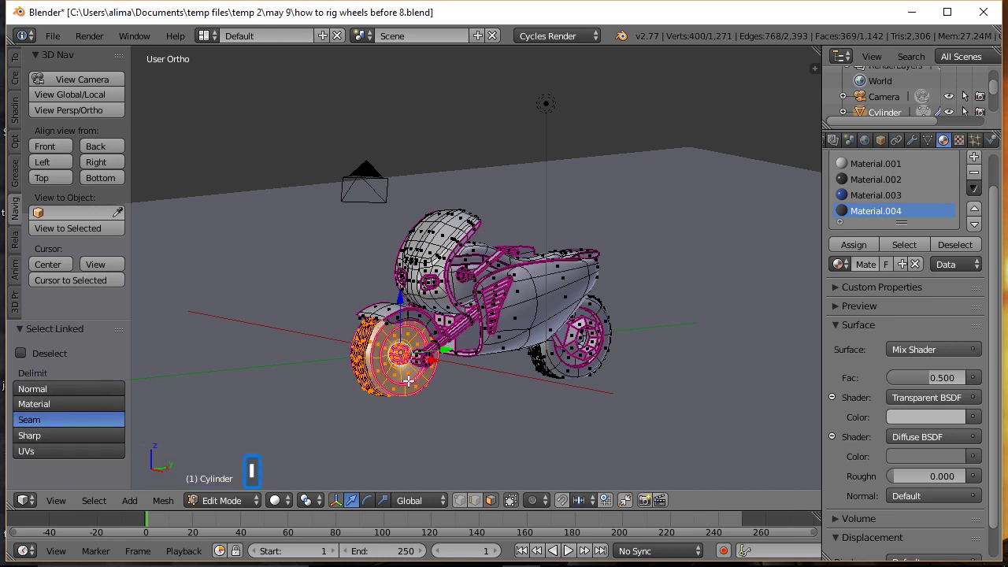
{"action": "mouse_move", "coordinate": [461, 392]}
{"action": "middle_mouse_down"}
{"action": "mouse_move", "coordinate": [507, 389]}
{"action": "mouse_move", "coordinate": [445, 396]}
{"action": "middle_mouse_up"}
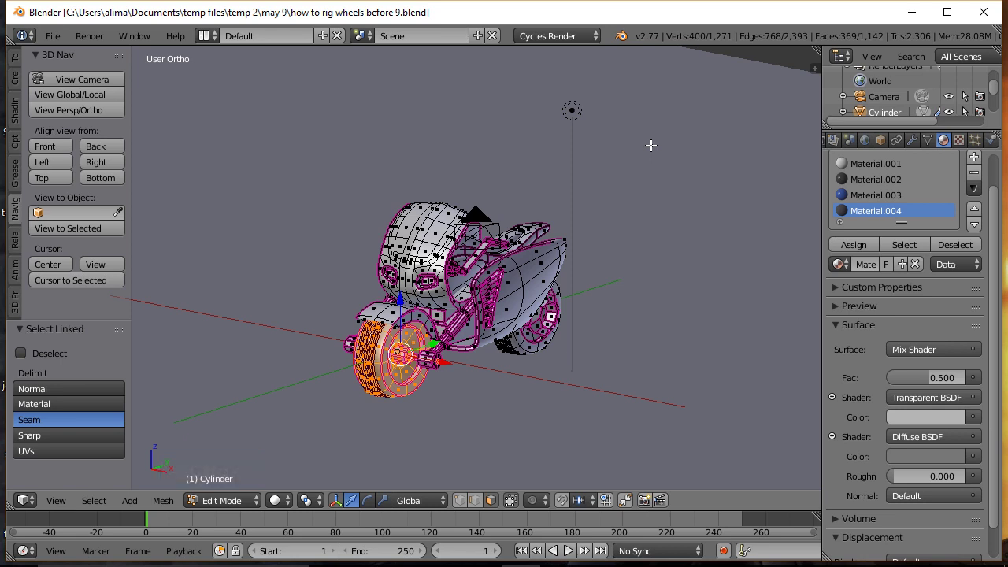
{"action": "key", "text": "b"}
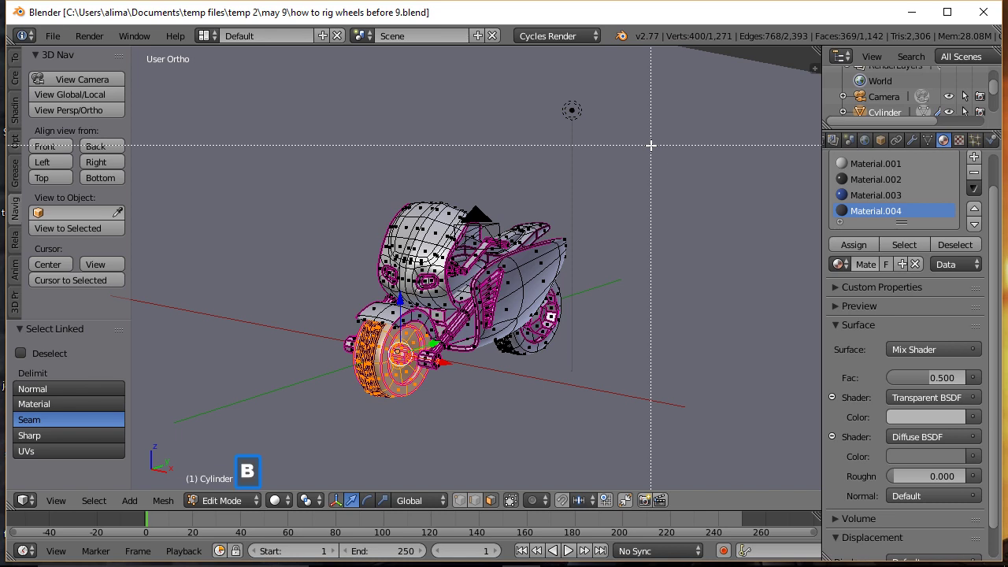
{"action": "left_click_drag", "start_coordinate": [310, 251], "coordinate": [472, 420]}
{"action": "key", "text": "KP_Decimal"}
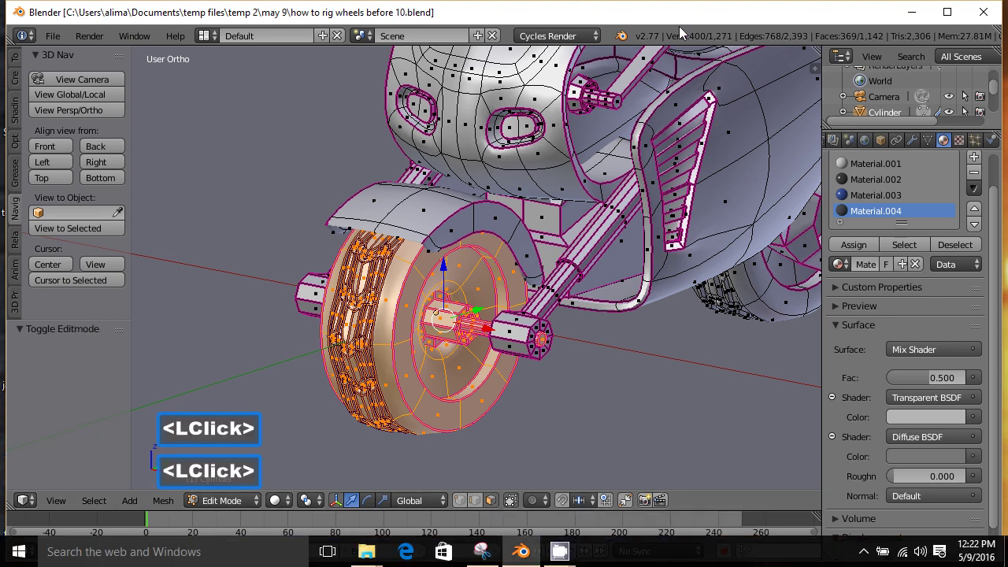
Step: Rip the edge loop where the axle hub joins the front wheel and save the file as how to rig wheels before 11.blend
{"action": "key", "text": "a"}
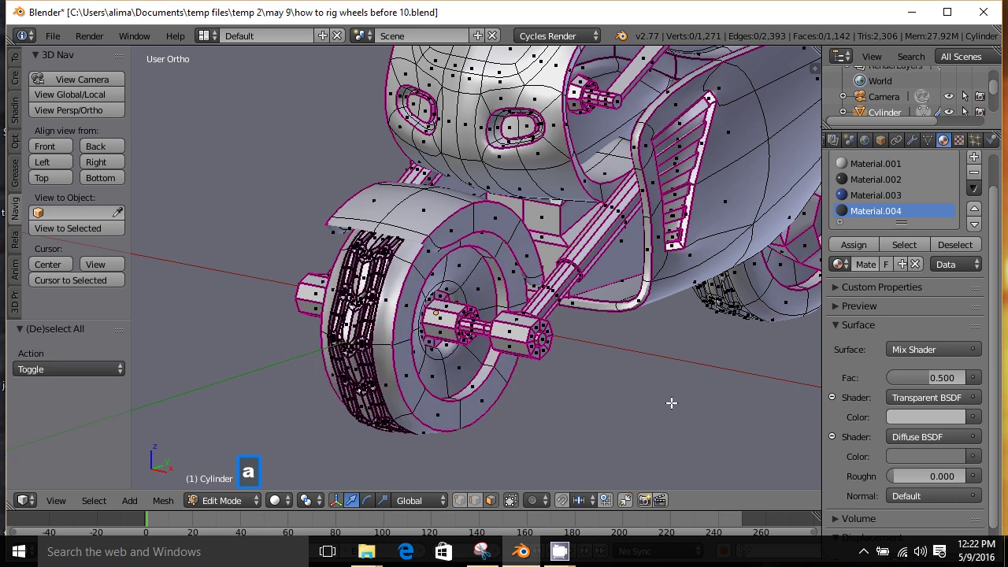
{"action": "left_click", "coordinate": [475, 500]}
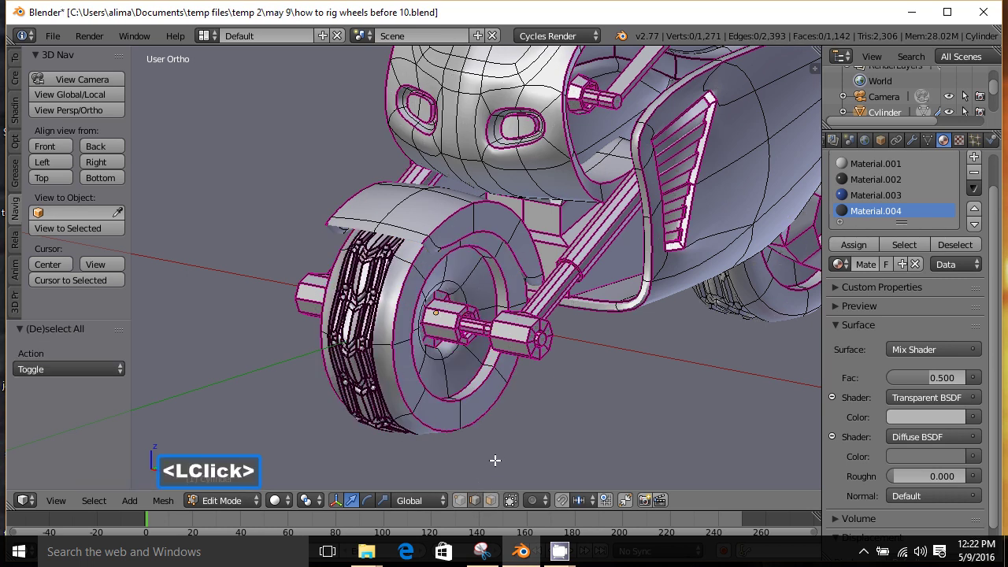
{"action": "key", "text": "alt"}
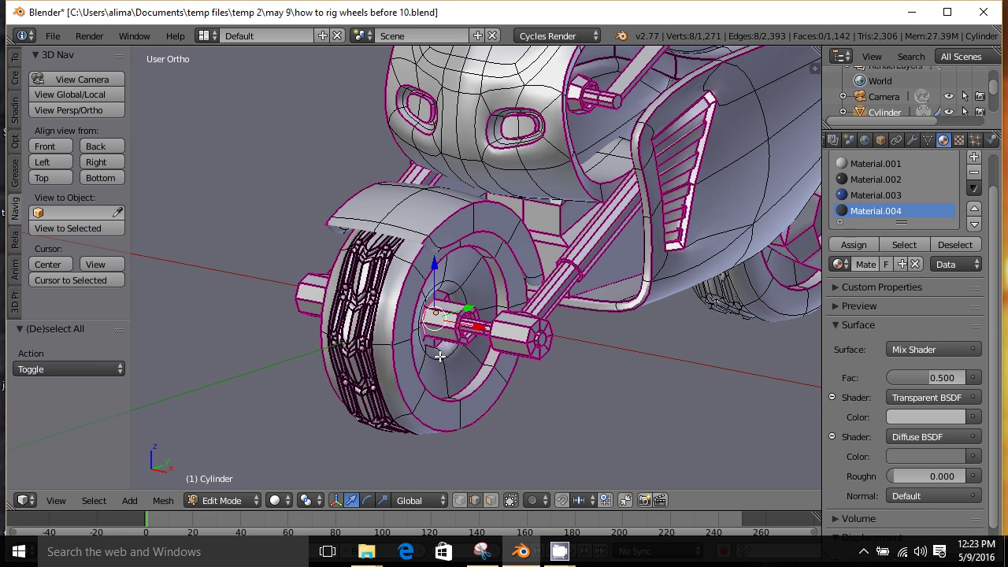
{"action": "key", "text": "v"}
{"action": "left_click", "coordinate": [439, 357]}
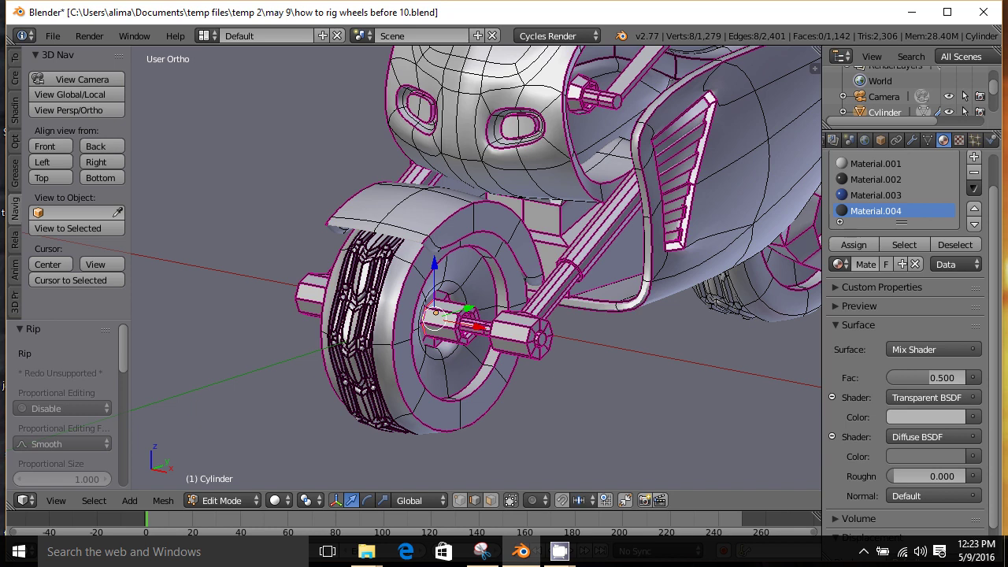
{"action": "key", "text": "ctrl+alt+s"}
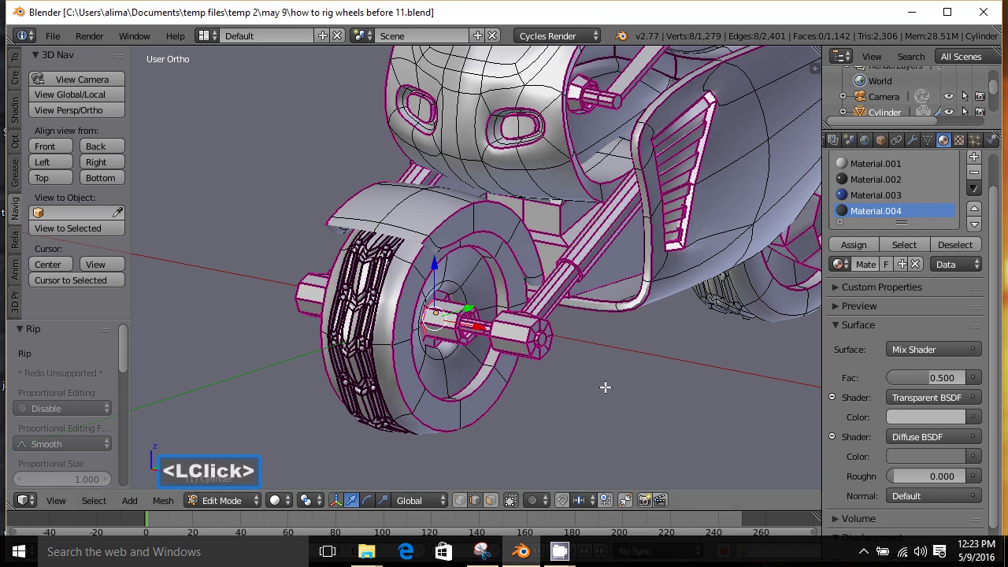
Step: Separate the front wheel's linked faces by selection into a new mesh and save the file as how to rig wheels before 13.blend
{"action": "left_click", "coordinate": [490, 501]}
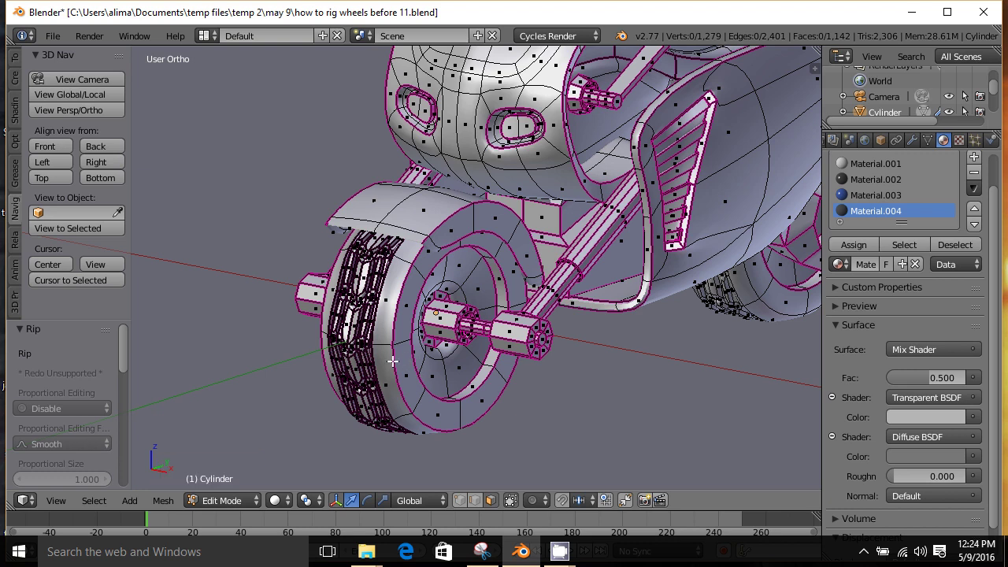
{"action": "key", "text": "l"}
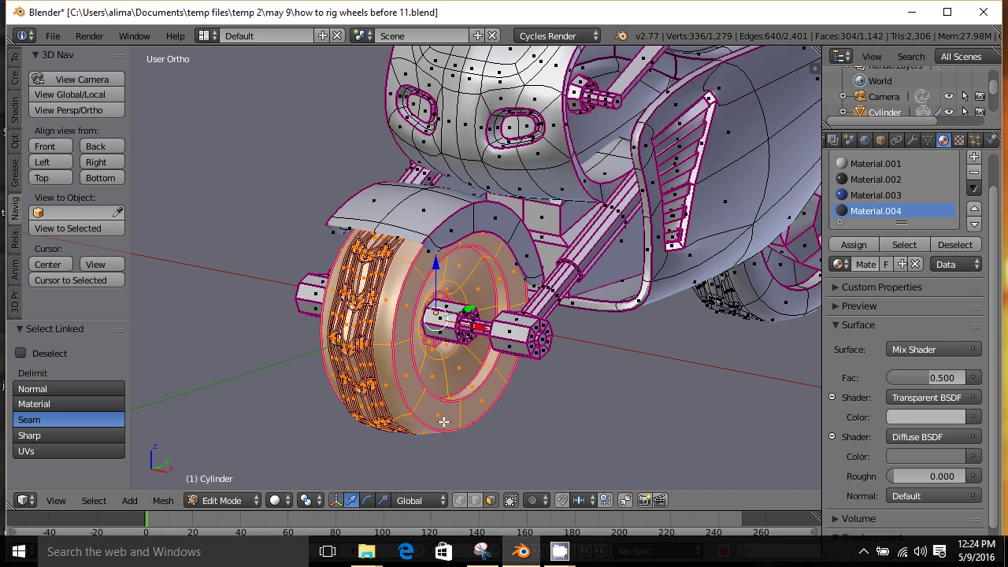
{"action": "left_click", "coordinate": [597, 354]}
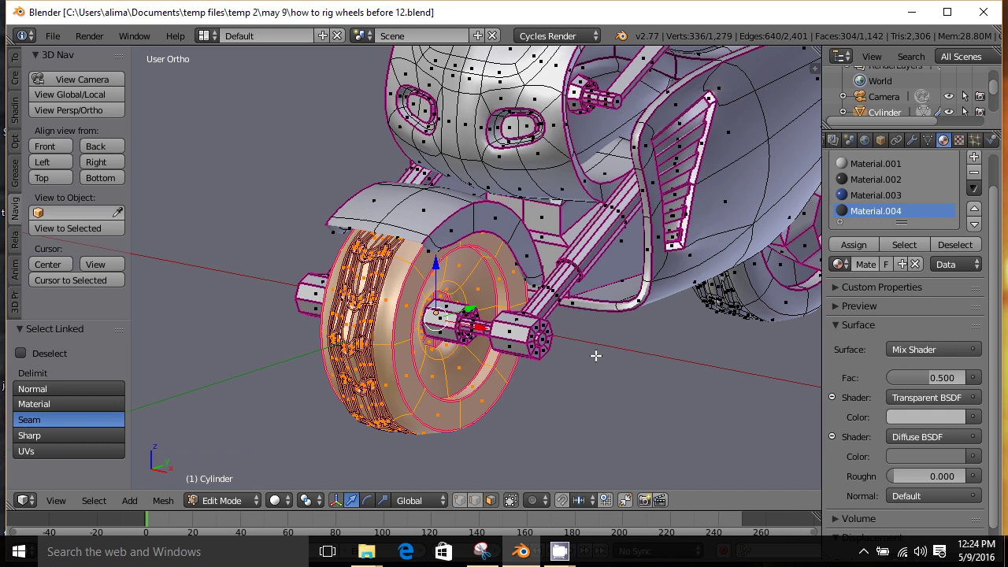
{"action": "key", "text": "p"}
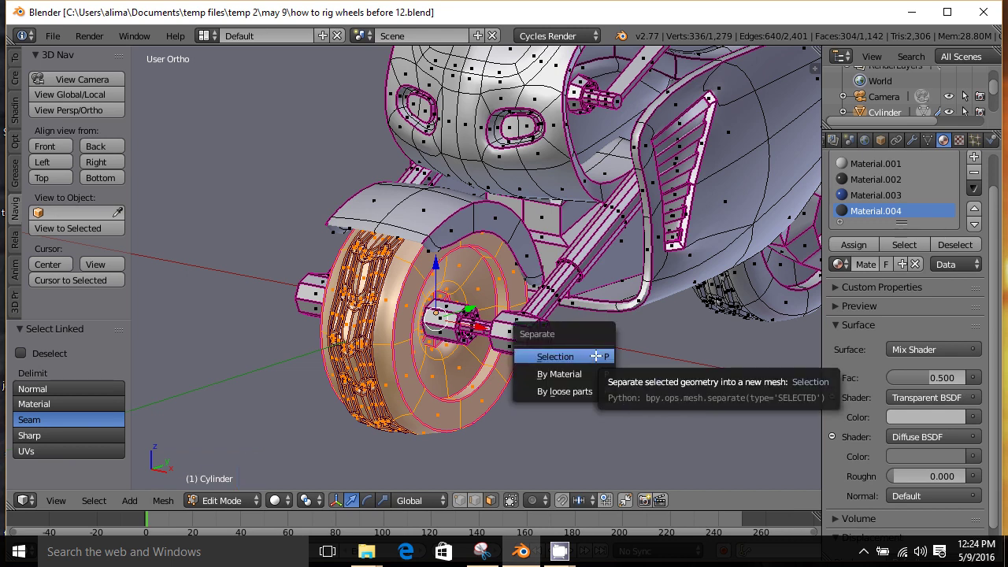
{"action": "left_click", "coordinate": [596, 356]}
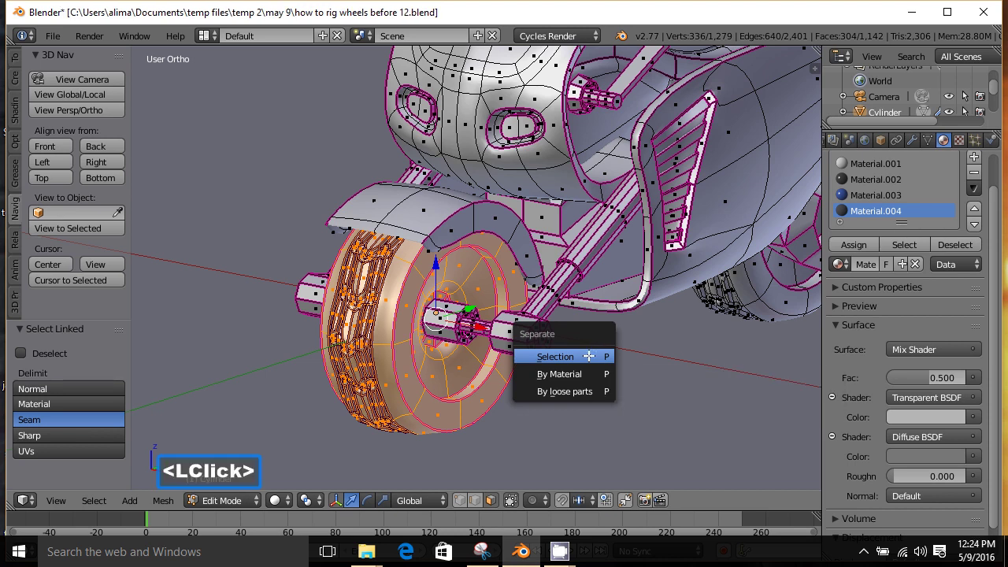
{"action": "key", "text": "ctrl+alt+s"}
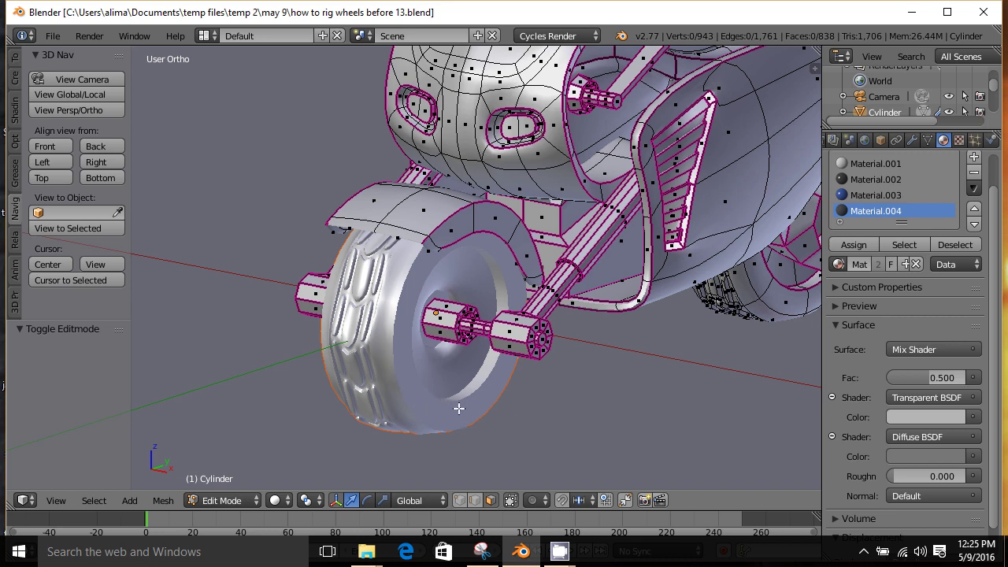
Step: Separate the rear wheel's linked faces by selection into a new mesh and save the file as how to rig wheels before 14.blend
{"action": "key", "text": "ctrl"}
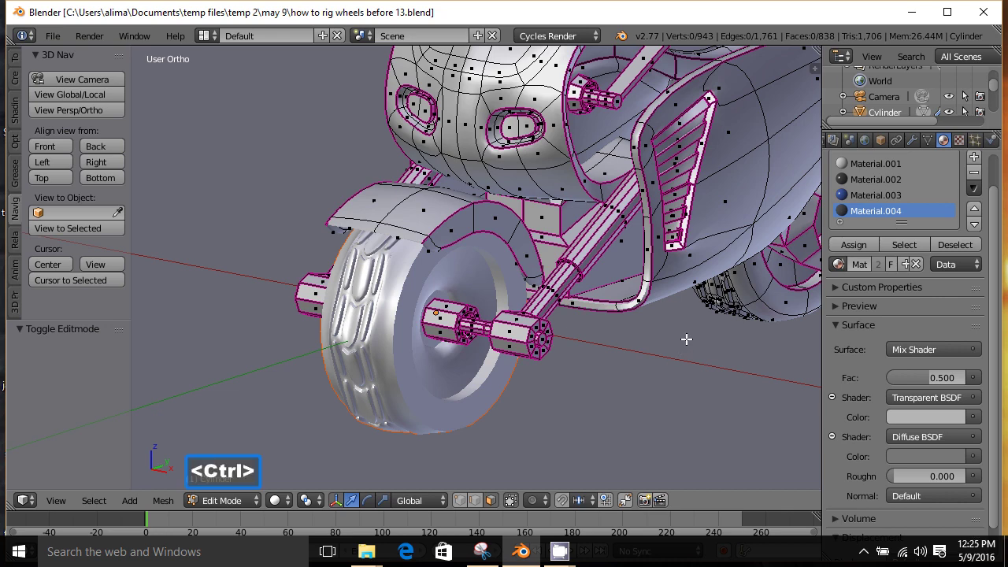
{"action": "middle_click_drag", "start_coordinate": [686, 334], "coordinate": [693, 411], "text": "ctrl"}
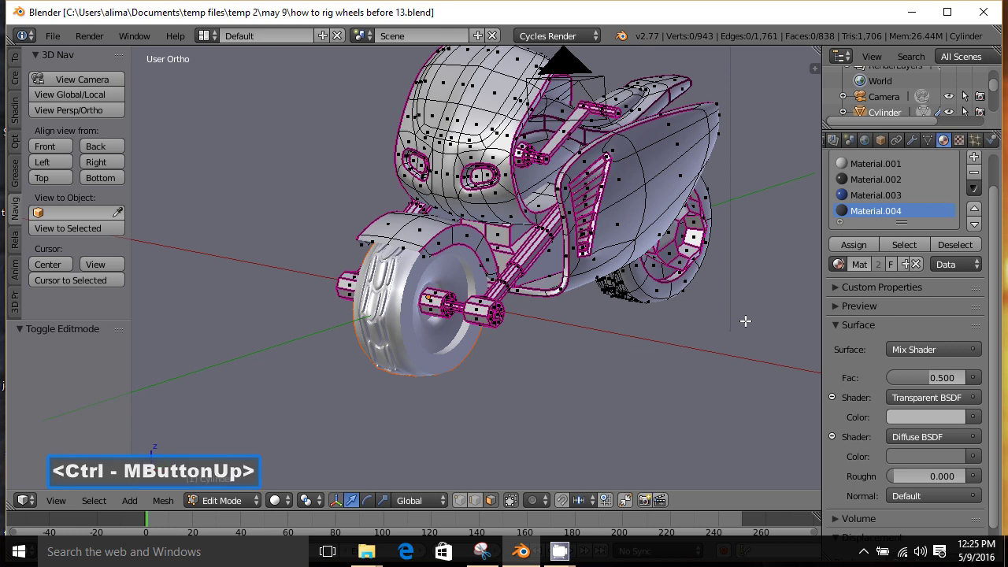
{"action": "middle_click_drag", "start_coordinate": [756, 290], "coordinate": [639, 365], "text": "shift"}
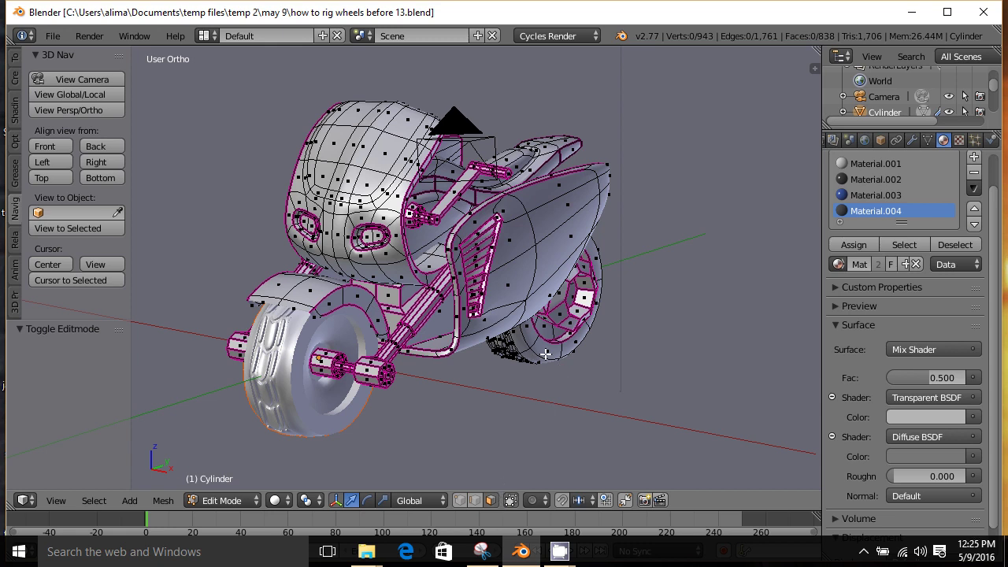
{"action": "key", "text": "l"}
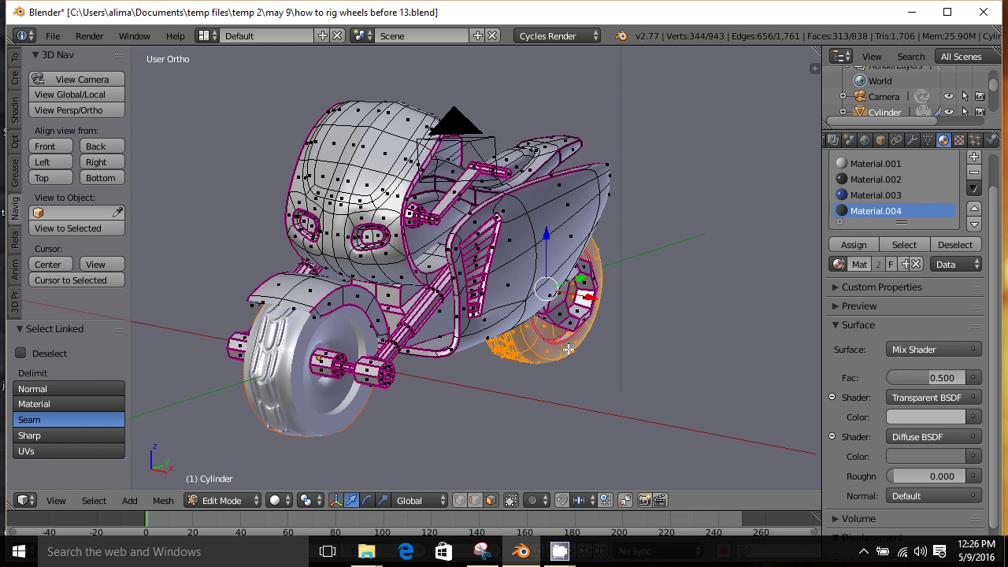
{"action": "key", "text": "p"}
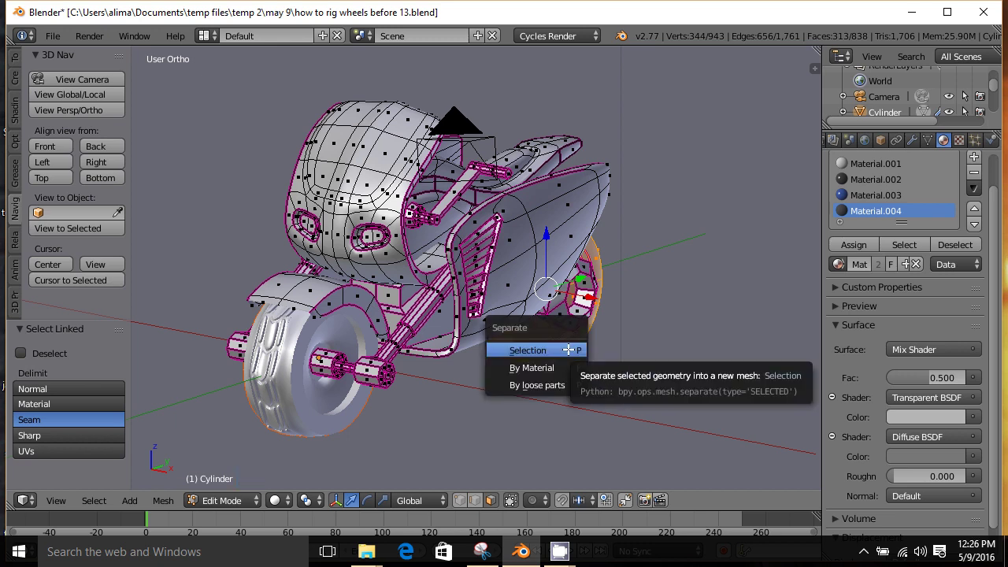
{"action": "left_click", "coordinate": [568, 349]}
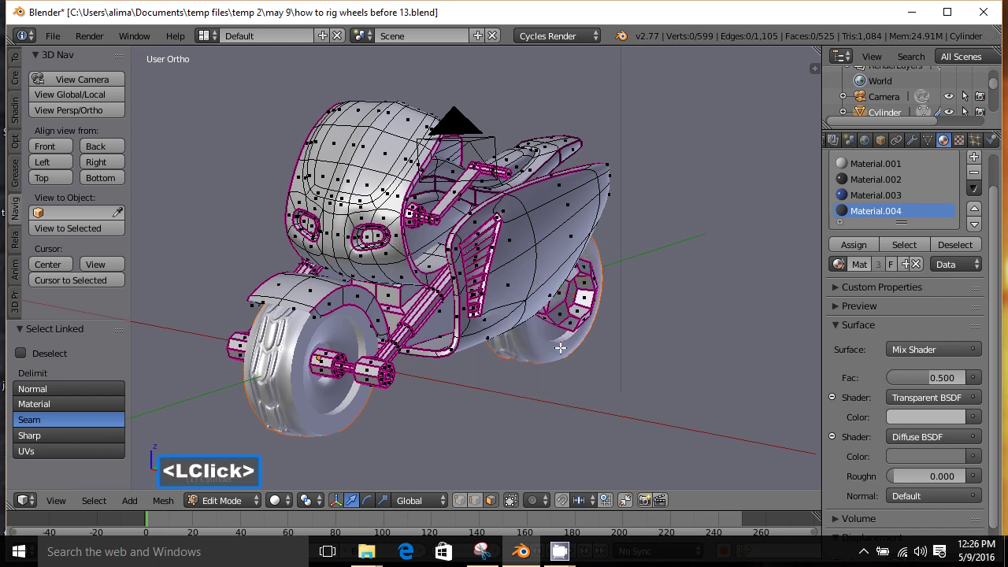
{"action": "key", "text": "ctrl+alt+s"}
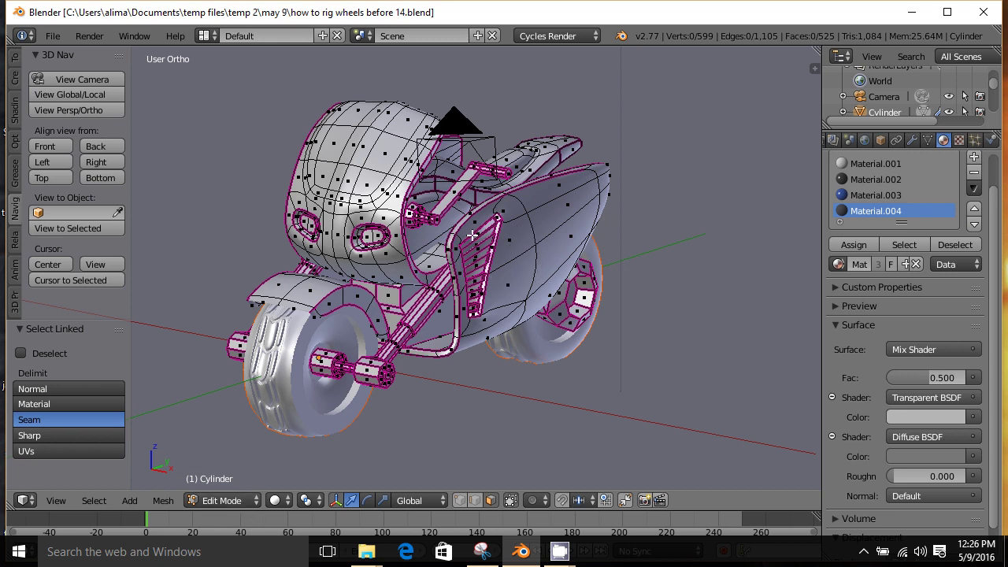
Step: Switch to Object Mode and select only the front wheel object
{"action": "left_click", "coordinate": [257, 503]}
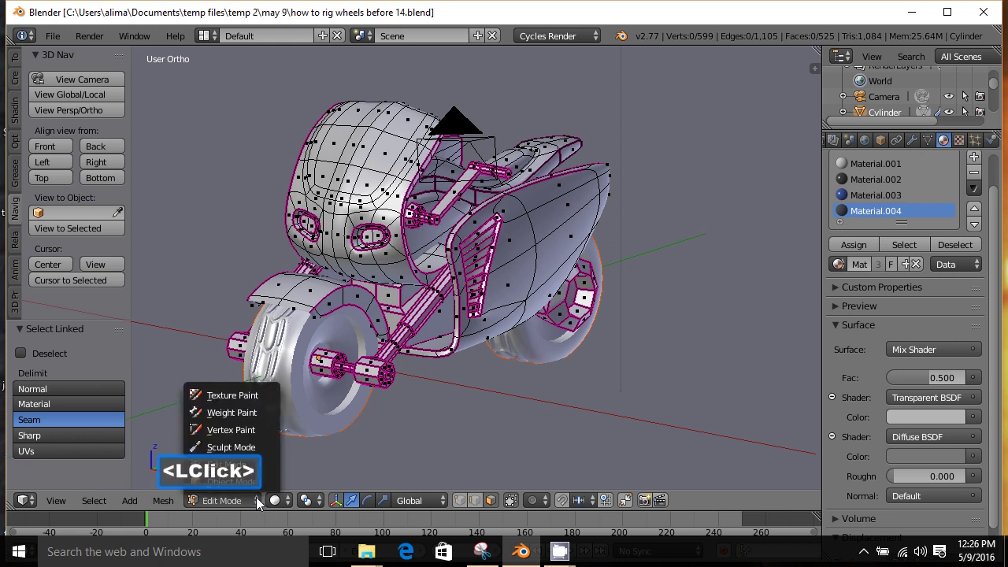
{"action": "left_click", "coordinate": [258, 486]}
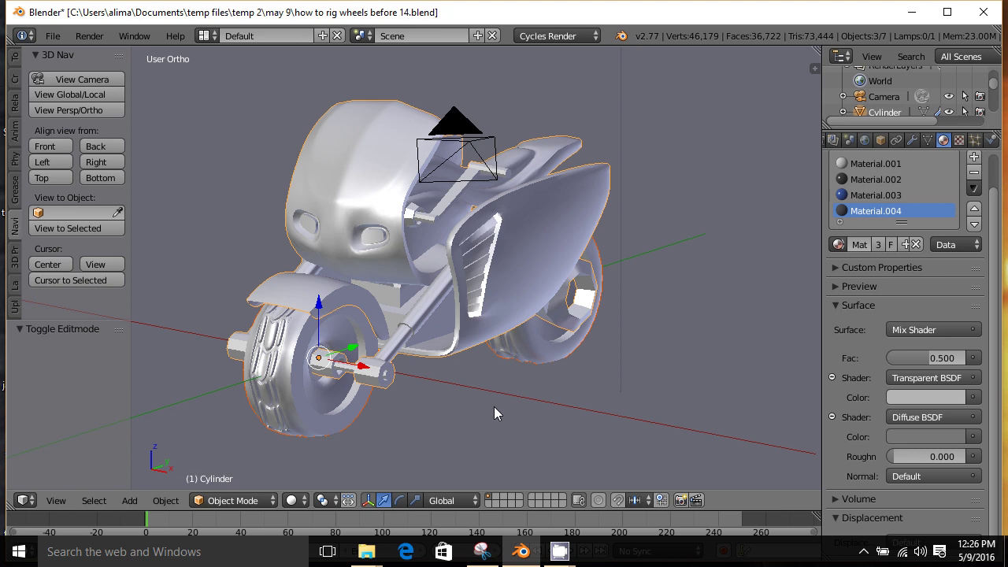
{"action": "left_click", "coordinate": [304, 411]}
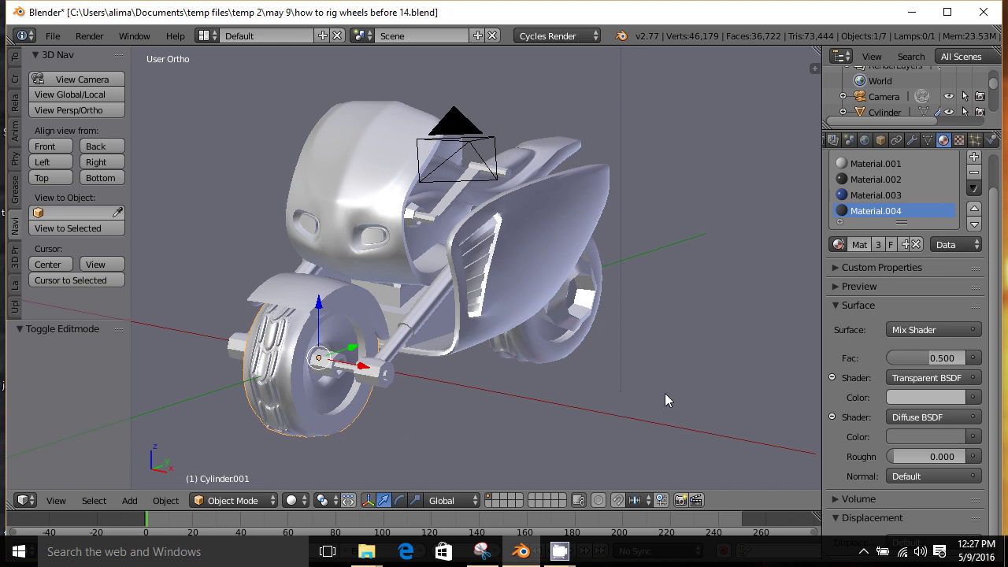
Step: Rename the front wheel object as wheel_1 and save the file as how to rig wheels before 15.blend
{"action": "key", "text": "n"}
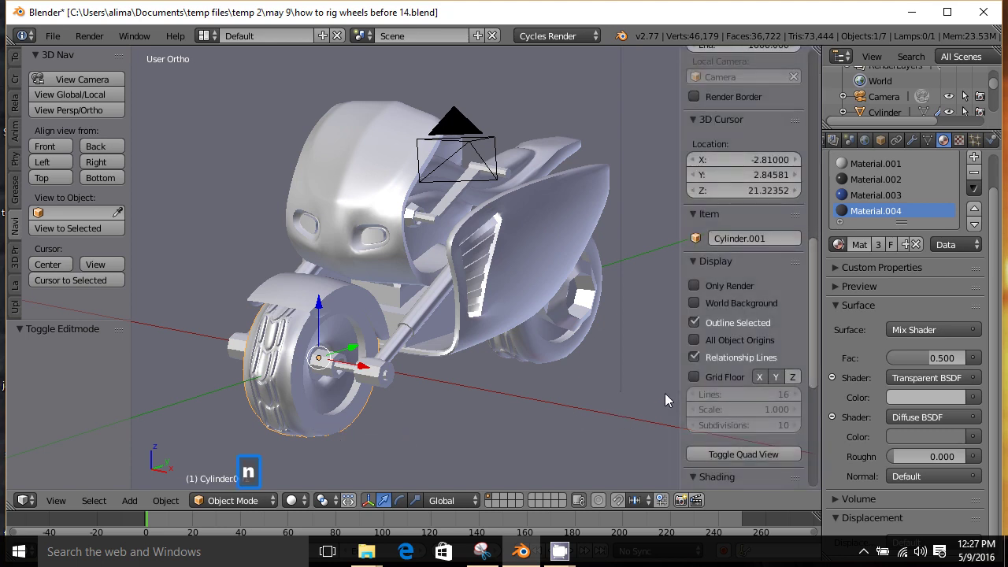
{"action": "left_click", "coordinate": [737, 239]}
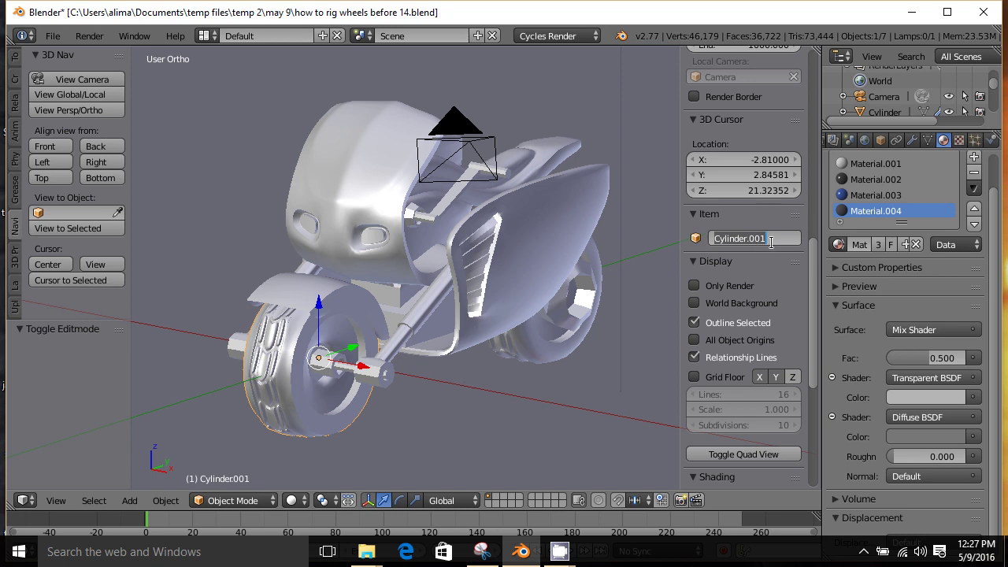
{"action": "type", "text": "wheel"}
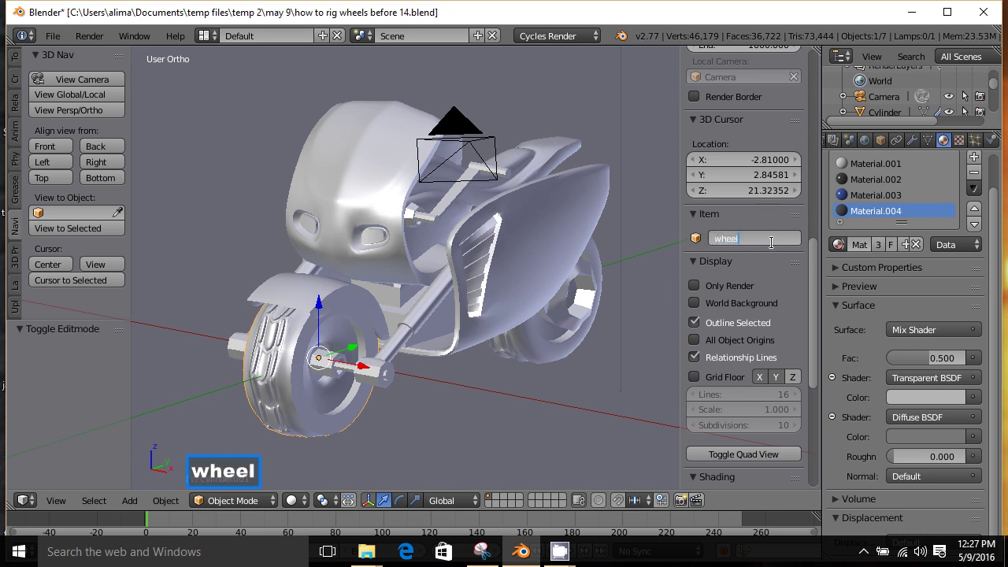
{"action": "type", "text": "_1"}
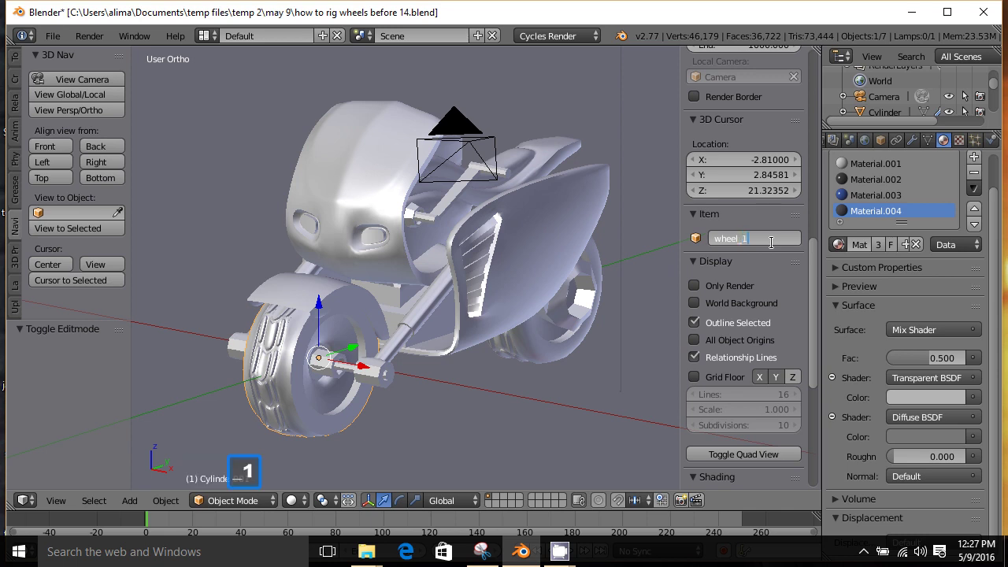
{"action": "key", "text": "Return"}
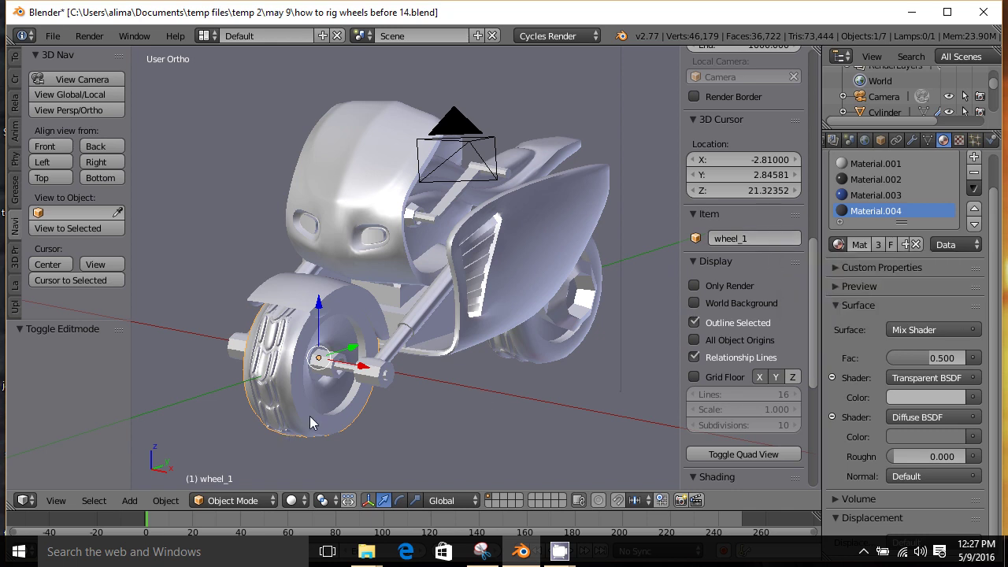
{"action": "left_click", "coordinate": [108, 161]}
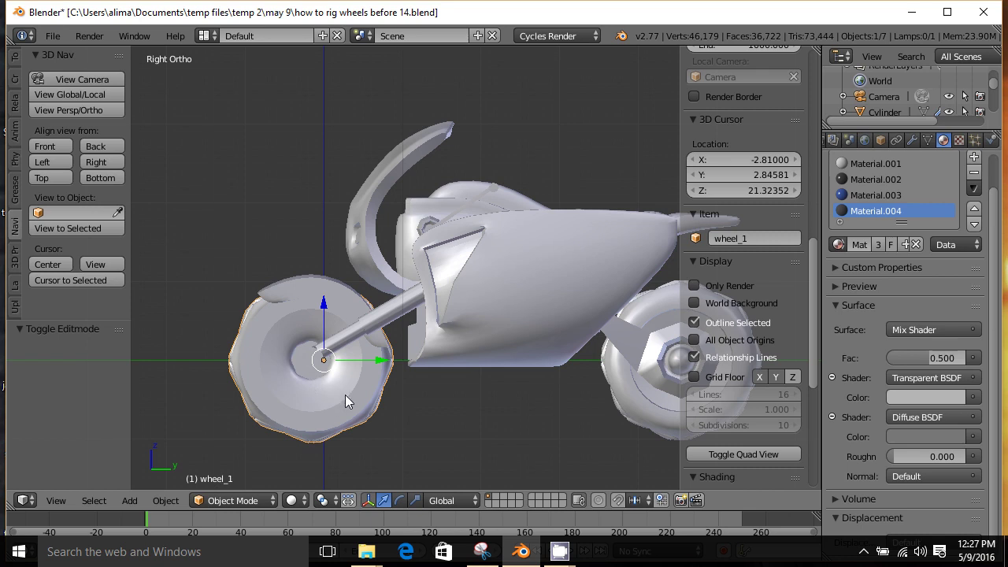
{"action": "left_click", "coordinate": [494, 40]}
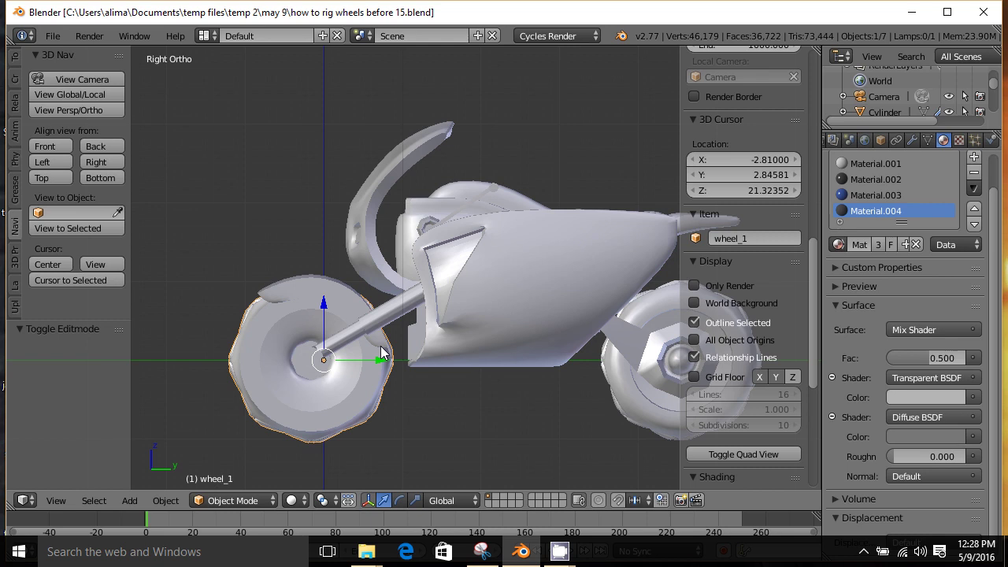
Step: Set wheel_1's origin to its geometry and save the file as how to rig wheels before 16.blend
{"action": "left_click", "coordinate": [167, 500]}
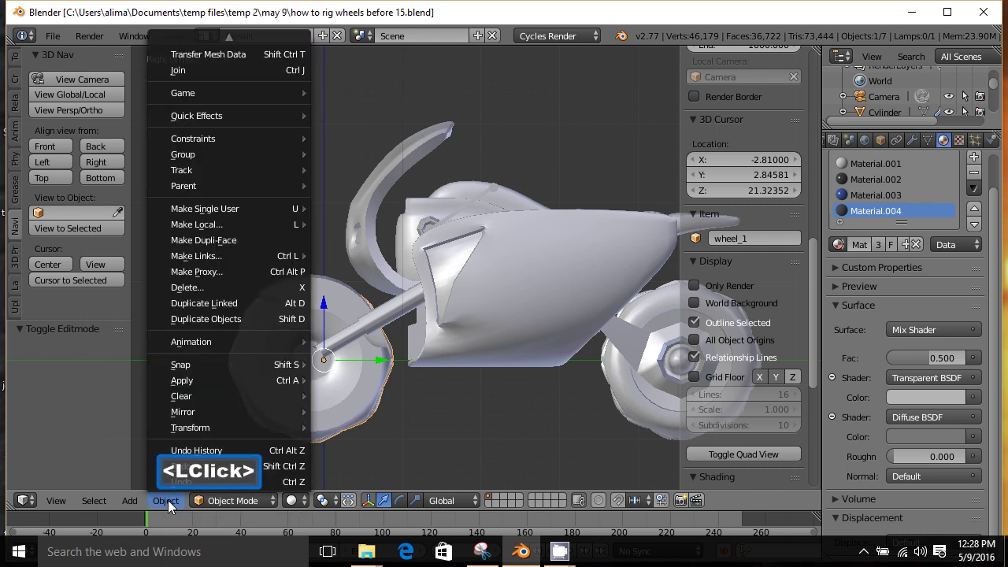
{"action": "mouse_move", "coordinate": [219, 431]}
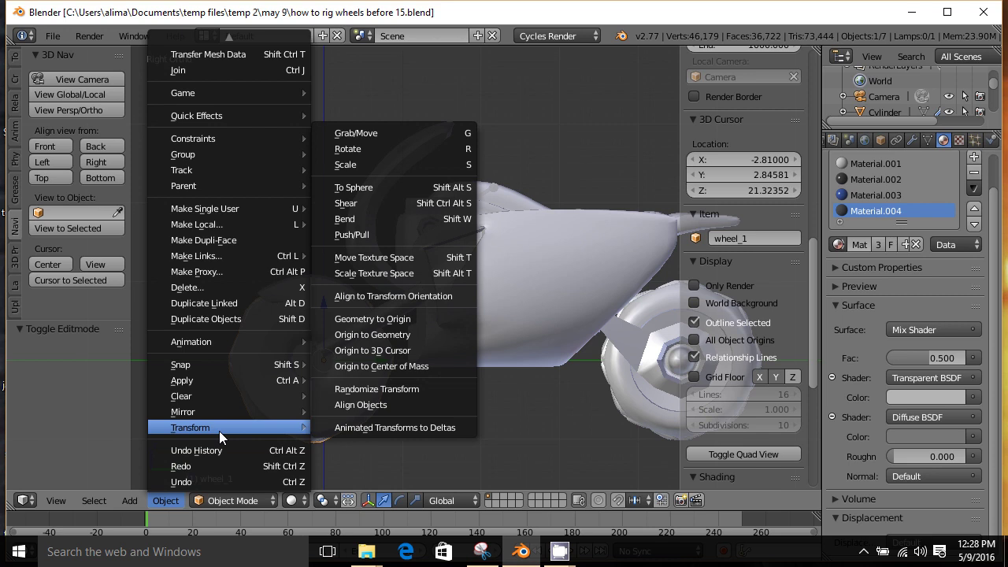
{"action": "left_click", "coordinate": [359, 337]}
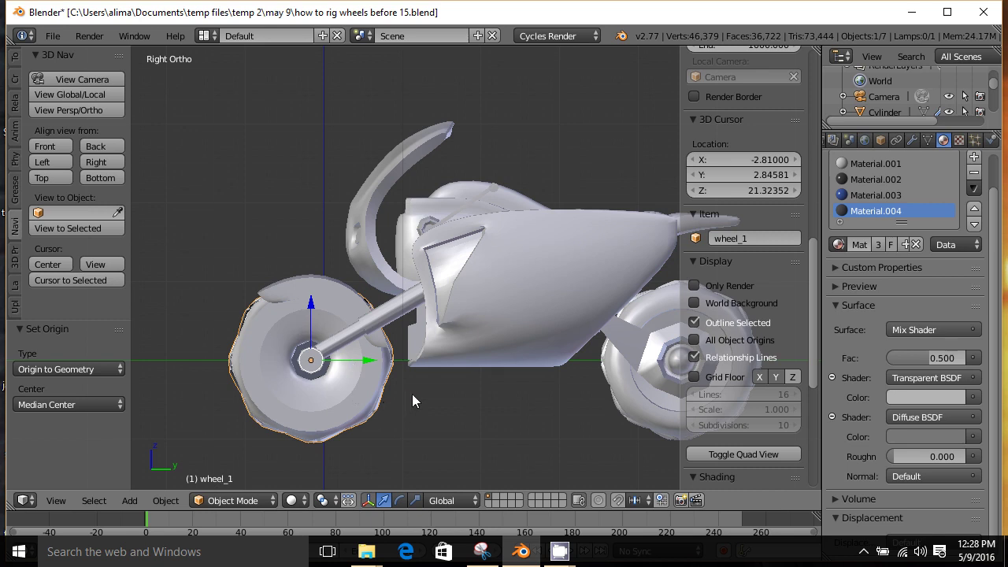
{"action": "left_click", "coordinate": [601, 119]}
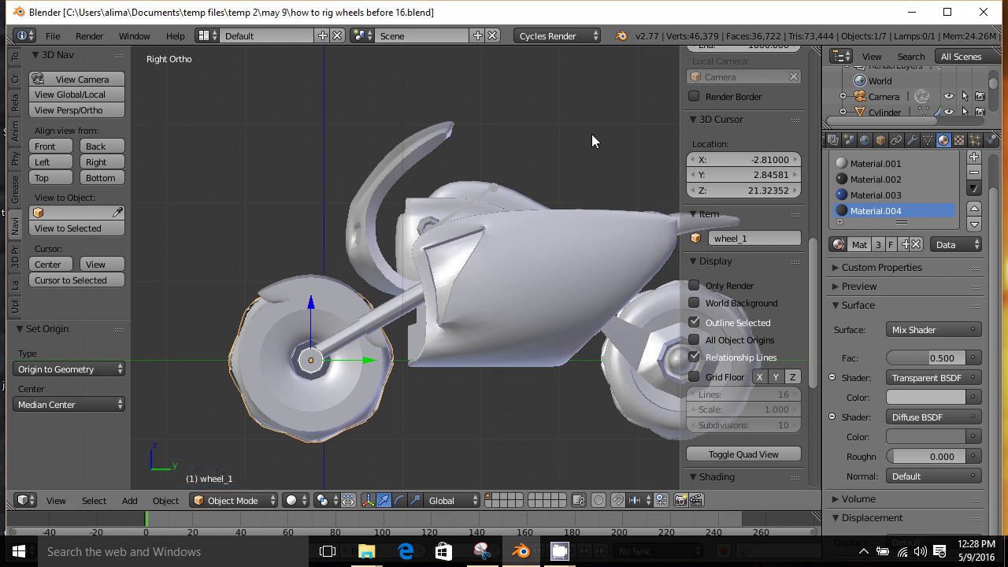
Step: Rename the rear wheel object as wheel_2 and save the file as how to rig wheels before 17.blend
{"action": "key", "text": "ctrl"}
{"action": "middle_click_drag", "start_coordinate": [591, 138], "coordinate": [536, 184], "text": "ctrl"}
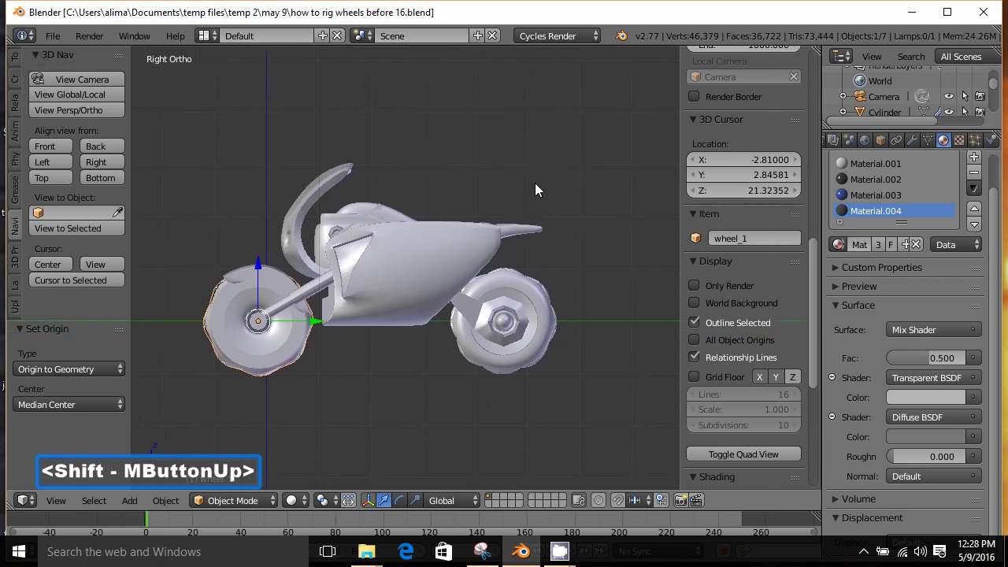
{"action": "left_click", "coordinate": [541, 321]}
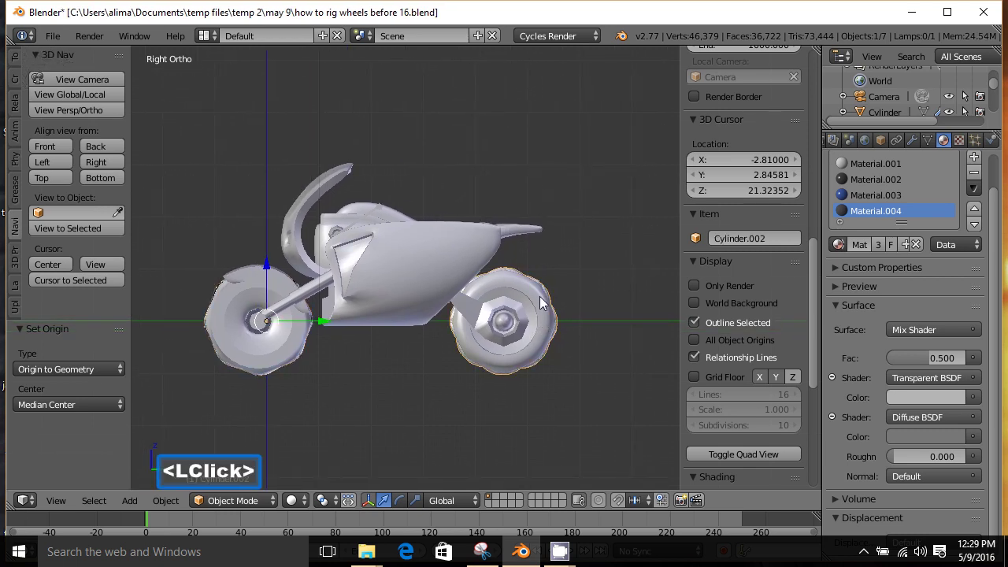
{"action": "left_click", "coordinate": [739, 239]}
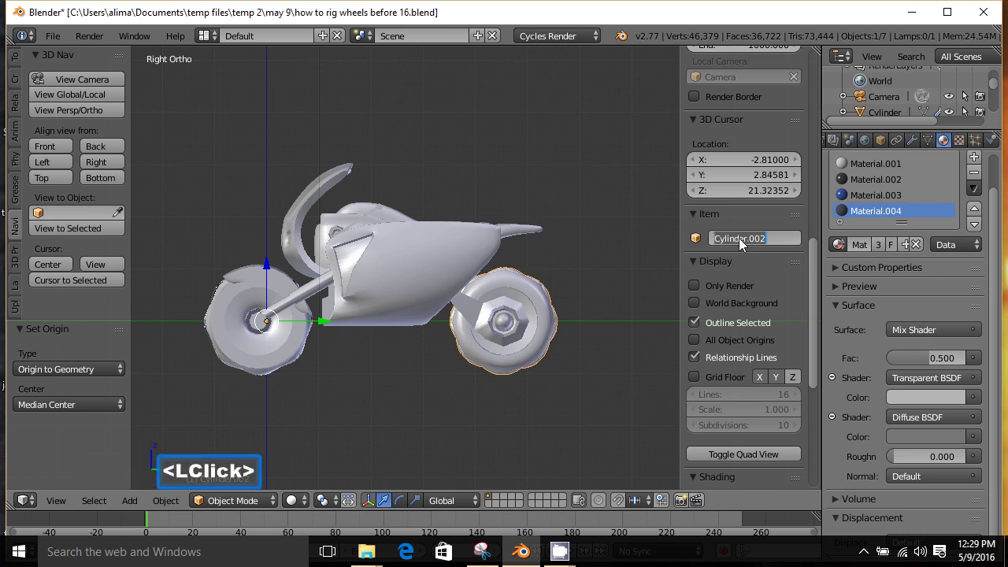
{"action": "type", "text": "wh"}
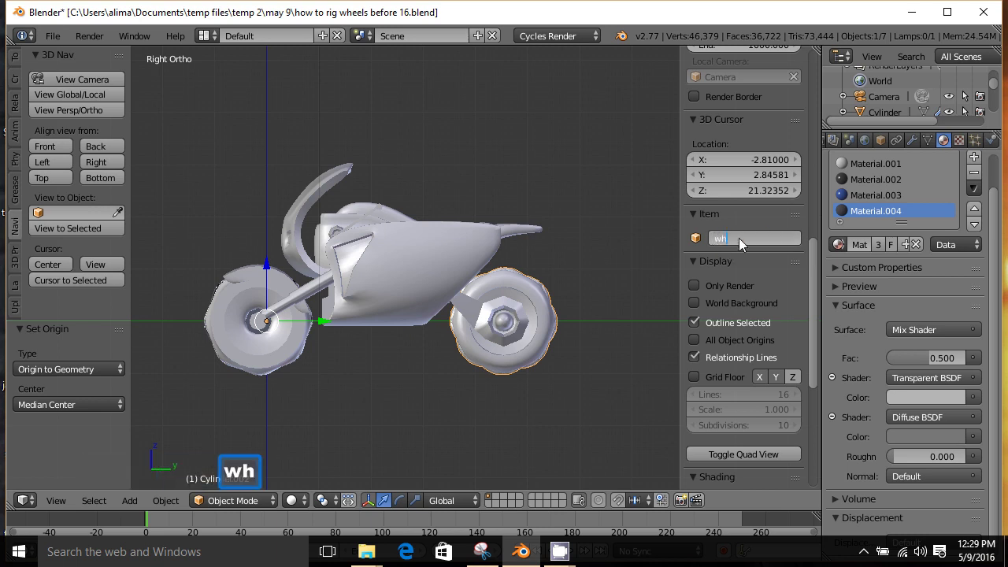
{"action": "type", "text": "eel 2"}
{"action": "key", "text": "Return"}
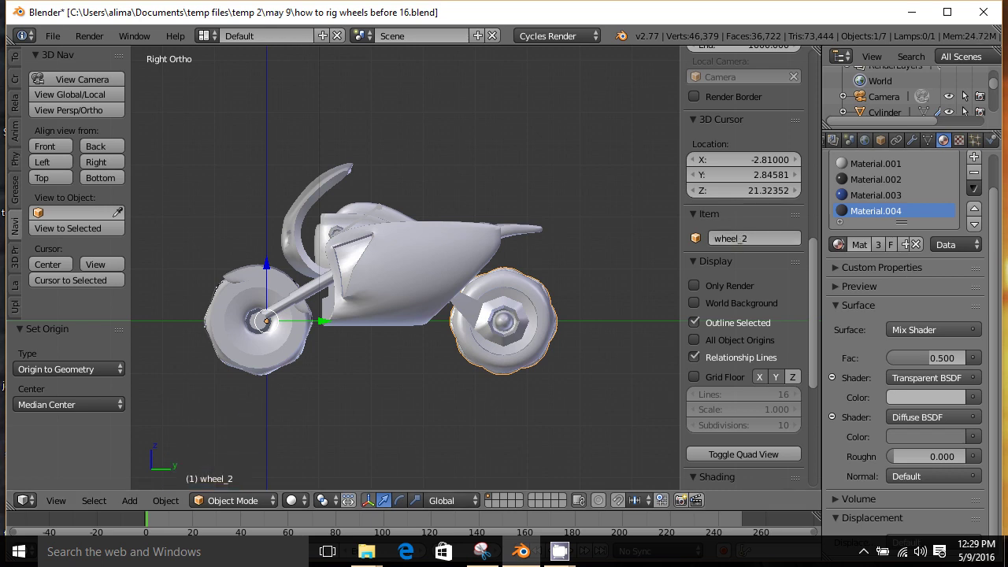
{"action": "left_click", "coordinate": [622, 174]}
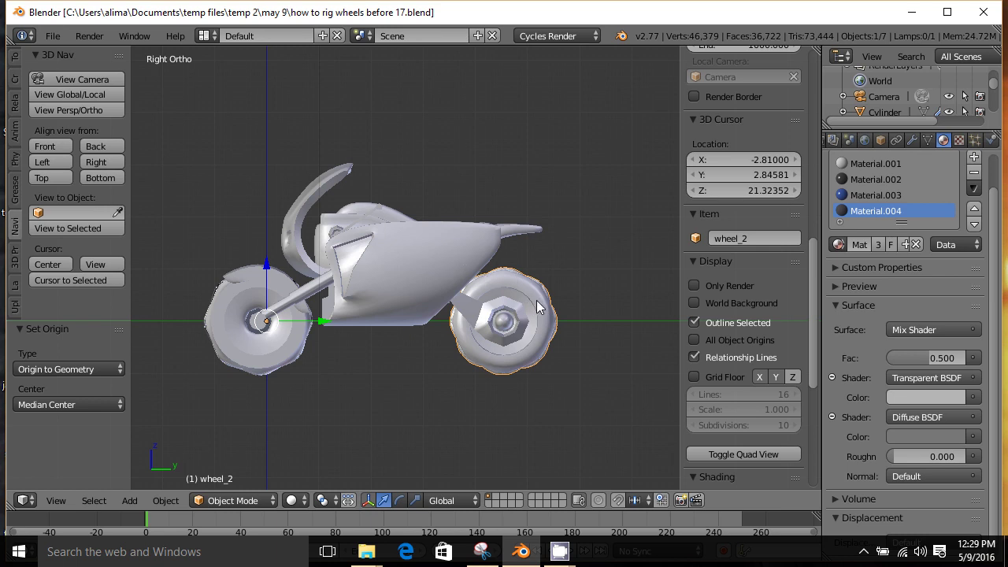
Step: Set the origin of the rear wheel wheel_2 to its geometry
{"action": "left_click", "coordinate": [167, 501]}
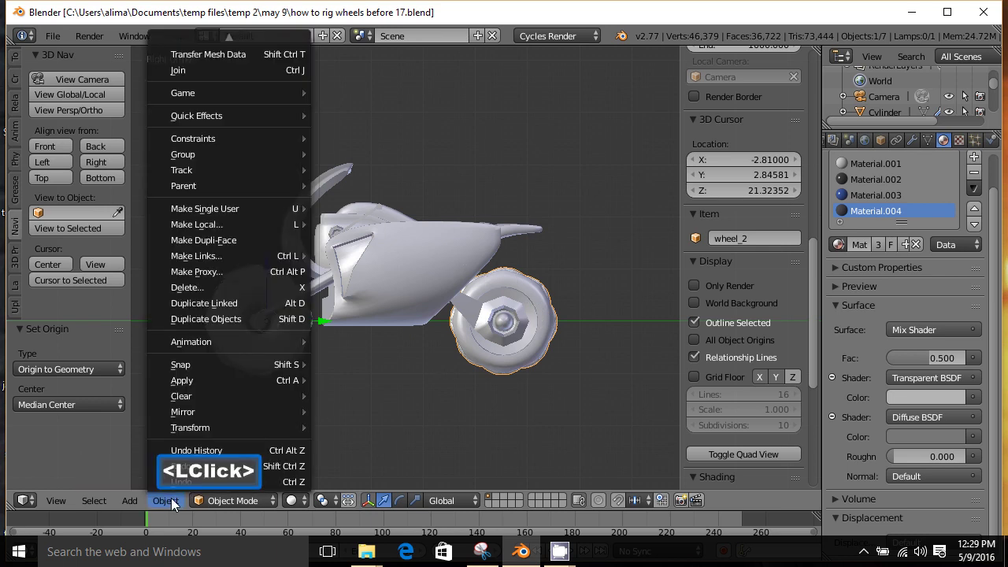
{"action": "mouse_move", "coordinate": [193, 427]}
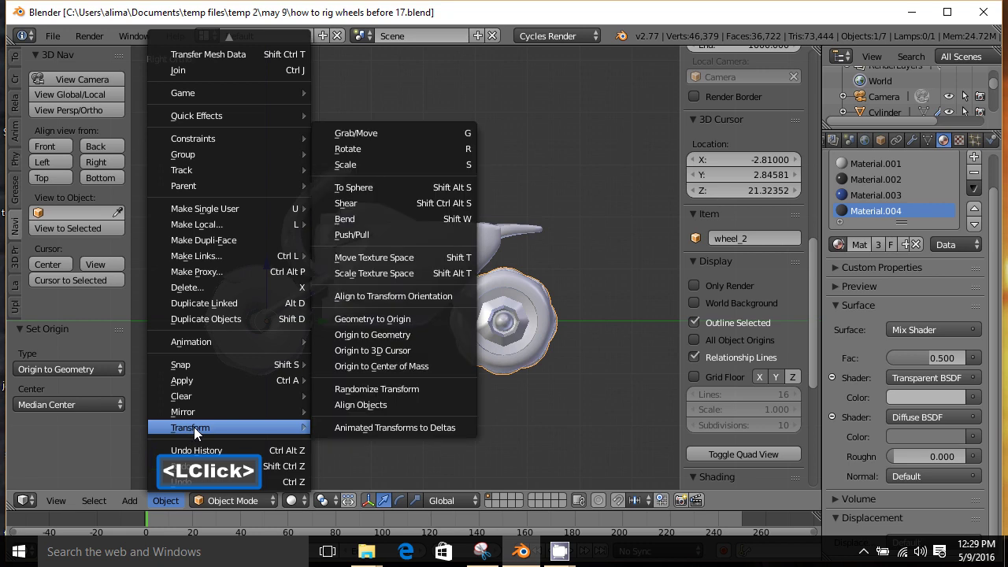
{"action": "left_click", "coordinate": [382, 334]}
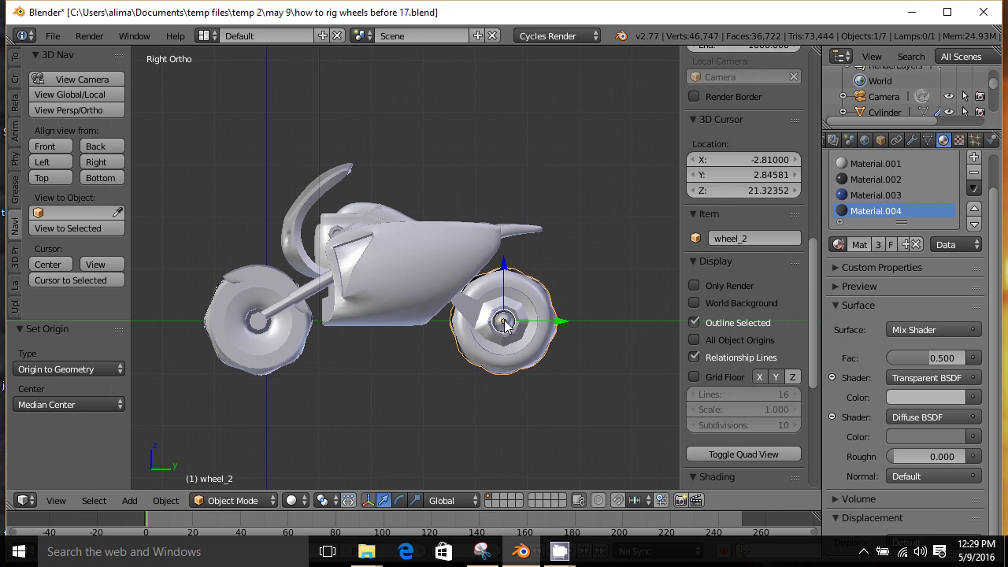
Step: Select the front wheel wheel_1 and apply its Mirror modifier
{"action": "middle_click_drag", "start_coordinate": [360, 330], "coordinate": [433, 362]}
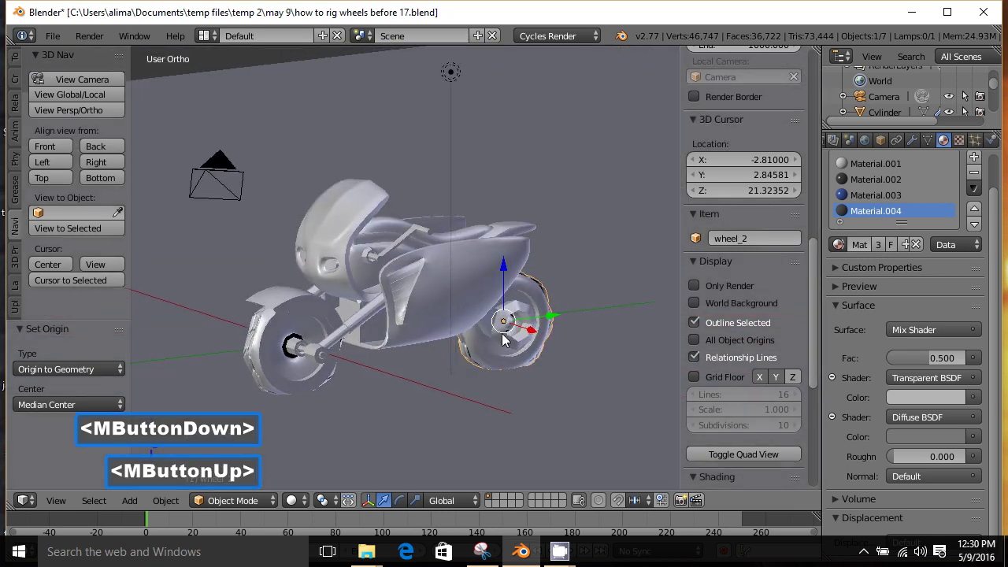
{"action": "middle_click_drag", "start_coordinate": [535, 340], "coordinate": [386, 370]}
{"action": "scroll", "coordinate": [536, 334], "scroll_direction": "up", "scroll_amount": 1}
{"action": "scroll", "coordinate": [412, 342], "scroll_direction": "down", "scroll_amount": 1}
{"action": "scroll", "coordinate": [416, 351], "scroll_direction": "up", "scroll_amount": 1}
{"action": "left_click", "coordinate": [486, 361]}
{"action": "middle_click_drag", "start_coordinate": [494, 347], "coordinate": [595, 354]}
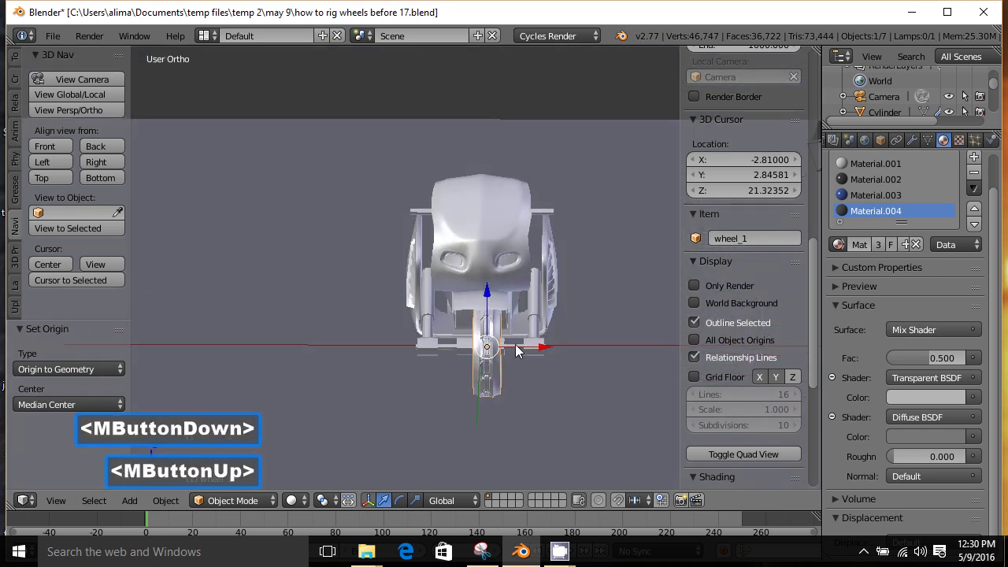
{"action": "middle_click_drag", "start_coordinate": [529, 364], "coordinate": [559, 354]}
{"action": "left_click", "coordinate": [912, 140]}
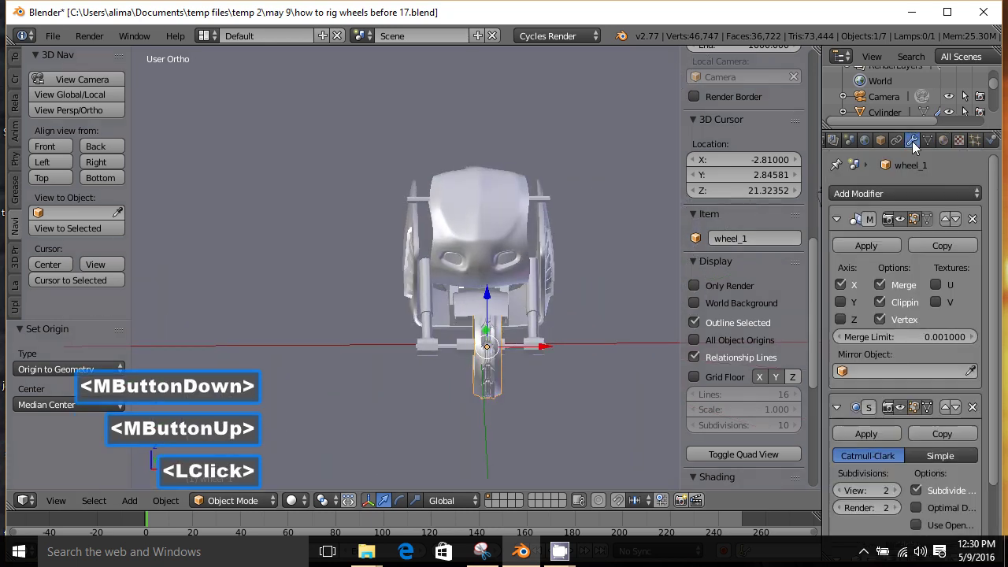
{"action": "middle_click_drag", "start_coordinate": [635, 247], "coordinate": [390, 227]}
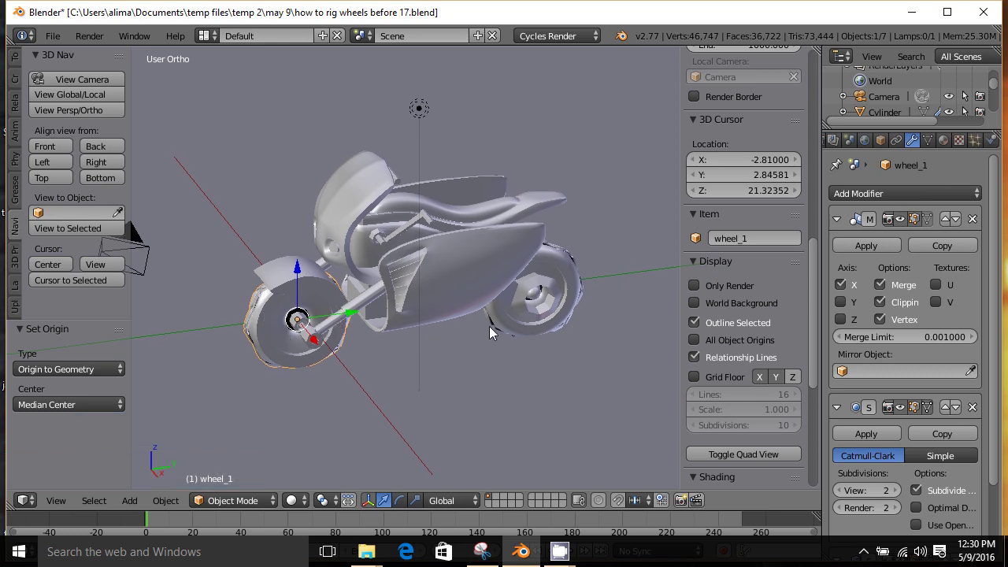
{"action": "left_click", "coordinate": [854, 244]}
Step: Select the rear wheel wheel_2 and apply its Mirror modifier
{"action": "left_click", "coordinate": [581, 289]}
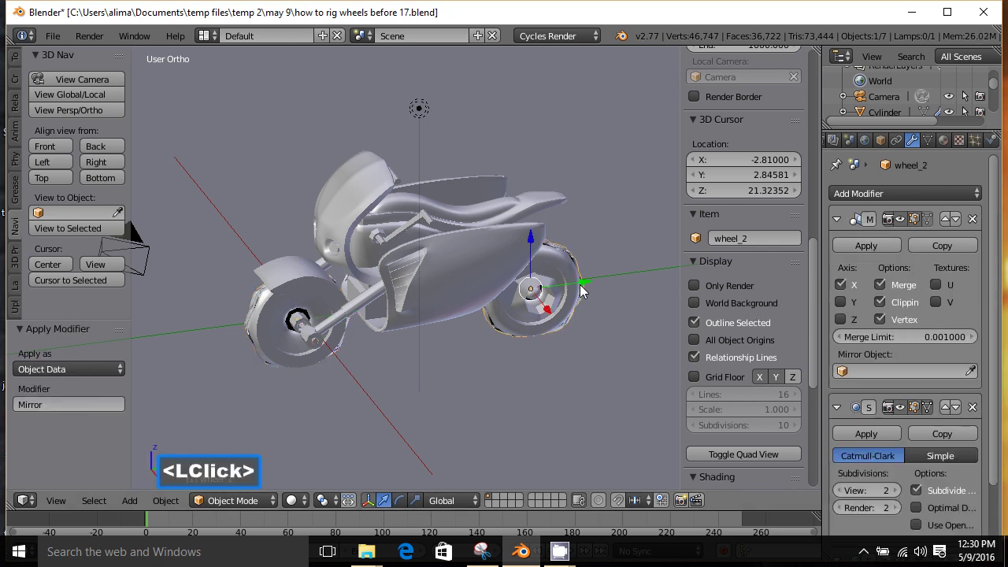
{"action": "left_click", "coordinate": [871, 246]}
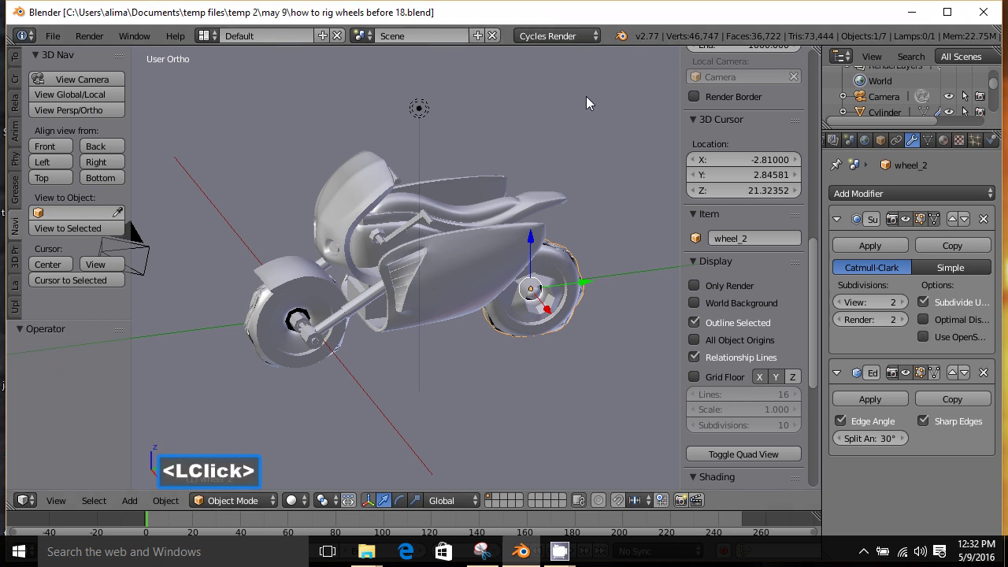
Step: In the right view, snap the 3D cursor to the front wheel wheel_1 and save the file as how to rig wheels before 19.blend
{"action": "left_click", "coordinate": [108, 161]}
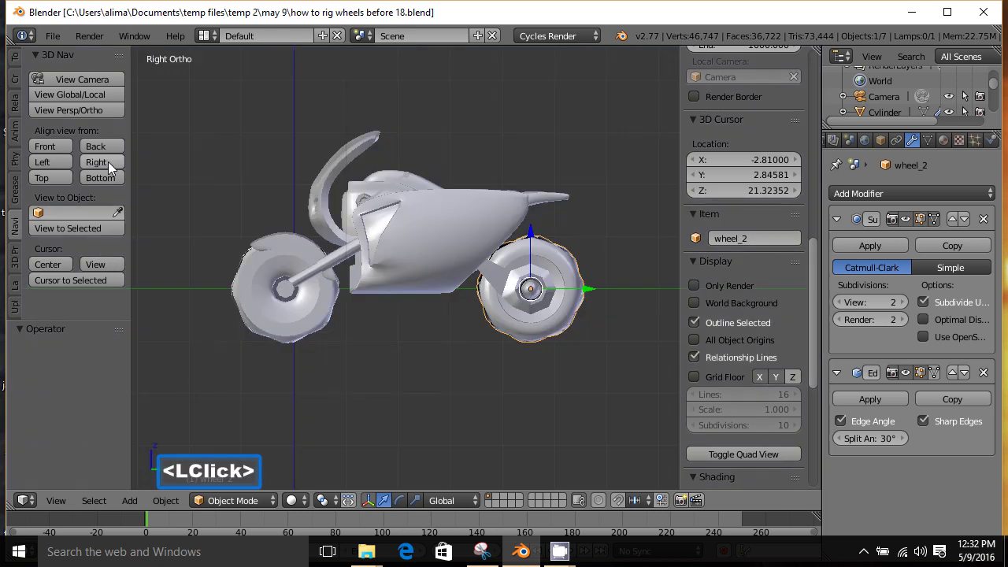
{"action": "left_click", "coordinate": [285, 330]}
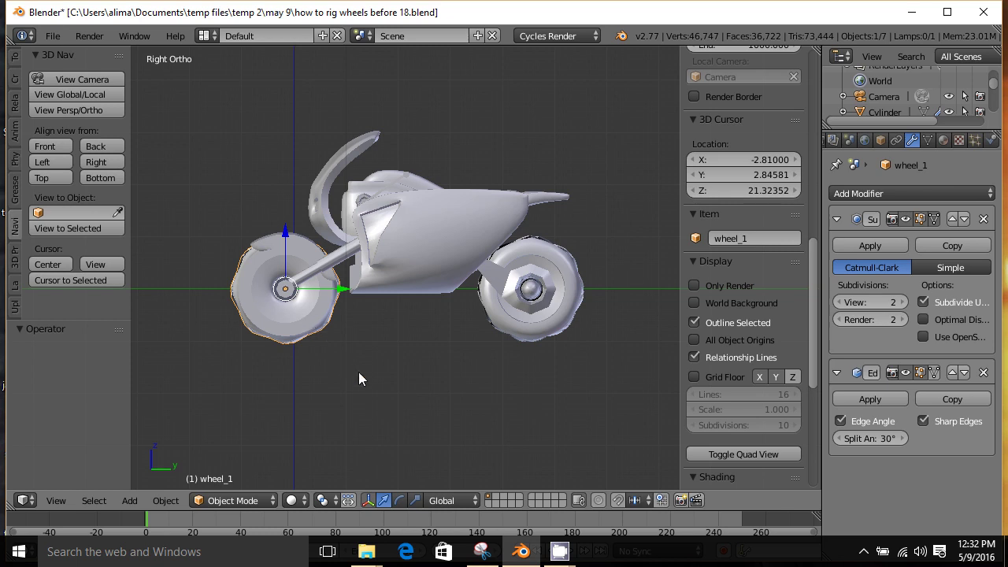
{"action": "key", "text": "shift+s"}
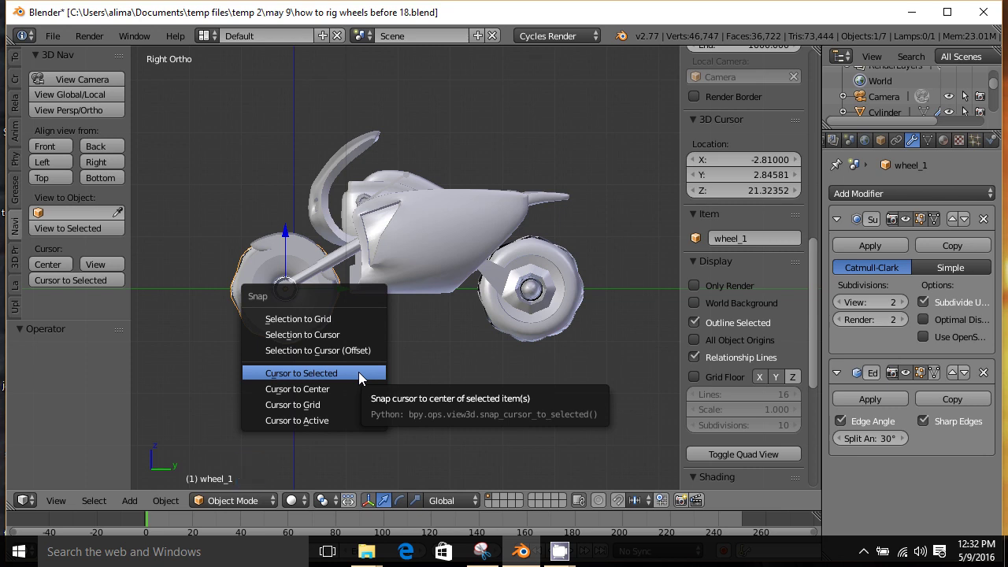
{"action": "left_click", "coordinate": [359, 372]}
{"action": "left_click", "coordinate": [624, 104]}
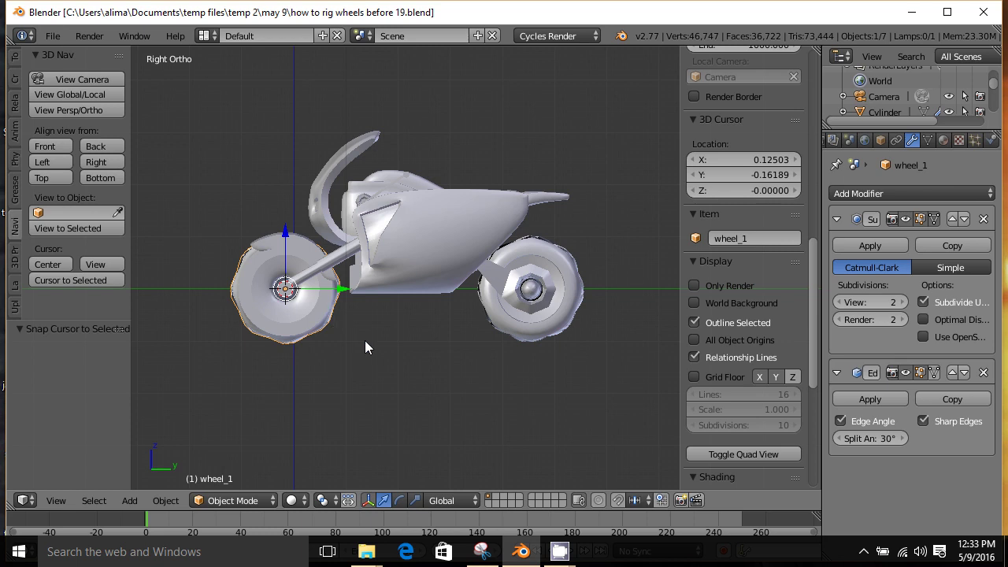
Step: Add a single-bone armature at the front wheel's center and enable X-Ray display for it
{"action": "key", "text": "shift+a"}
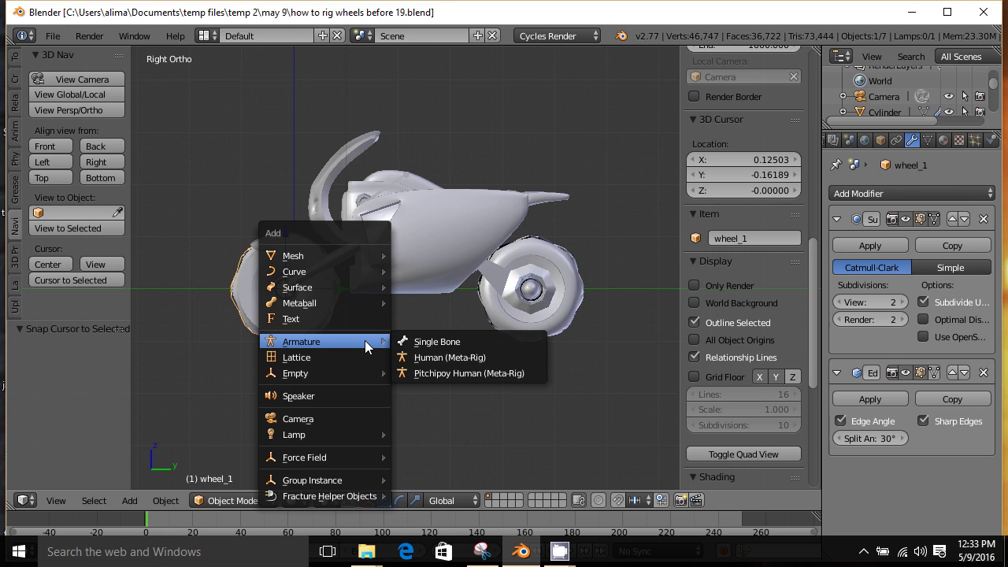
{"action": "left_click", "coordinate": [465, 343]}
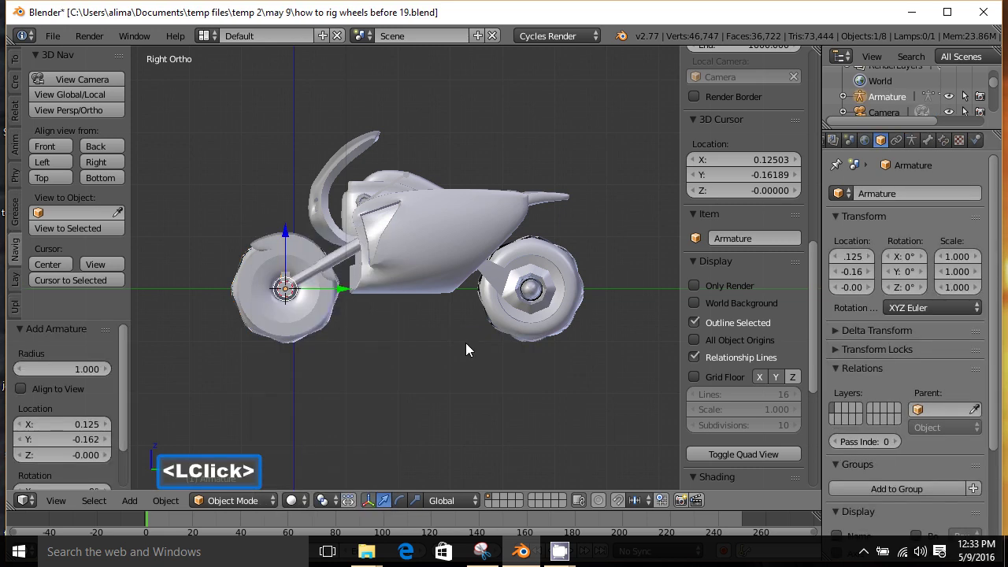
{"action": "left_click", "coordinate": [925, 139]}
{"action": "left_click", "coordinate": [912, 139]}
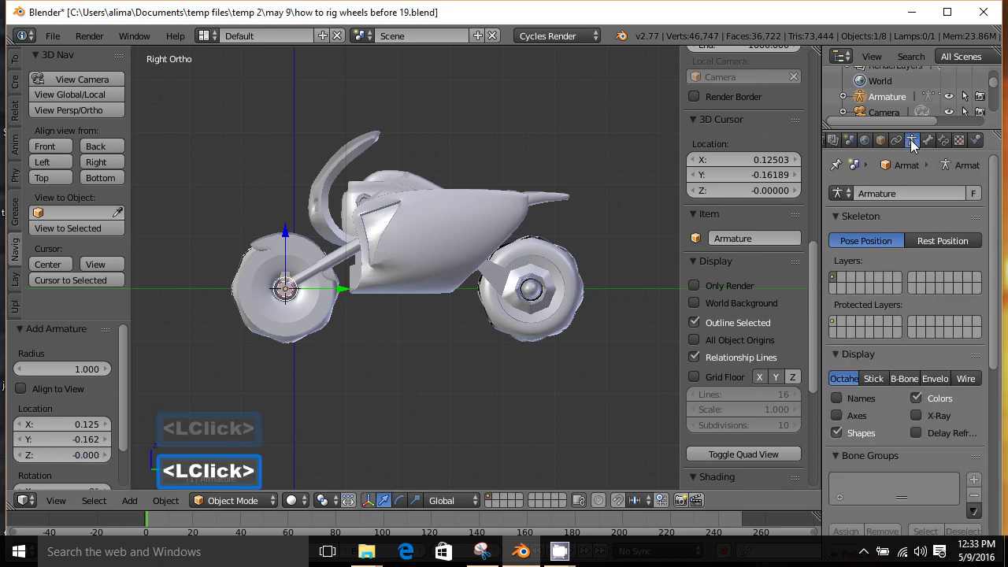
{"action": "left_click", "coordinate": [916, 415]}
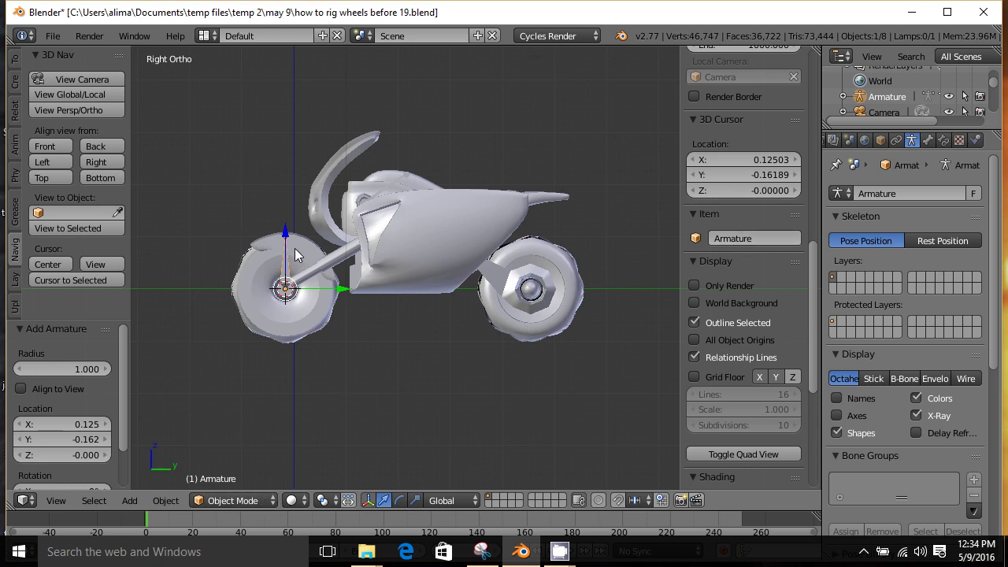
Step: Enter Edit Mode on the armature and rename its vertical bone as rotor
{"action": "left_click", "coordinate": [269, 499]}
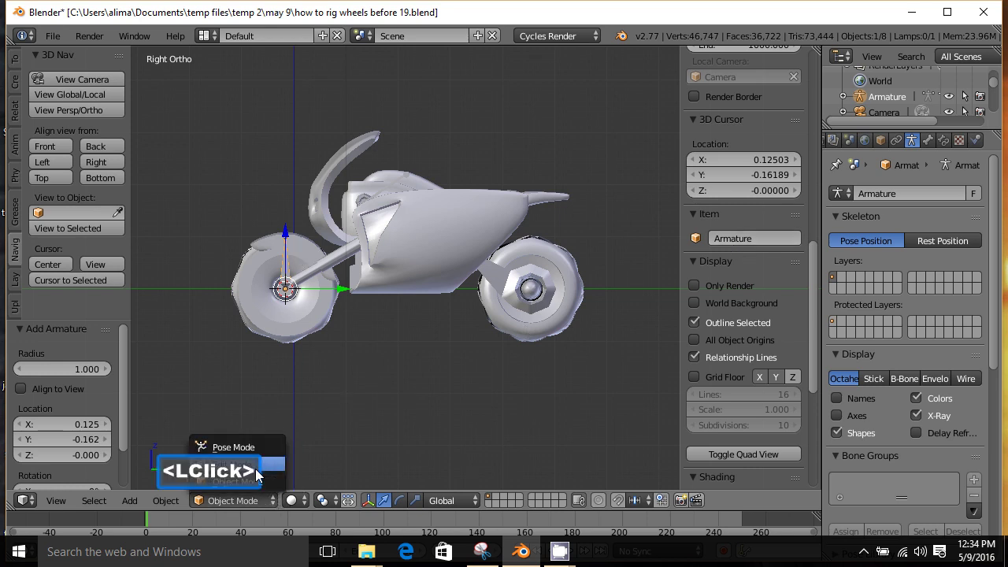
{"action": "left_click", "coordinate": [255, 464]}
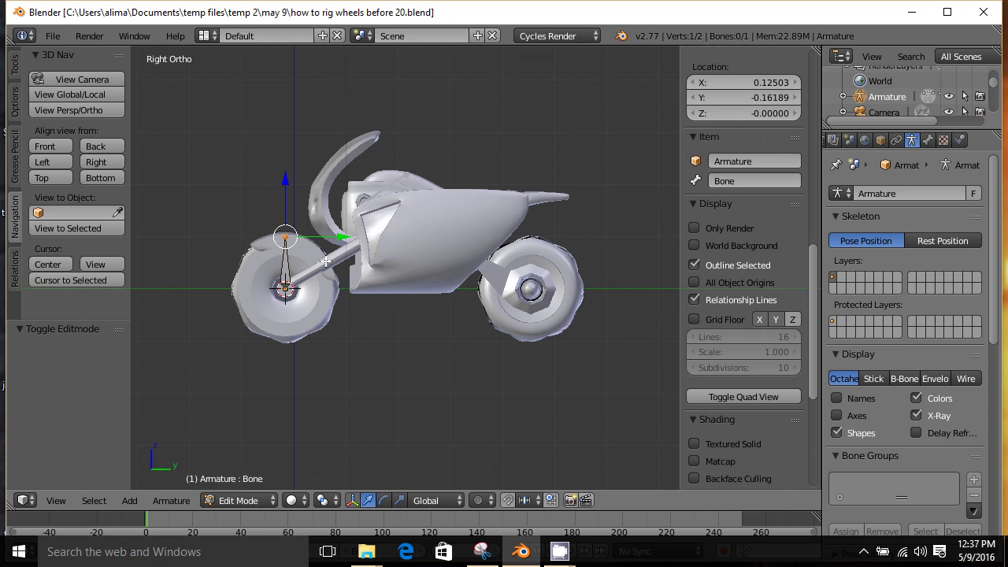
{"action": "left_click", "coordinate": [285, 268]}
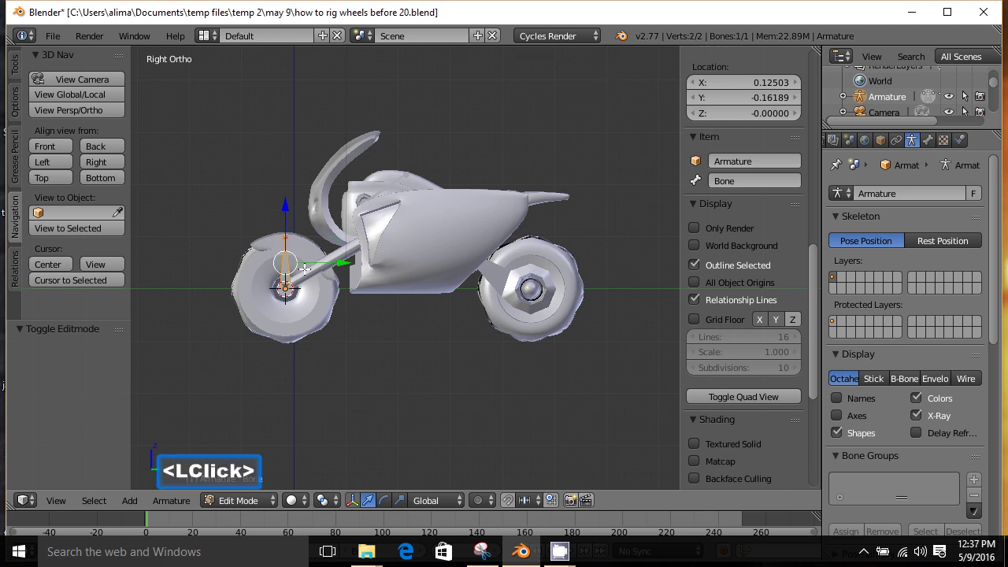
{"action": "left_click", "coordinate": [726, 182]}
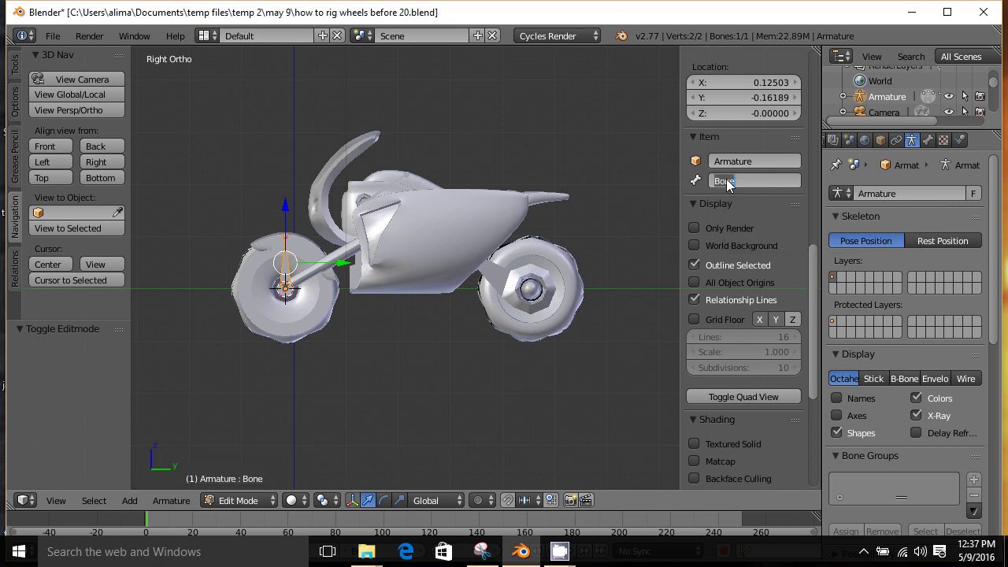
{"action": "type", "text": "rotor"}
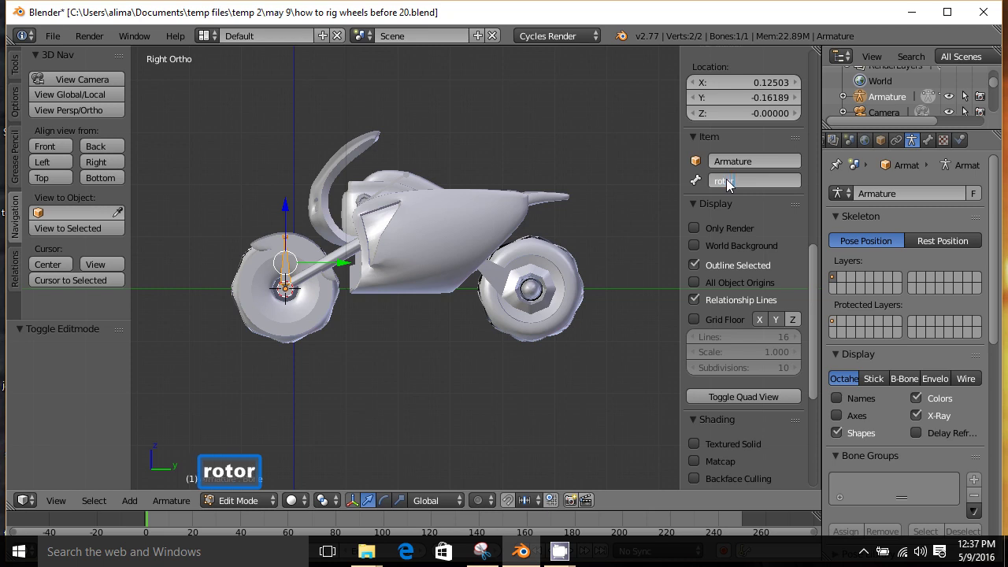
{"action": "key", "text": "Return"}
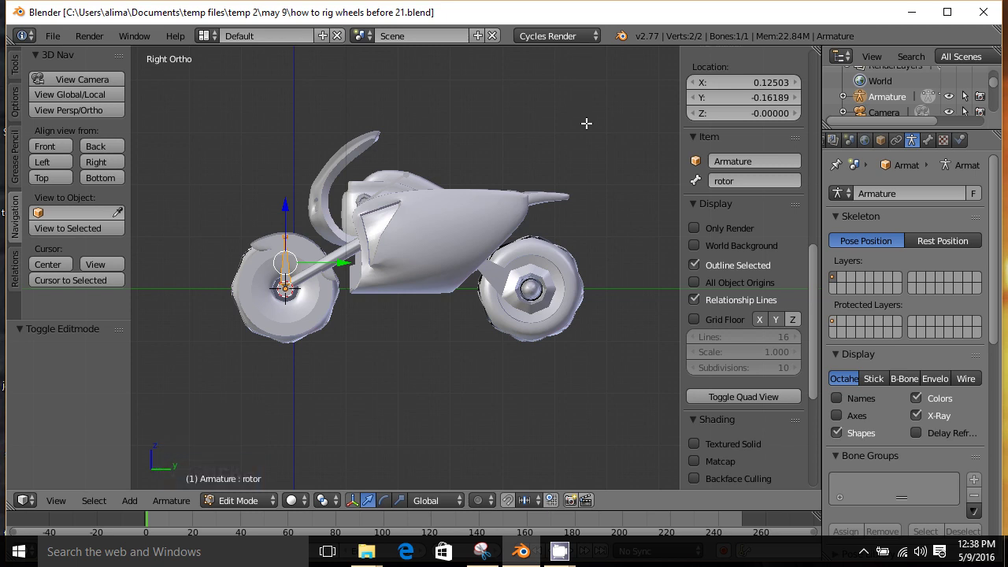
Step: Extrude a bone from the rotor's base, move its tip about -1.09 along Y, and save as how to rig wheels before 22.blend
{"action": "left_click", "coordinate": [285, 288]}
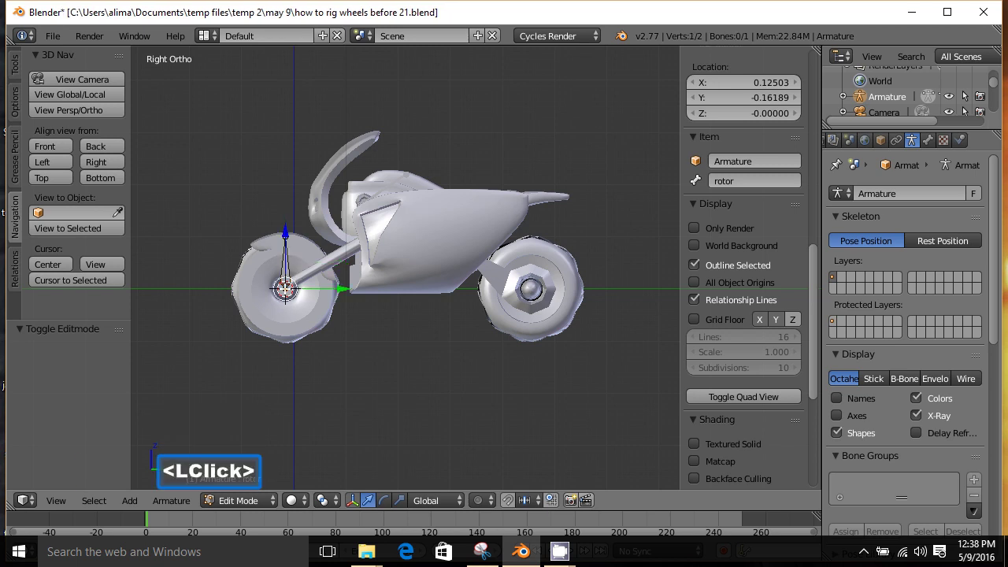
{"action": "key", "text": "e"}
{"action": "left_click", "coordinate": [351, 340]}
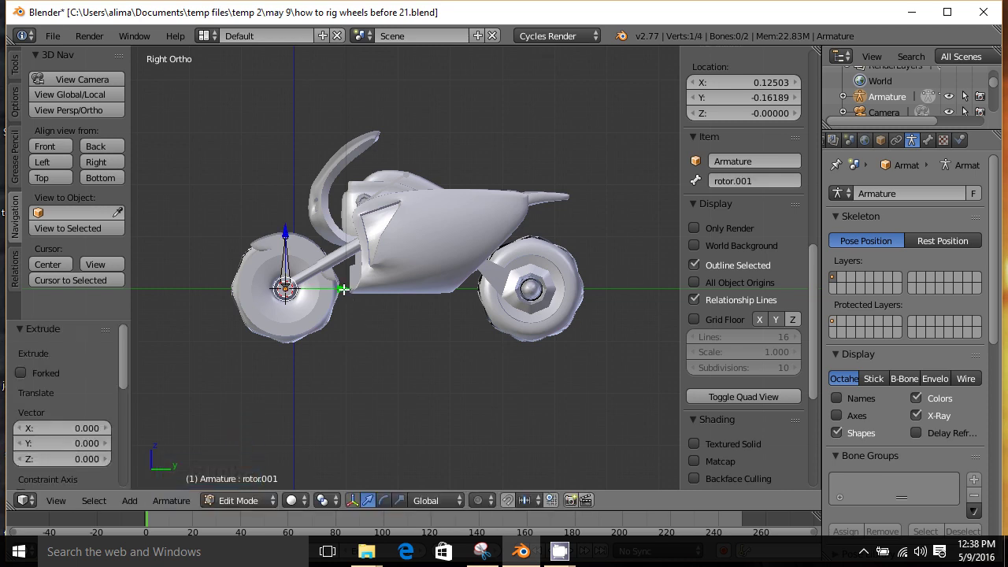
{"action": "left_click_drag", "start_coordinate": [344, 289], "coordinate": [286, 289]}
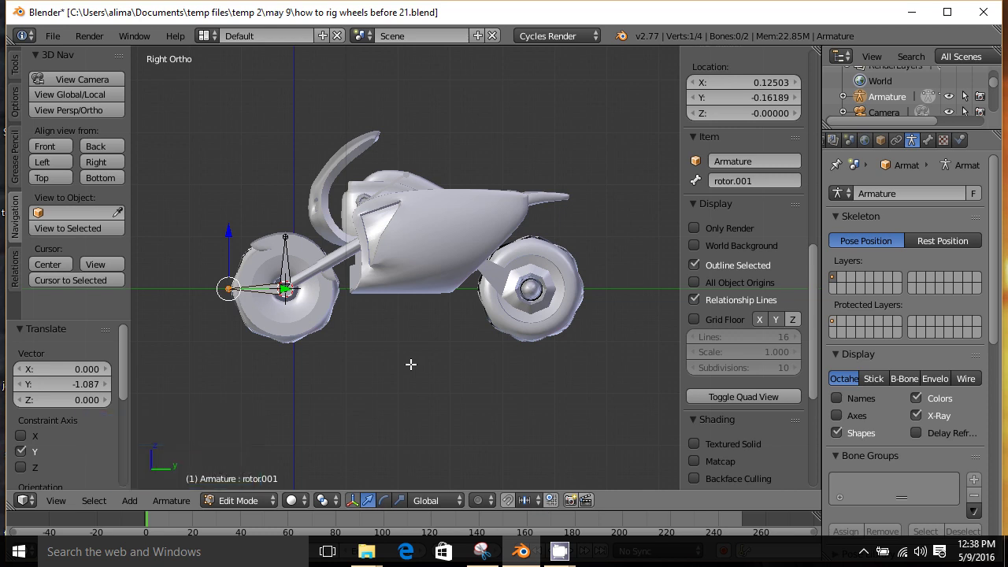
{"action": "left_click", "coordinate": [581, 145]}
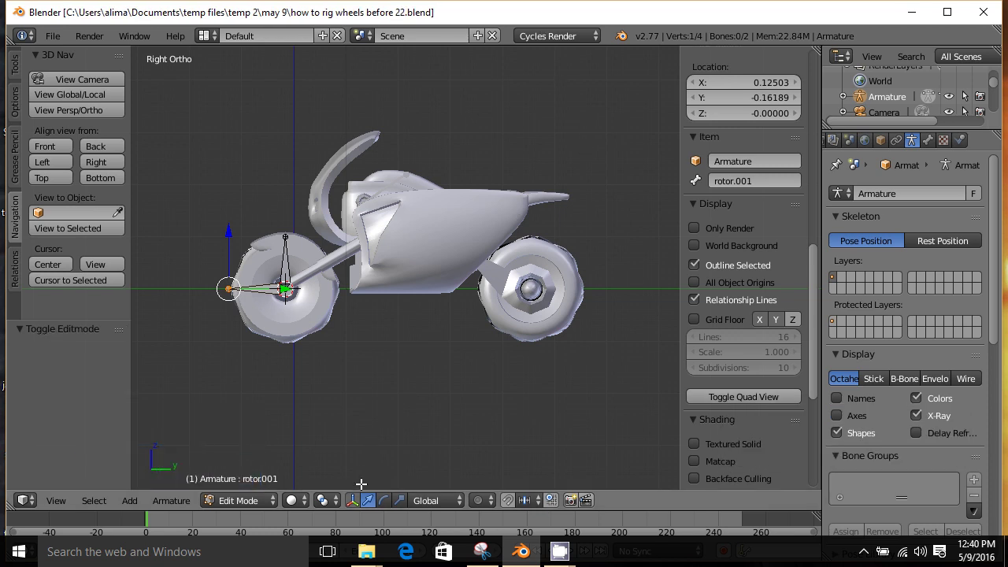
Step: Hide the transform manipulator, rename the horizontal bone as turner, and save the file as how to rig wheels before 23.blend
{"action": "left_click", "coordinate": [356, 501]}
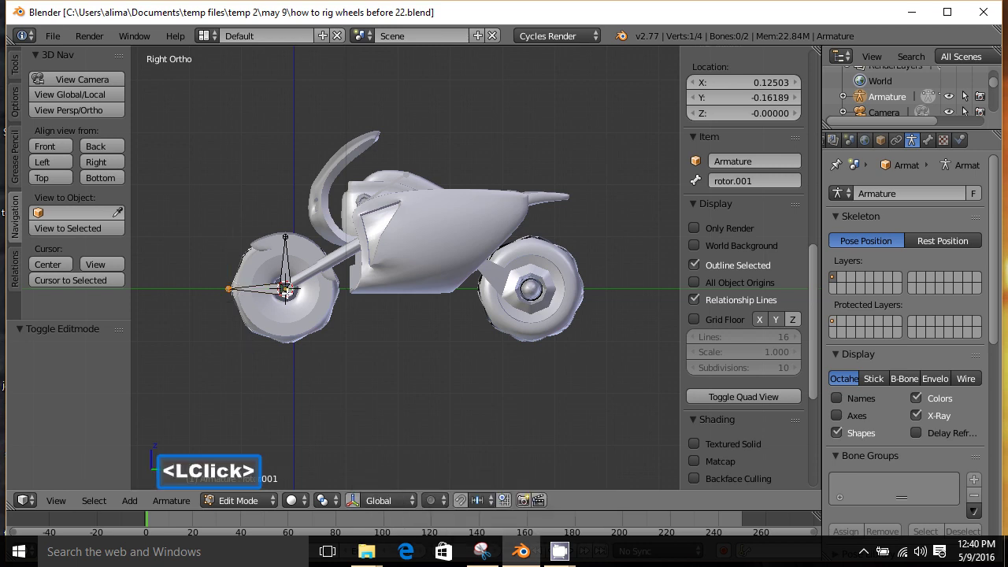
{"action": "left_click", "coordinate": [268, 290]}
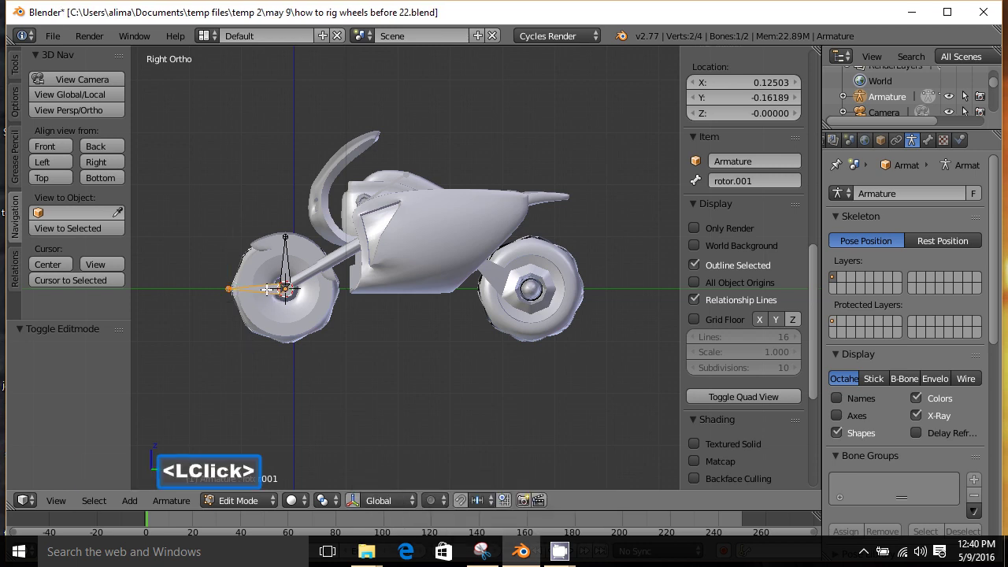
{"action": "left_click", "coordinate": [724, 180]}
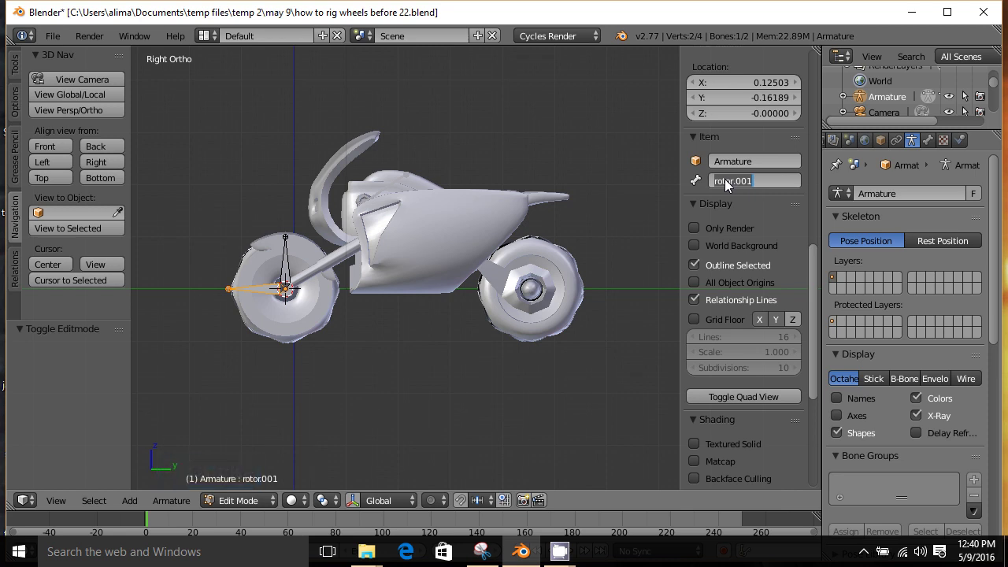
{"action": "type", "text": "turner"}
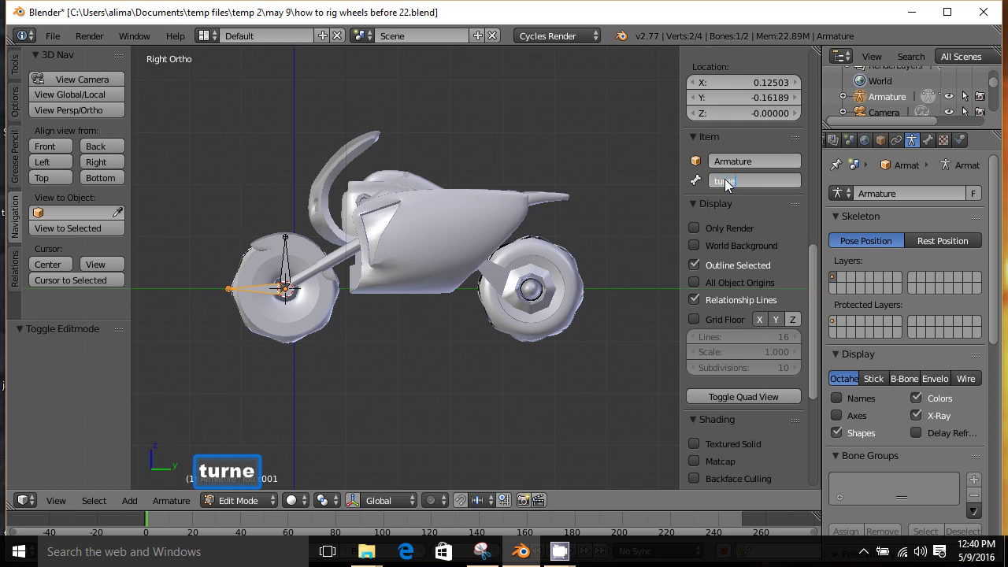
{"action": "key", "text": "Return"}
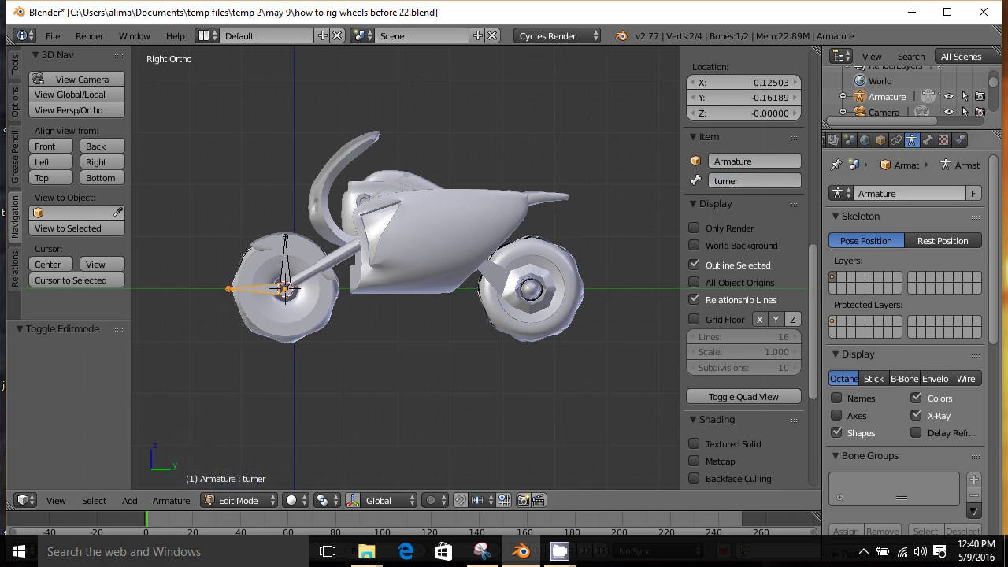
{"action": "left_click", "coordinate": [568, 38]}
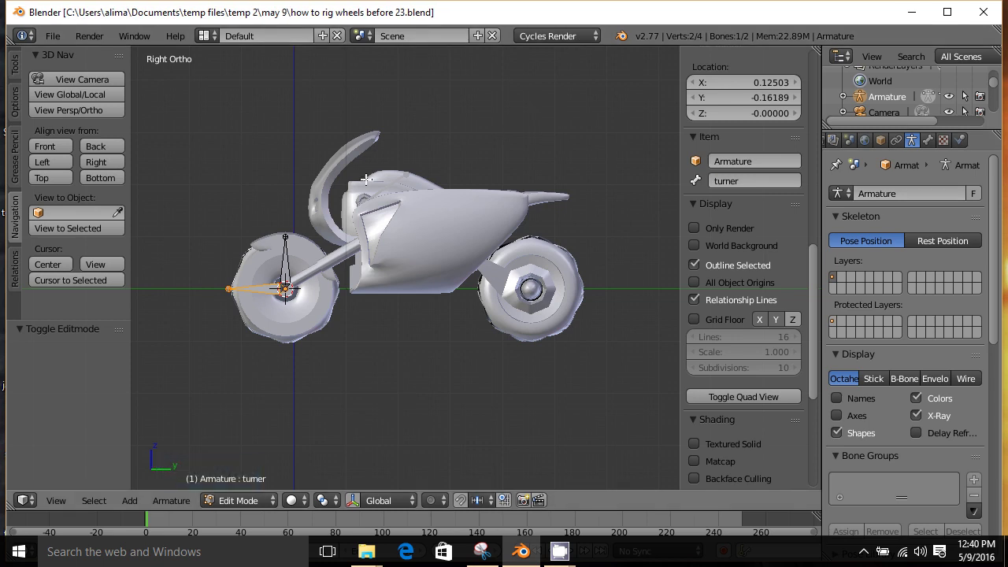
Step: Duplicate the rotor bone in place, show the manipulator again, and move the copy about -2.42 along Y, ahead of the front wheel
{"action": "left_click", "coordinate": [286, 268]}
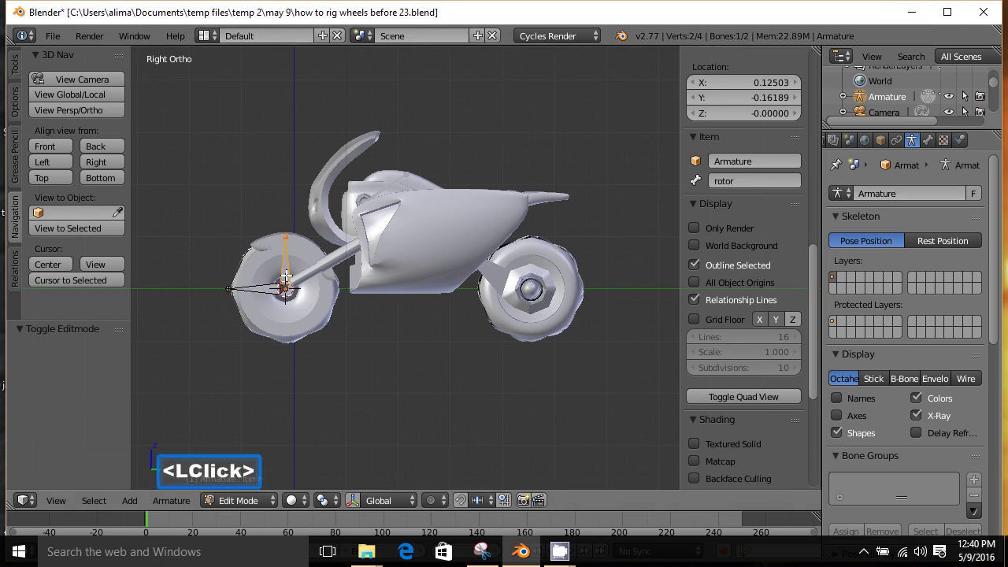
{"action": "key", "text": "shift+d"}
{"action": "left_click", "coordinate": [421, 370]}
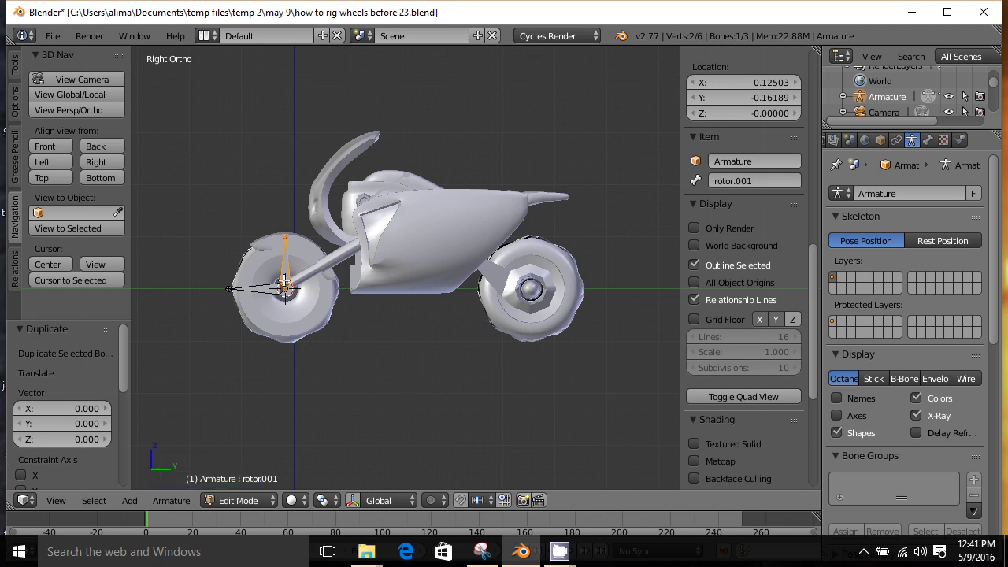
{"action": "left_click", "coordinate": [352, 501]}
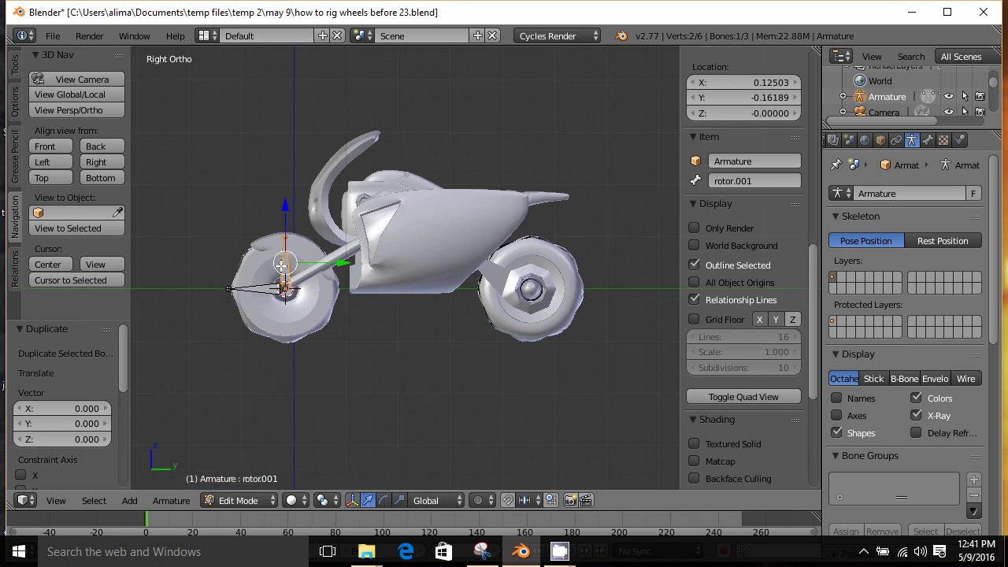
{"action": "left_click_drag", "start_coordinate": [341, 262], "coordinate": [217, 262]}
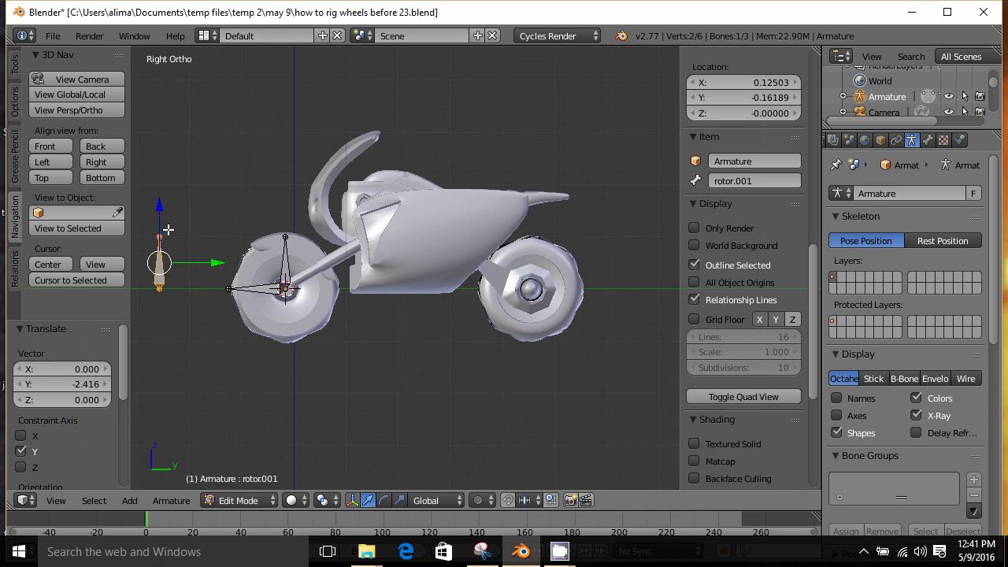
Step: Rename the duplicated bone in front of the wheel as director
{"action": "left_click", "coordinate": [722, 179]}
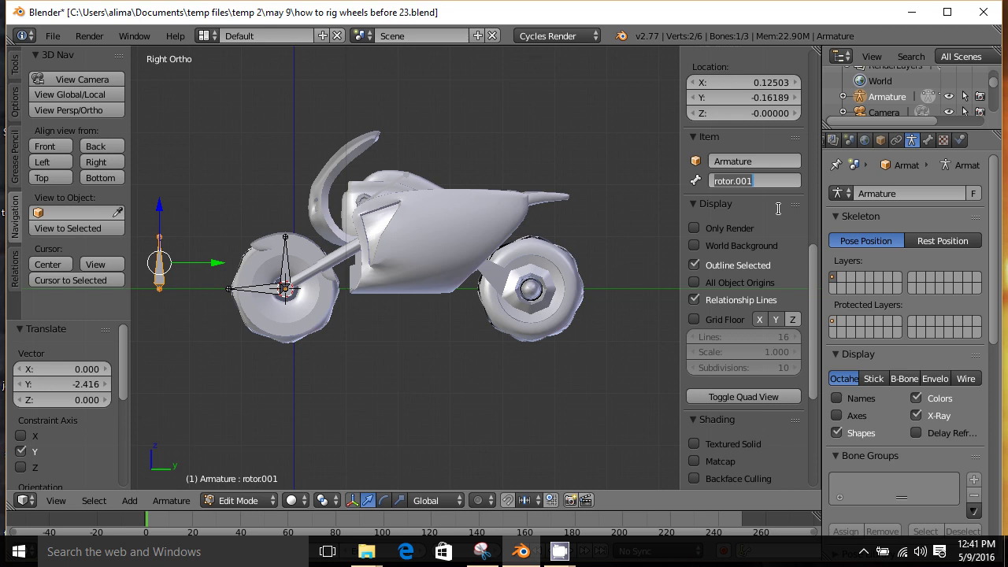
{"action": "type", "text": "directo"}
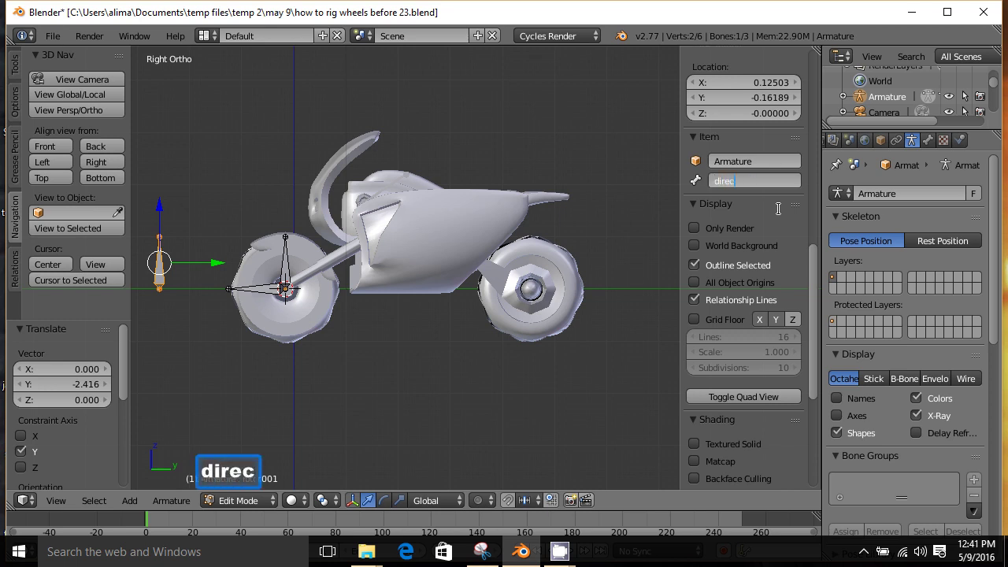
{"action": "type", "text": "r"}
{"action": "key", "text": "Return"}
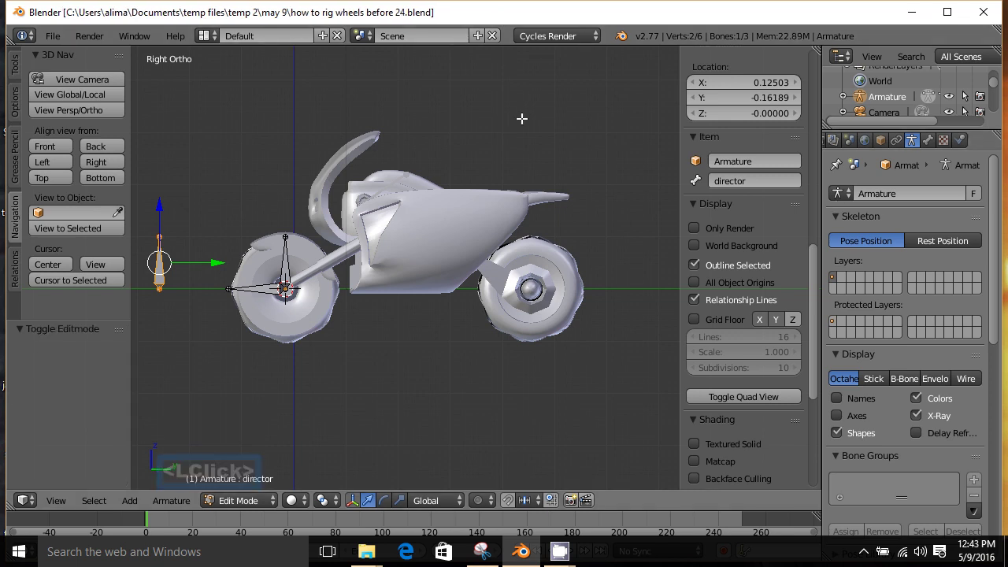
Step: Duplicate the turner bone in place and move the copy about 3.53 along Z, above the front wheel
{"action": "key", "text": "a"}
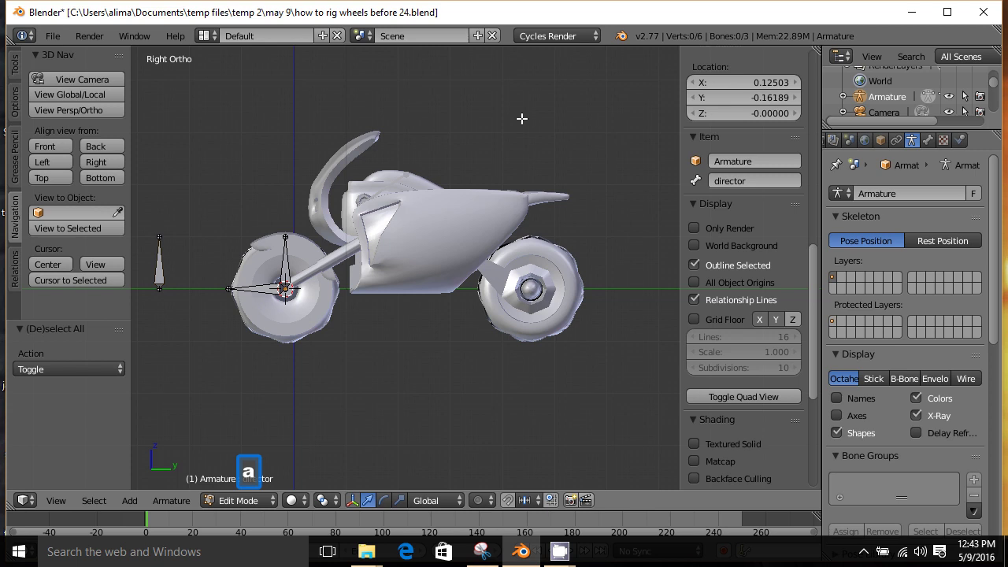
{"action": "left_click", "coordinate": [259, 288]}
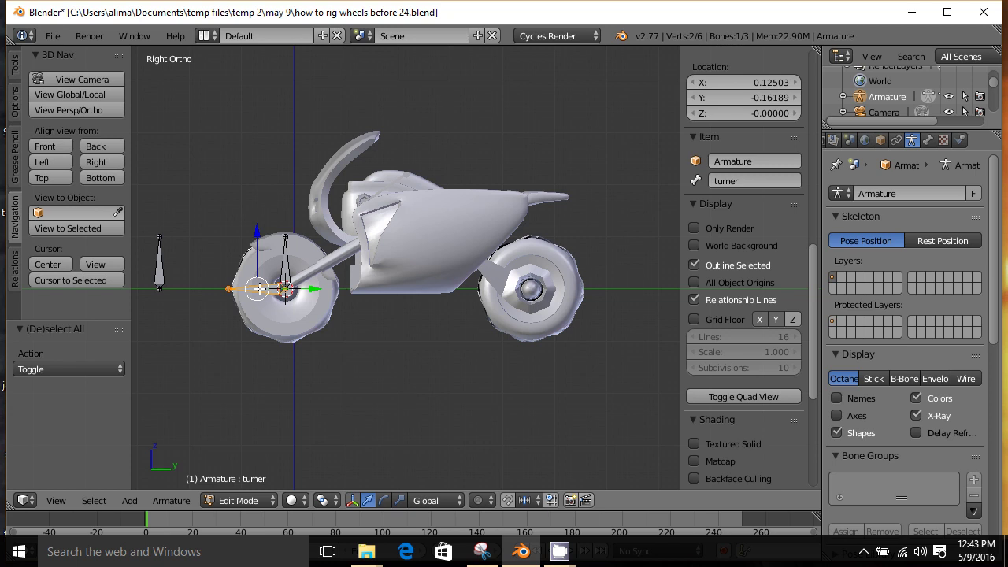
{"action": "key", "text": "shift+d"}
{"action": "left_click", "coordinate": [259, 289]}
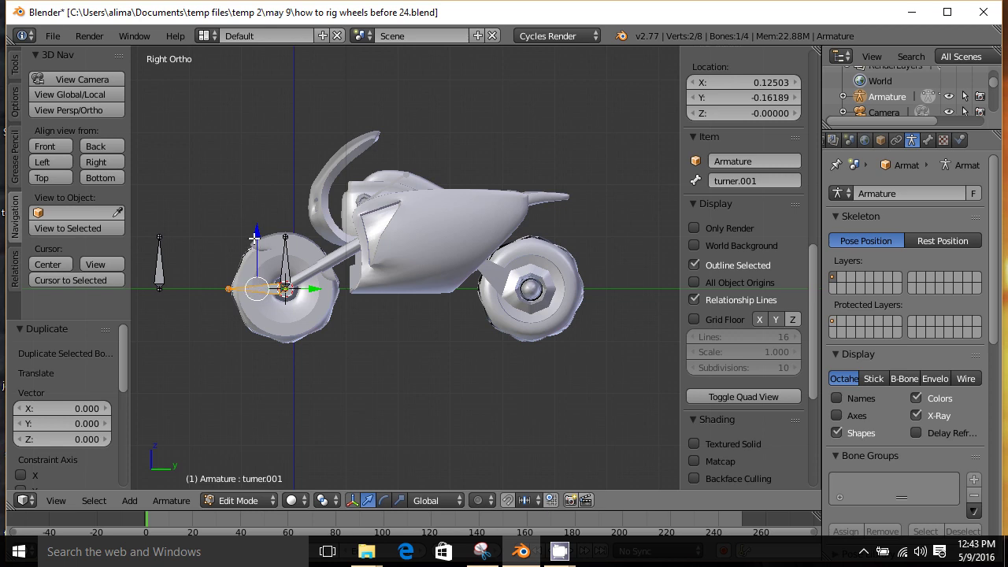
{"action": "left_click_drag", "start_coordinate": [255, 236], "coordinate": [257, 49]}
Step: Scale the duplicated turner bone by about 2.16 and save the file as how to rig wheels before 25.blend
{"action": "key", "text": "s"}
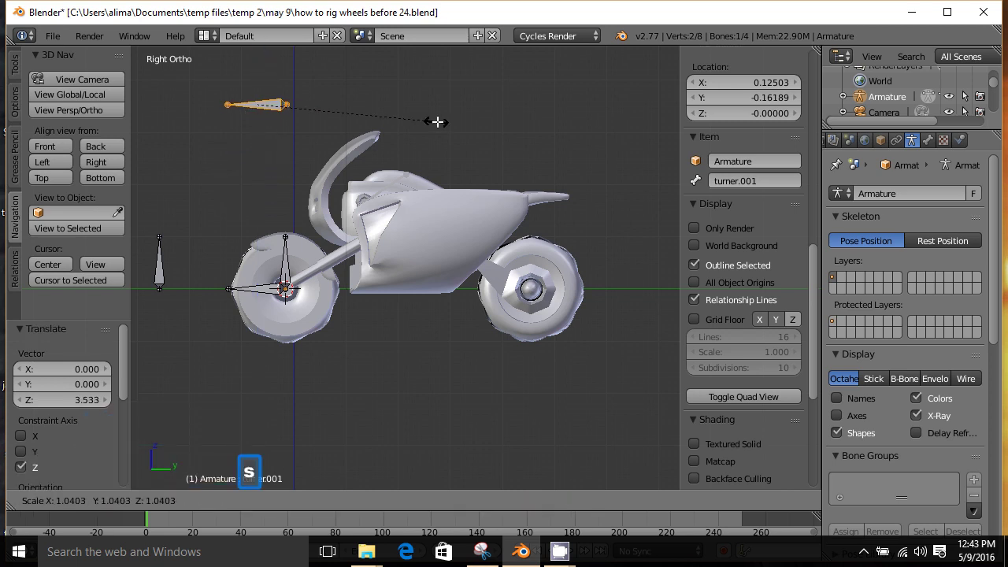
{"action": "left_click", "coordinate": [629, 147]}
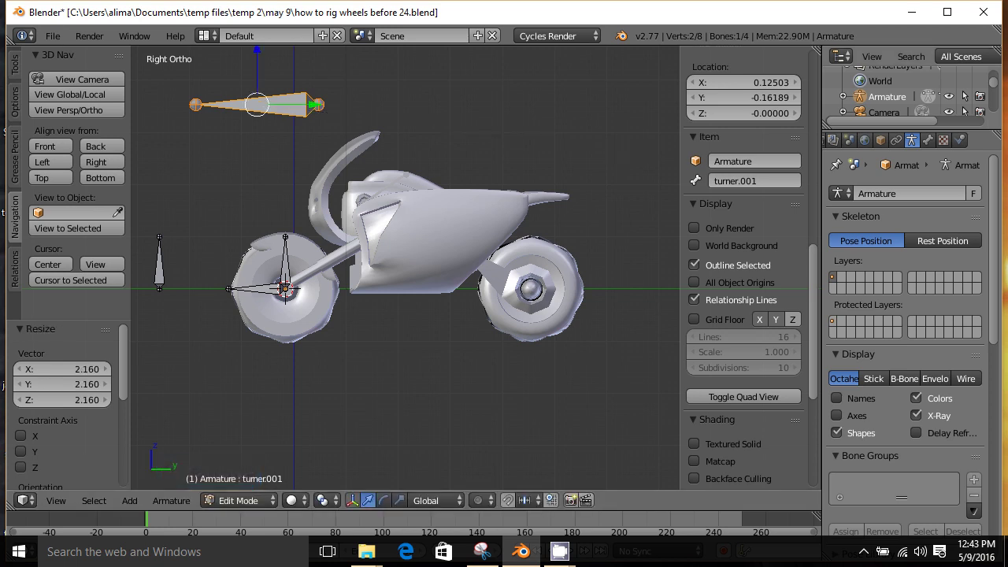
{"action": "key", "text": "ctrl+alt+s"}
Step: Rename the enlarged bone above the front wheel as header and save the file as how to rig wheels before 26.blend
{"action": "left_click", "coordinate": [717, 182]}
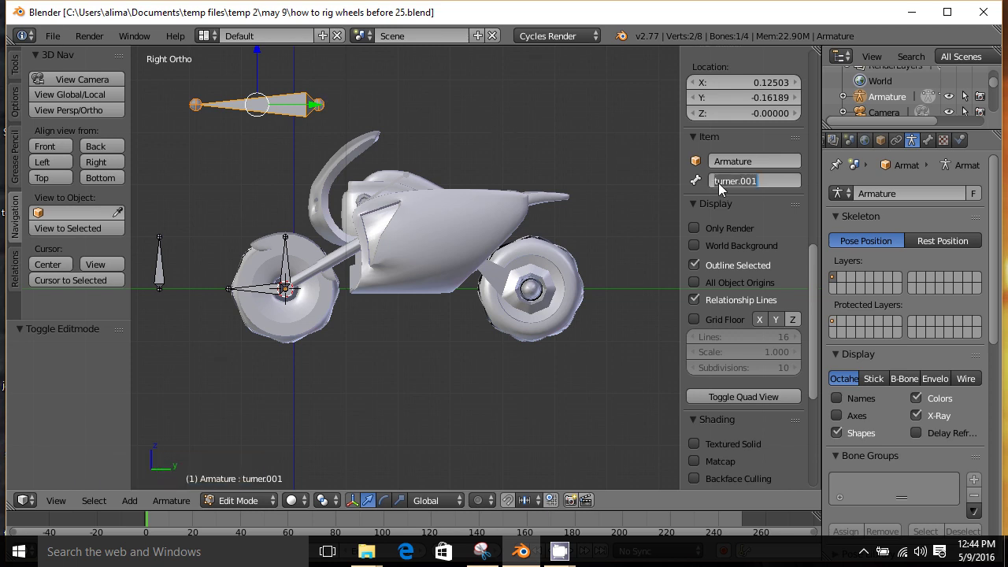
{"action": "type", "text": "header"}
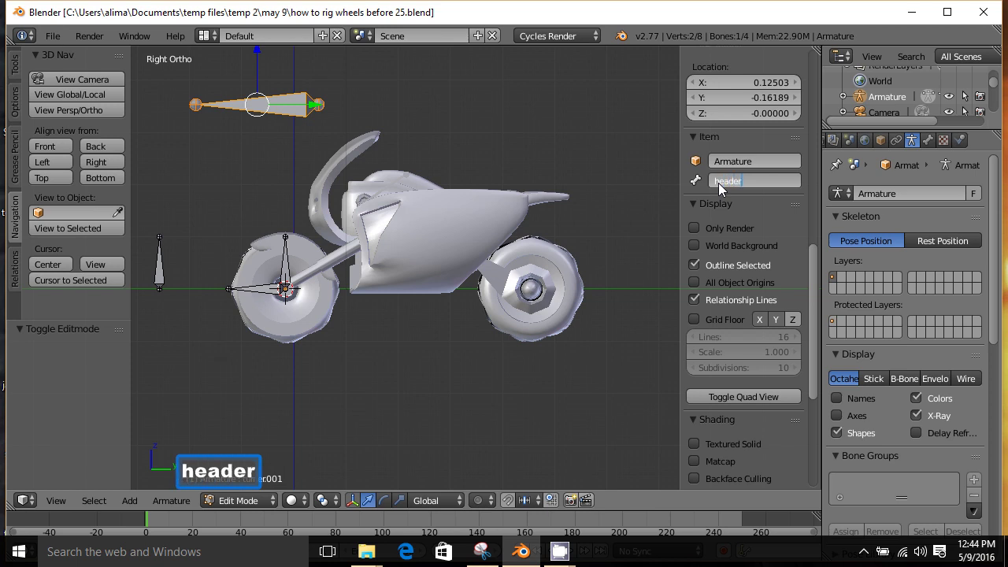
{"action": "key", "text": "Return"}
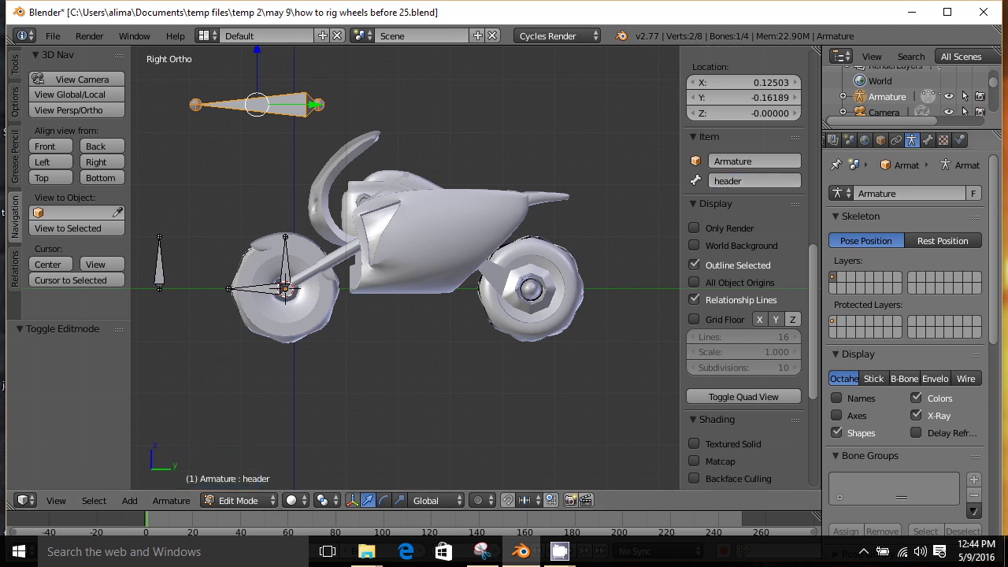
{"action": "left_click", "coordinate": [605, 90]}
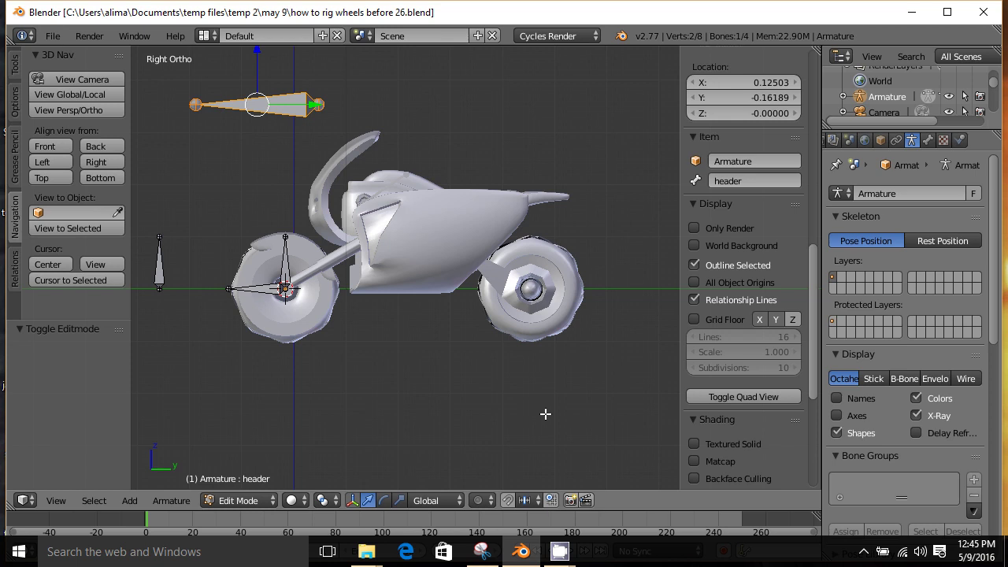
Step: Parent the rotor bone to the turner bone with Keep Offset
{"action": "left_click", "coordinate": [286, 264]}
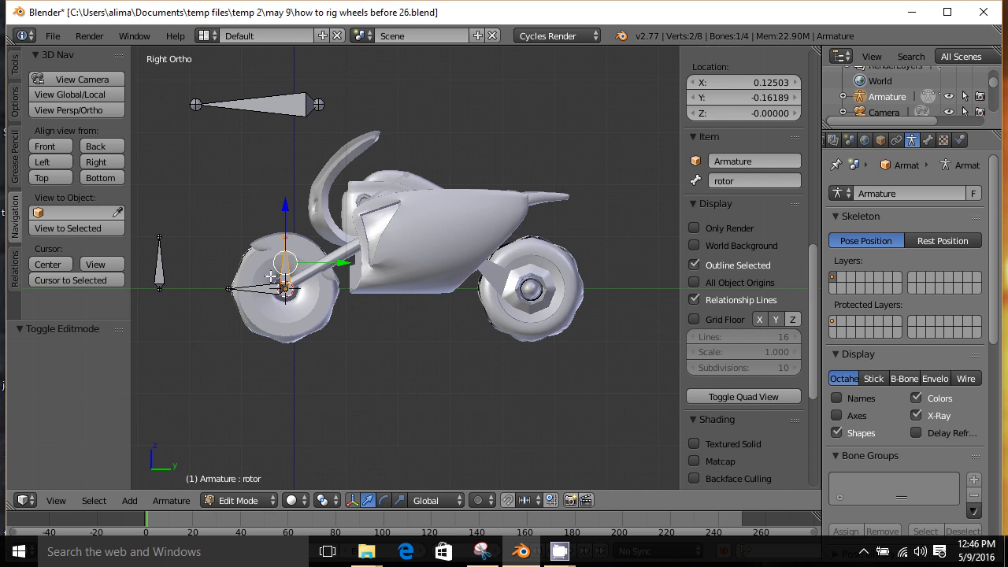
{"action": "left_click", "coordinate": [260, 291], "text": "shift"}
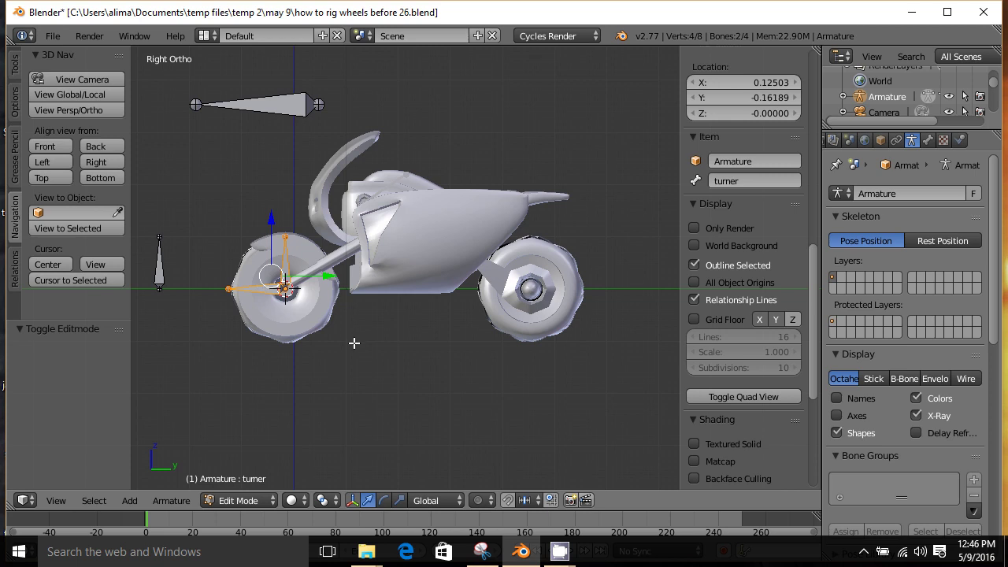
{"action": "key", "text": "ctrl"}
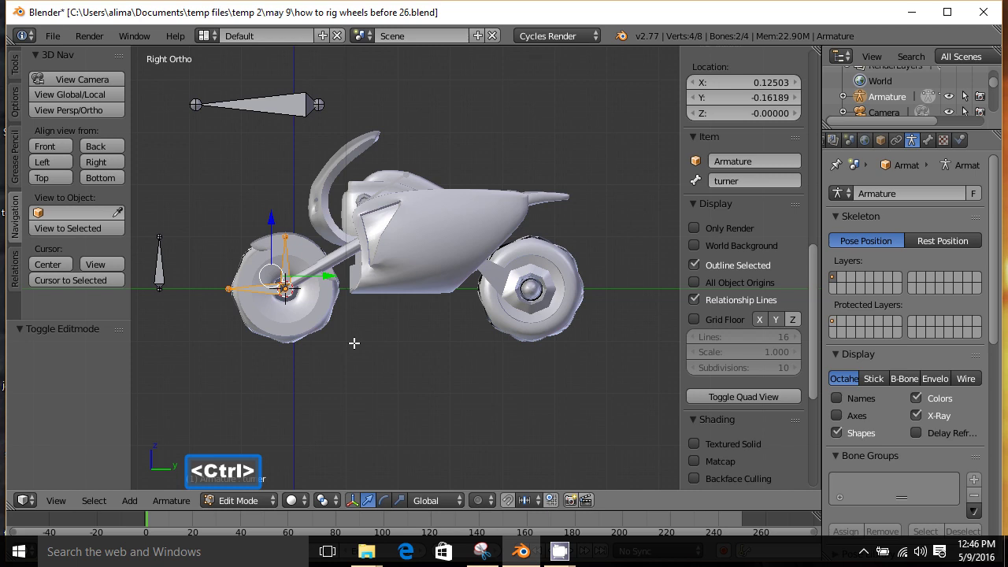
{"action": "key", "text": "ctrl+p"}
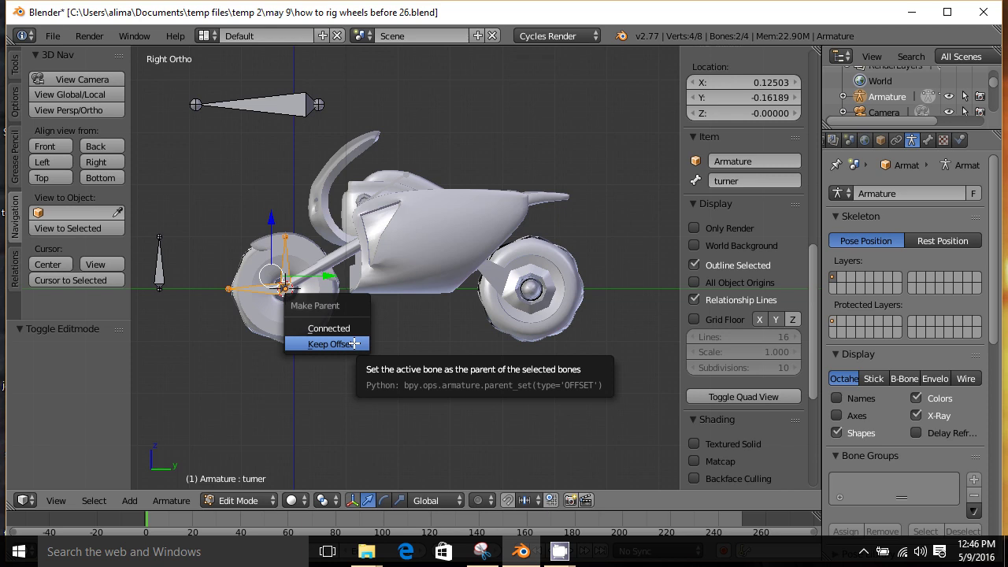
{"action": "left_click", "coordinate": [353, 344]}
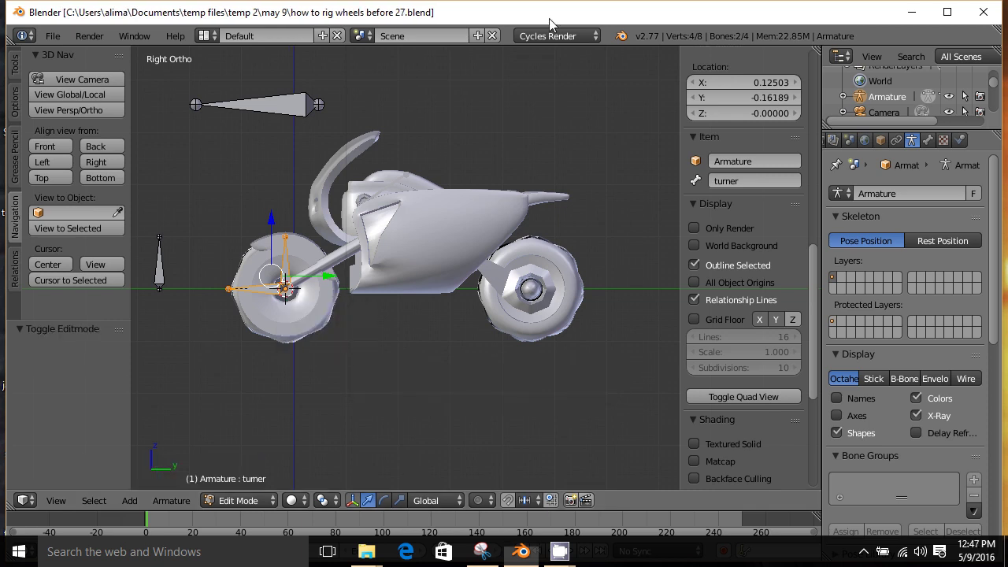
Step: Parent the turner bone to the header bone with Keep Offset
{"action": "key", "text": "a"}
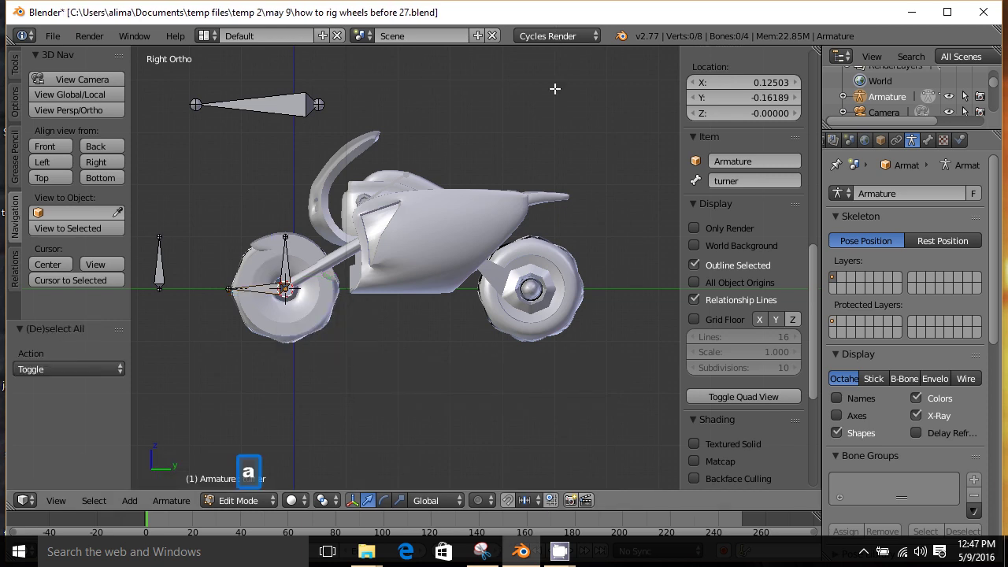
{"action": "right_click", "coordinate": [265, 286]}
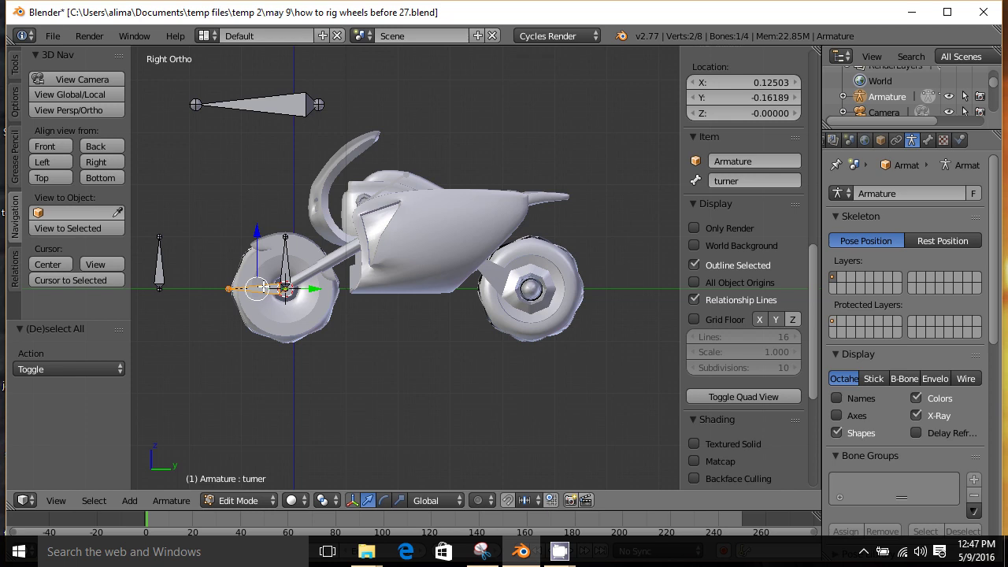
{"action": "right_click", "coordinate": [288, 107], "text": "shift"}
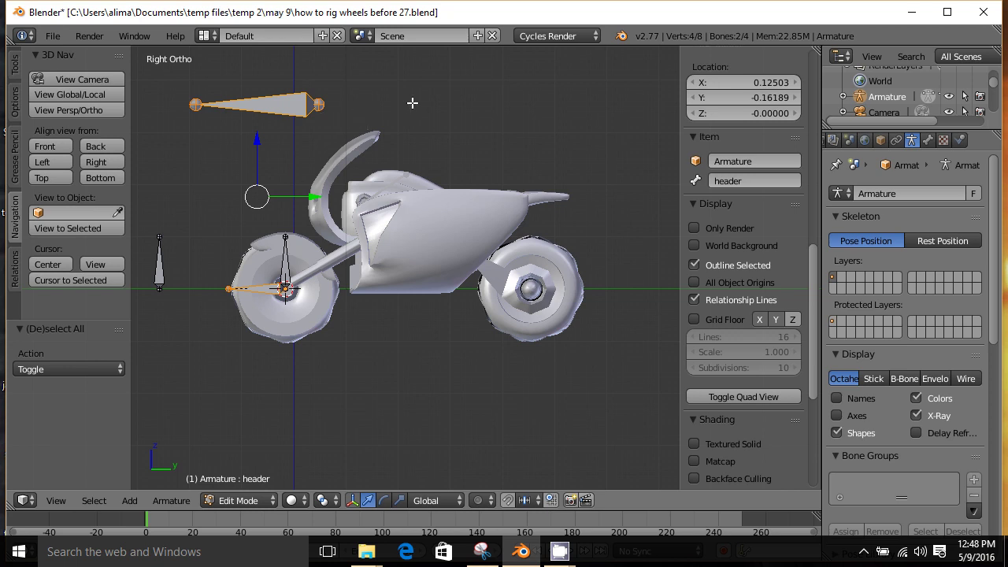
{"action": "key", "text": "ctrl"}
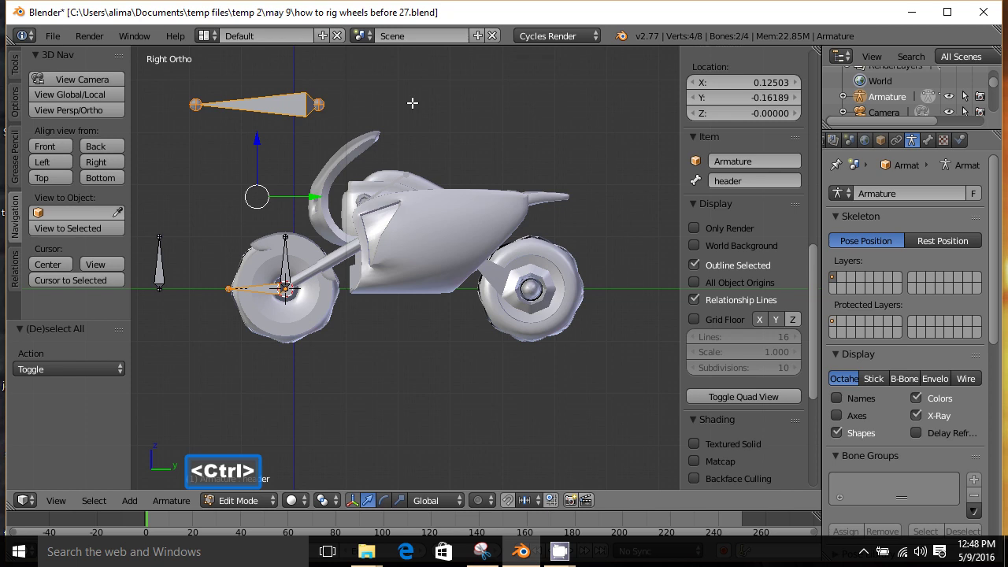
{"action": "key", "text": "ctrl+p"}
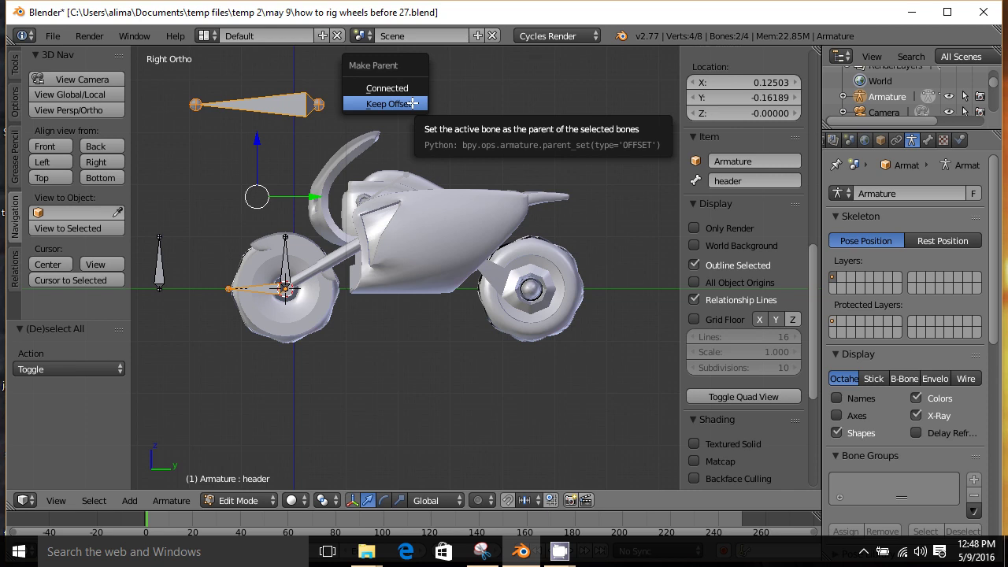
{"action": "left_click", "coordinate": [412, 104]}
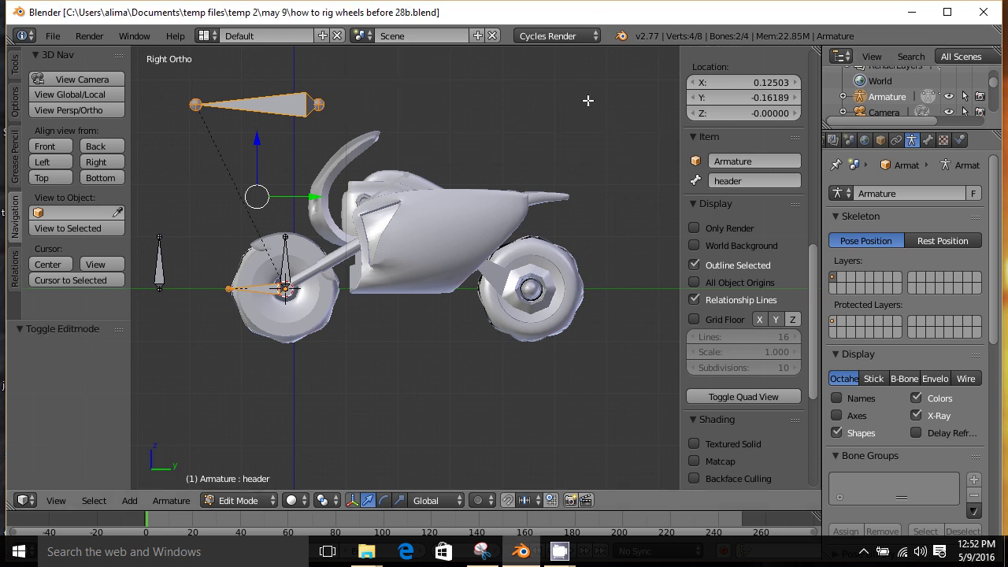
Step: Parent the director bone to the header bone with Keep Offset
{"action": "key", "text": "a"}
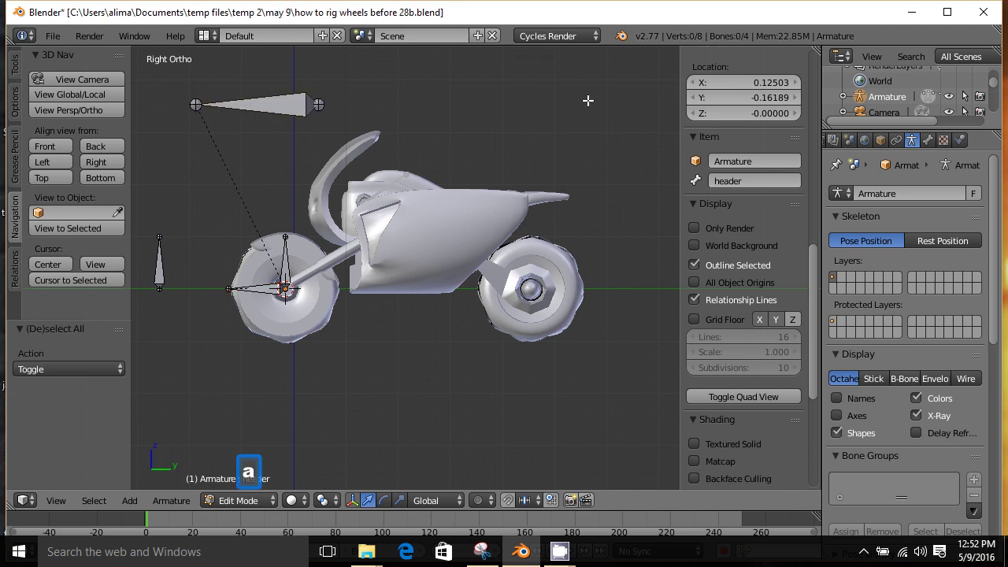
{"action": "right_click", "coordinate": [159, 270]}
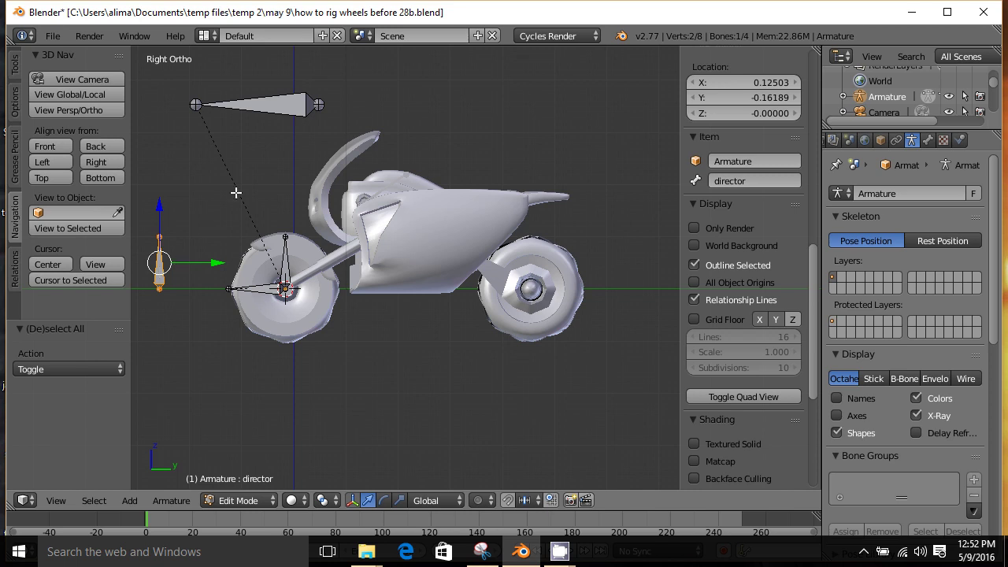
{"action": "right_click", "coordinate": [274, 104]}
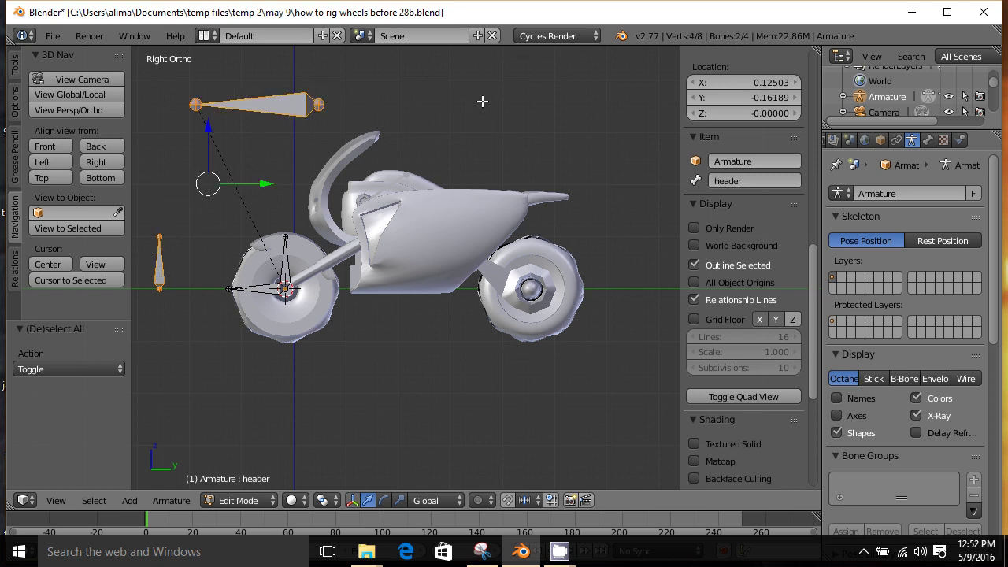
{"action": "key", "text": "ctrl"}
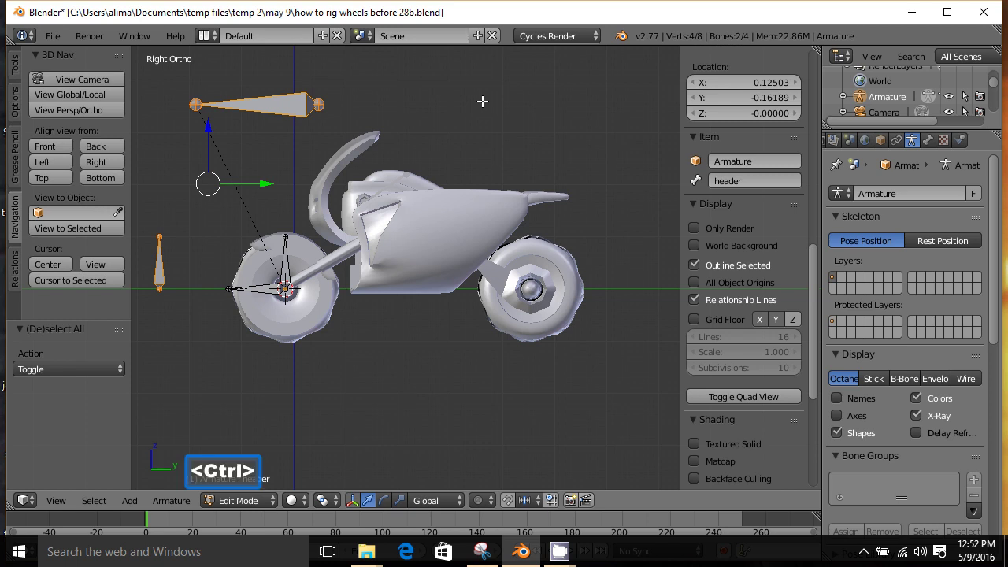
{"action": "key", "text": "ctrl+p"}
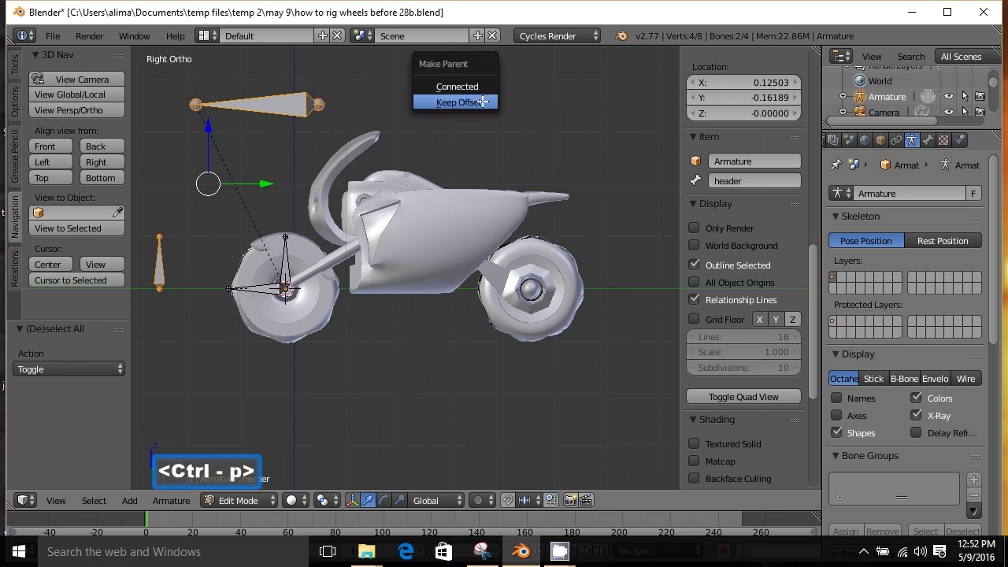
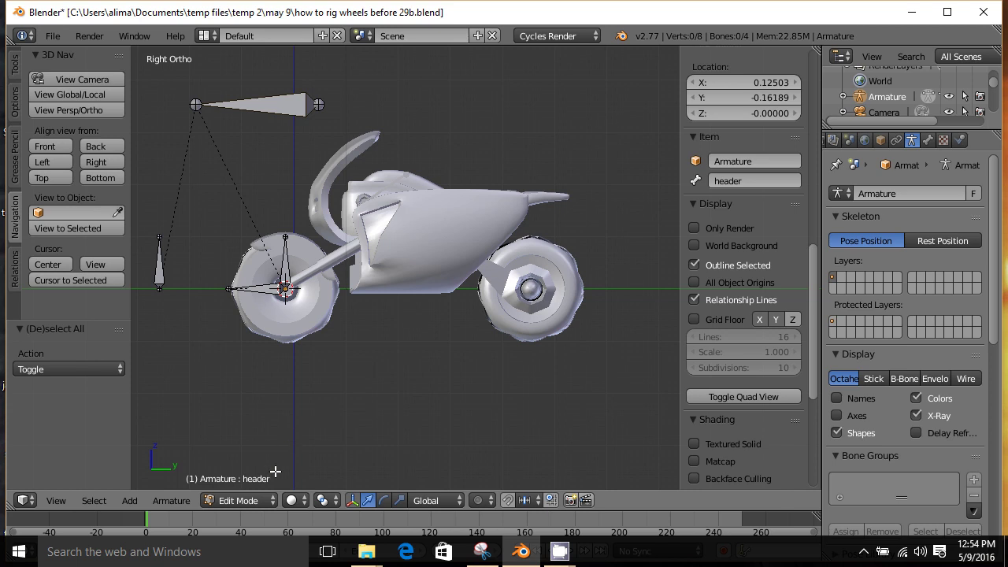
Step: Switch the armature to Pose Mode and save the file as how to rig wheels before 30b.blend
{"action": "left_click", "coordinate": [272, 501]}
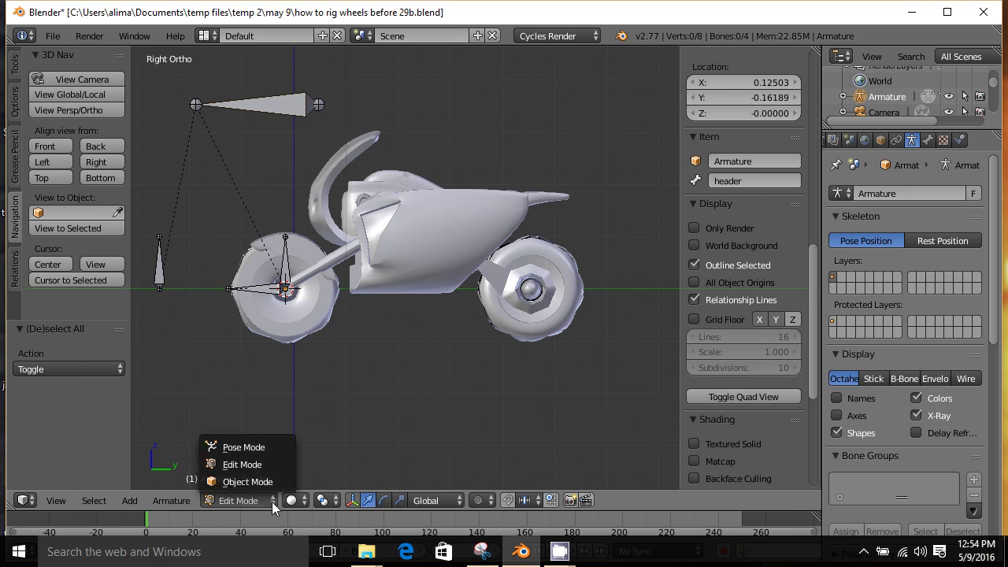
{"action": "left_click", "coordinate": [255, 446]}
{"action": "key", "text": "ctrl+alt+s"}
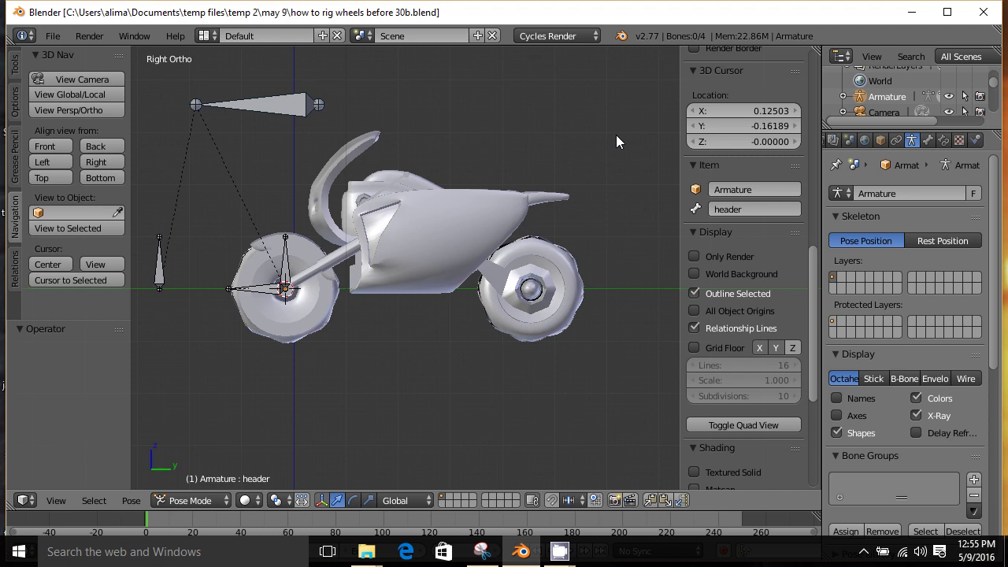
Step: Add a Transformation bone constraint to the rotor bone
{"action": "right_click", "coordinate": [285, 261]}
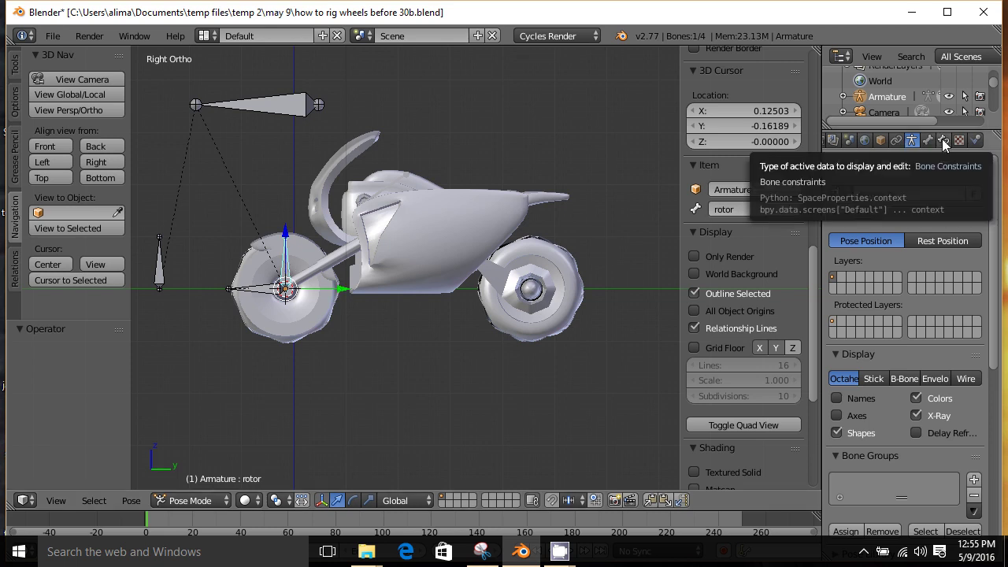
{"action": "left_click", "coordinate": [944, 140]}
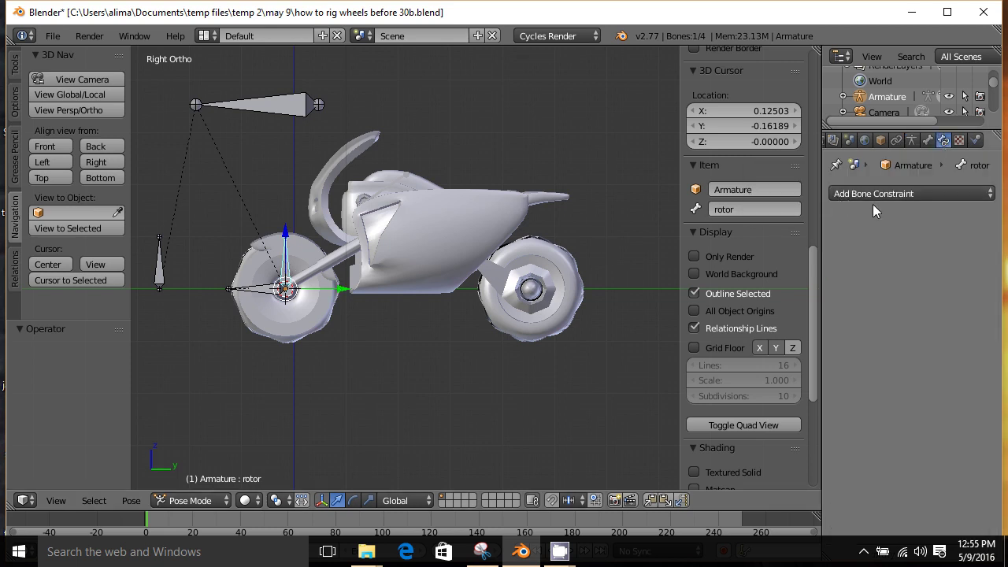
{"action": "left_click", "coordinate": [986, 201]}
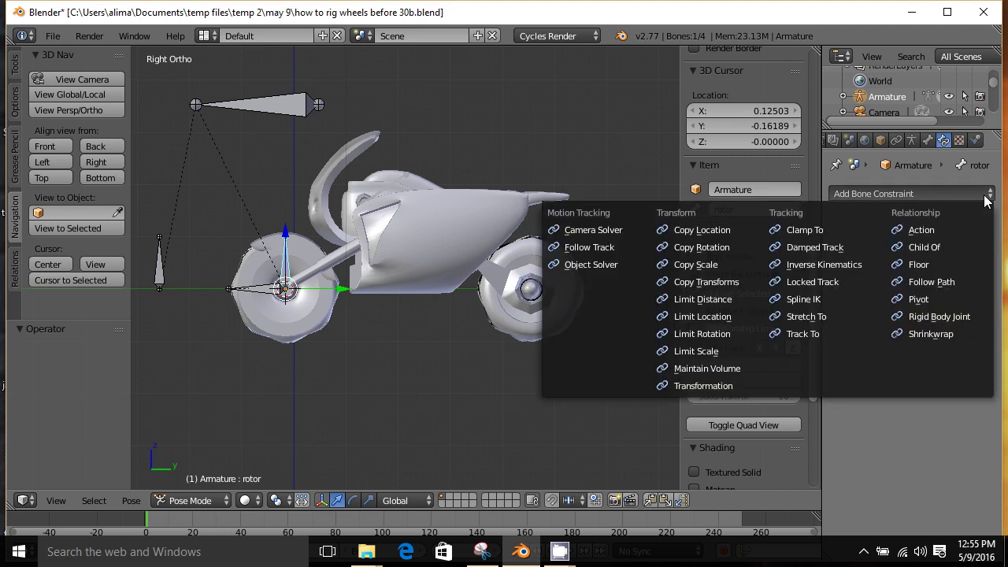
{"action": "left_click", "coordinate": [708, 384]}
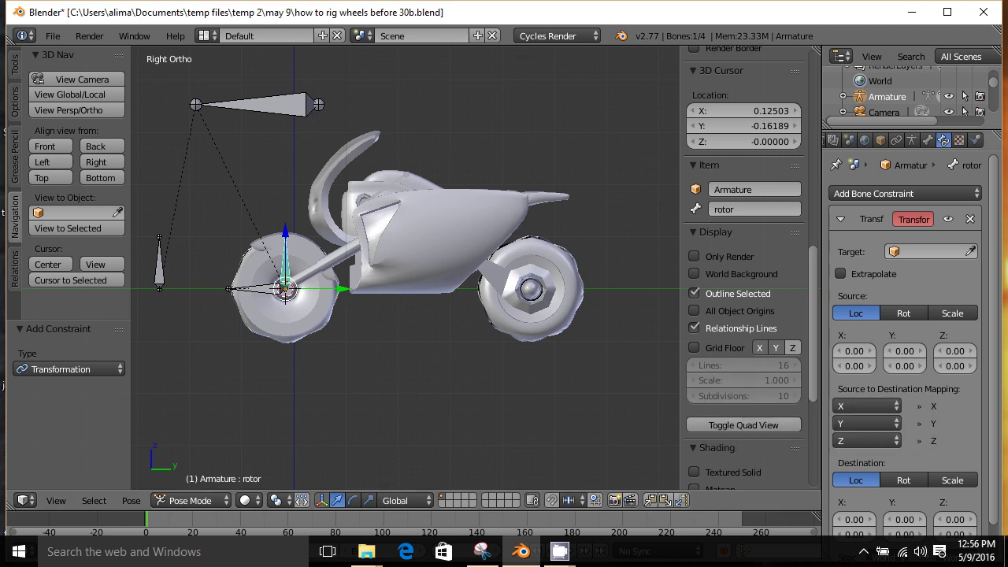
Step: Save the file as how to rig wheels before 31b.blend and set the rotor's Transformation constraint target to Armature
{"action": "key", "text": "ctrl+alt+s"}
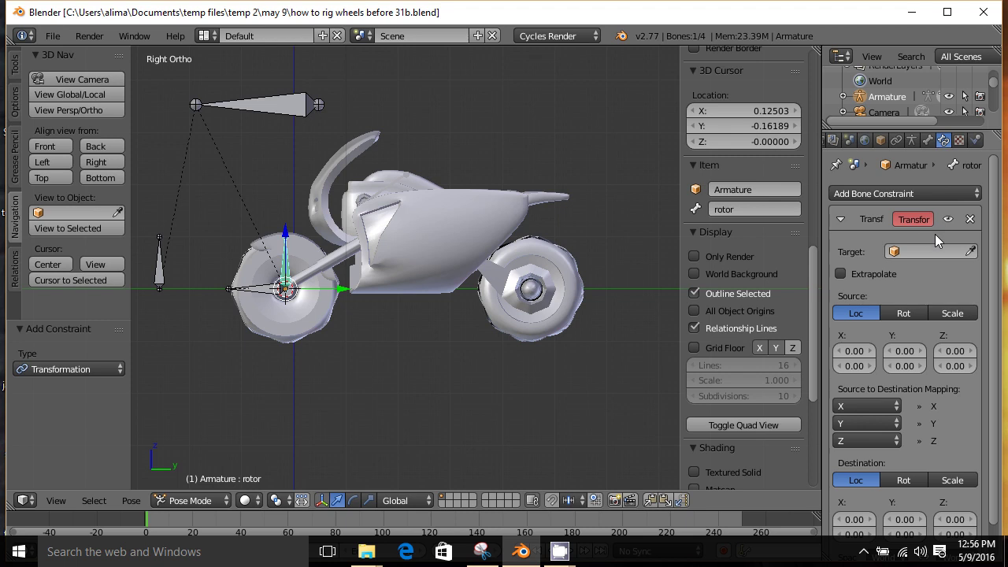
{"action": "left_click", "coordinate": [897, 251]}
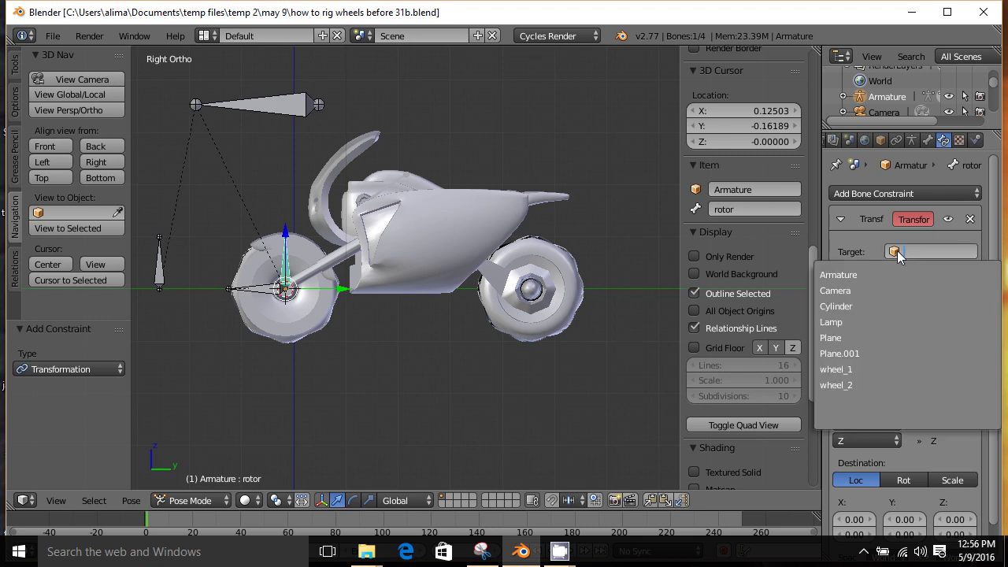
{"action": "left_click", "coordinate": [862, 274]}
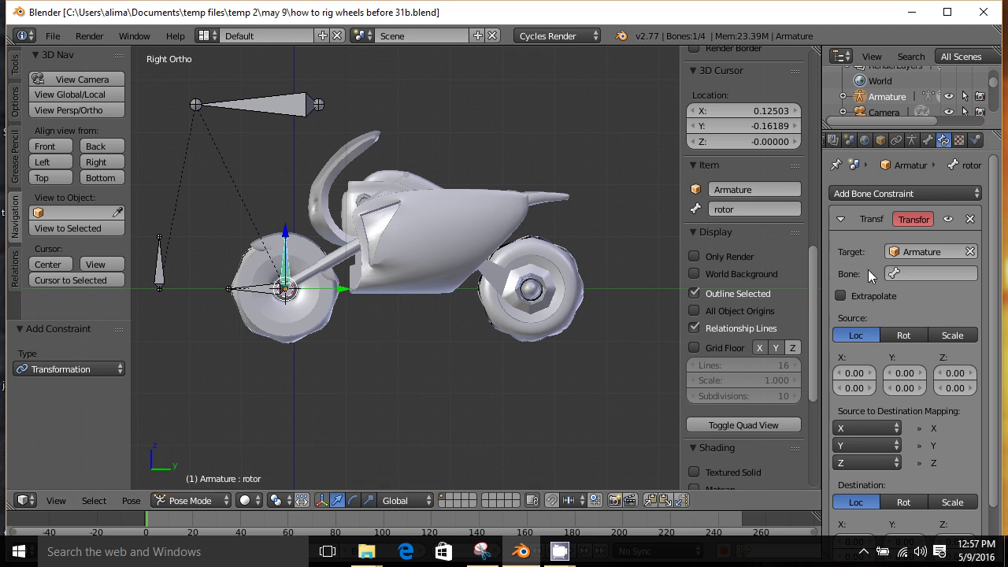
Step: Set the rotor's Transformation constraint target bone to header and save the file as how to rig wheels before 32b.blend
{"action": "left_click", "coordinate": [895, 273]}
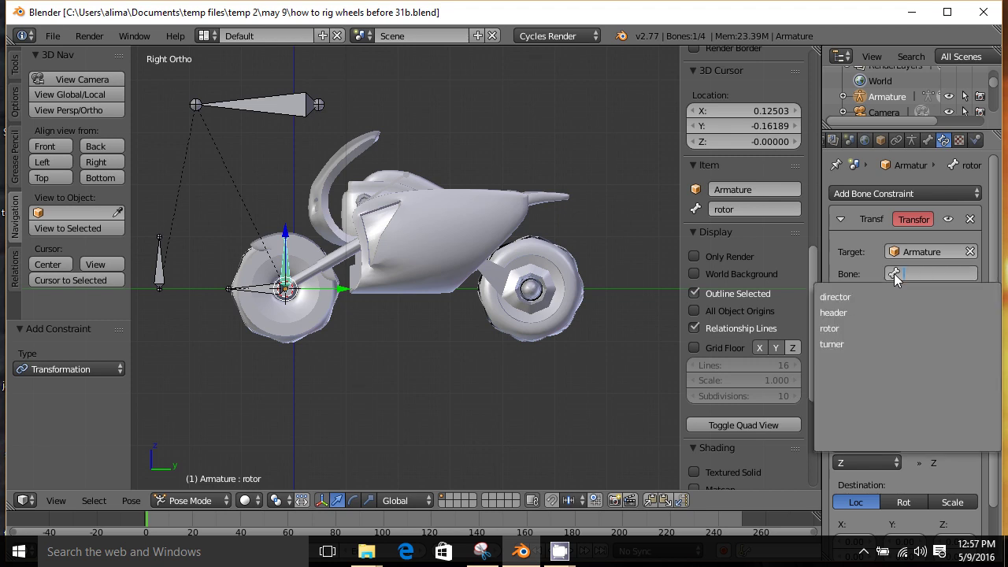
{"action": "left_click", "coordinate": [846, 313]}
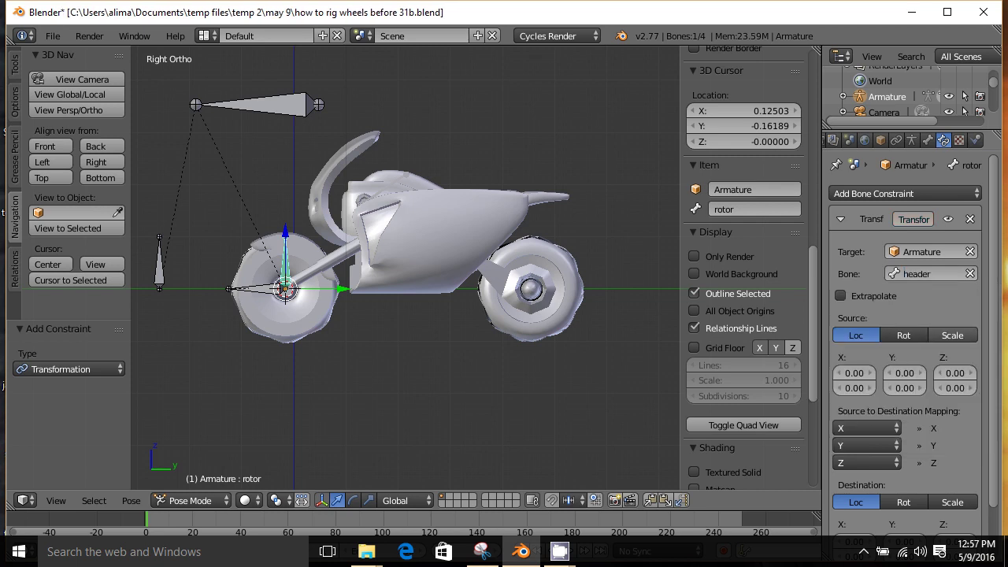
{"action": "key", "text": "ctrl+alt+s"}
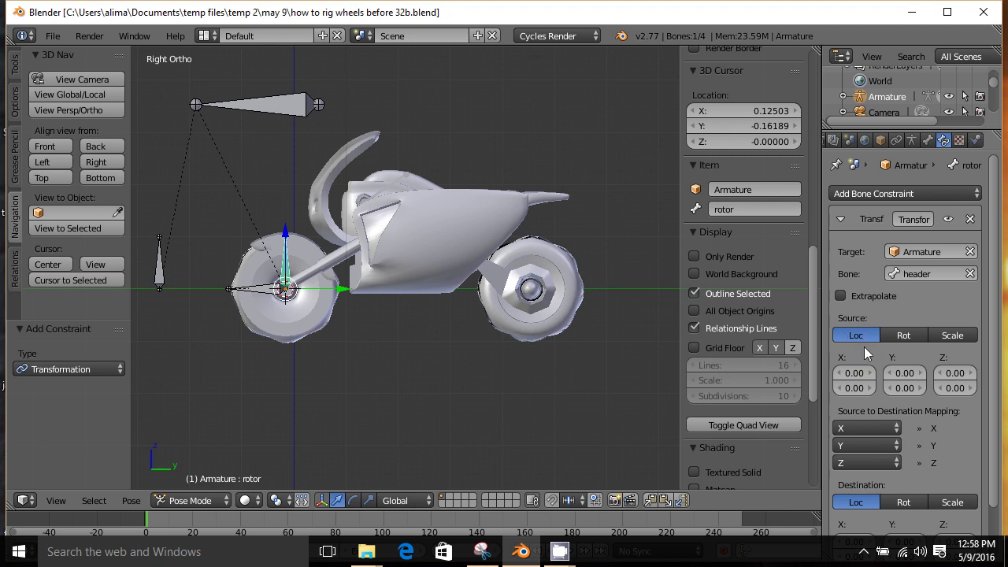
Step: Set the constraint's source location Y range from -2 to 2 and save the file as how to rig wheels before 33b.blend
{"action": "left_click", "coordinate": [904, 374]}
{"action": "type", "text": "-2"}
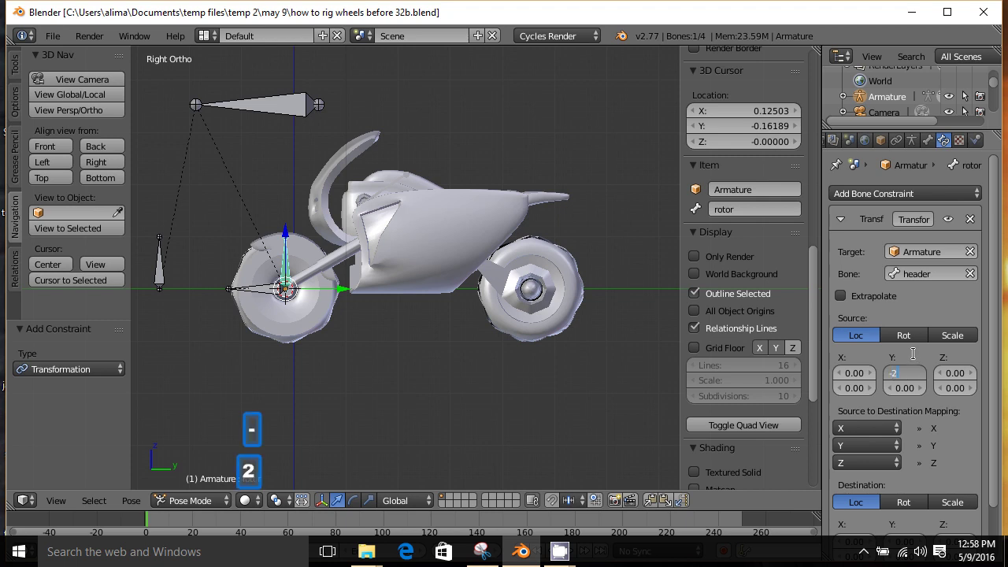
{"action": "key", "text": "Return"}
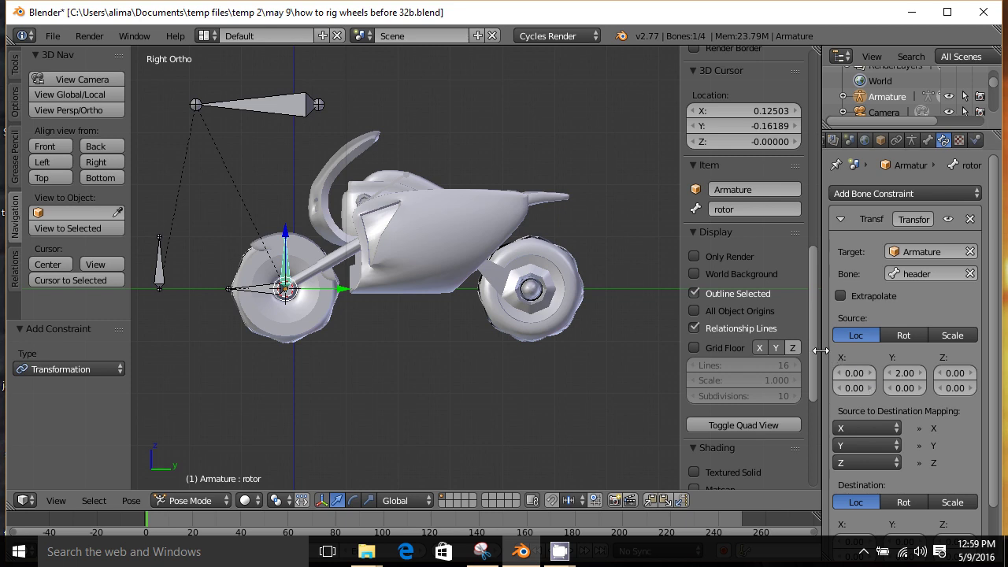
{"action": "left_click_drag", "start_coordinate": [820, 351], "coordinate": [803, 351]}
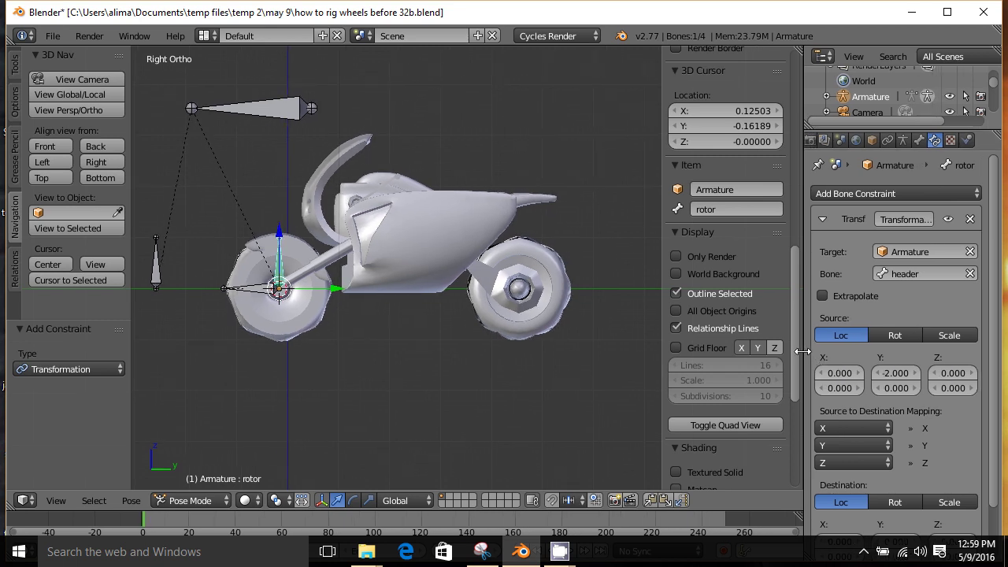
{"action": "left_click", "coordinate": [896, 387]}
{"action": "type", "text": "2"}
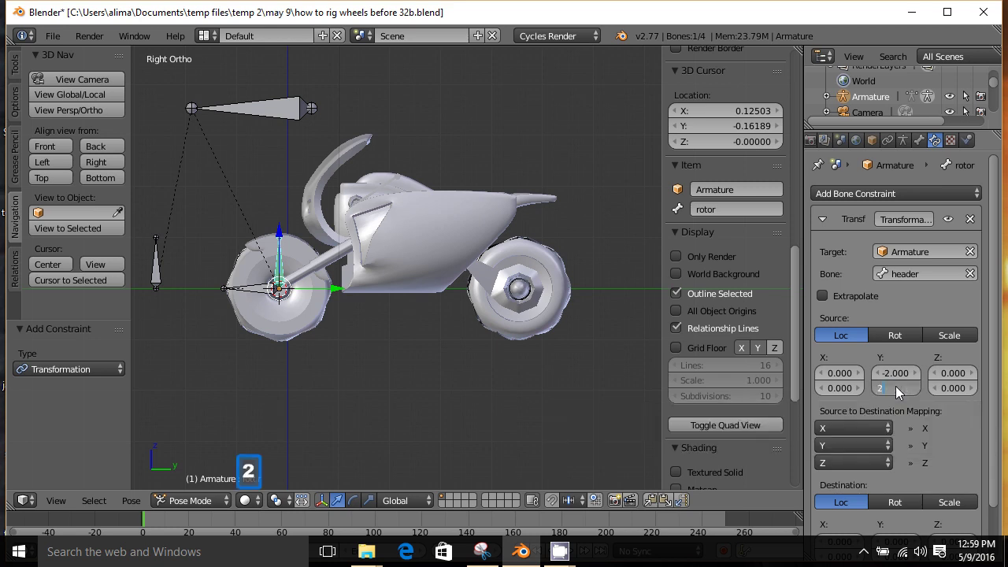
{"action": "key", "text": "Return"}
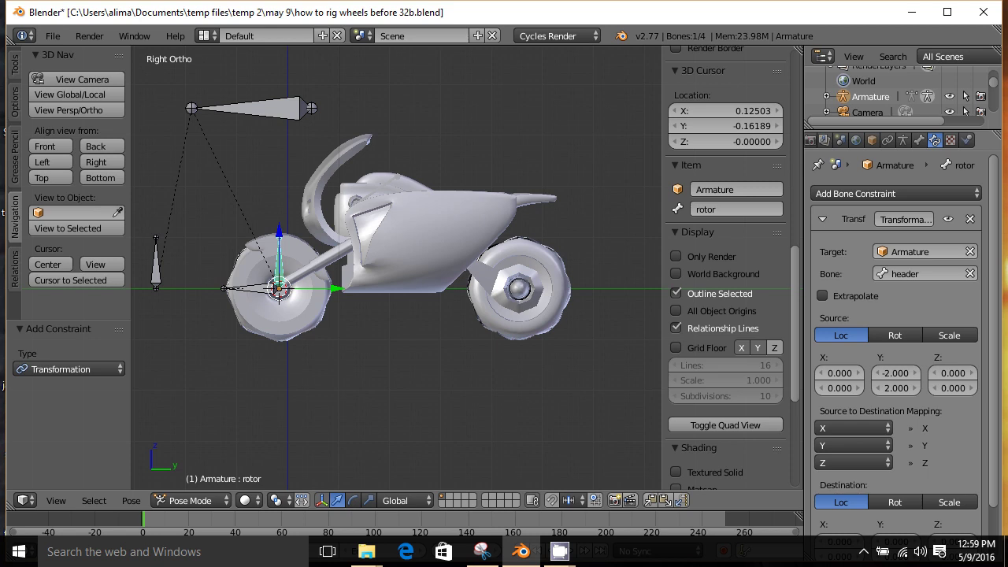
{"action": "key", "text": "ctrl+alt+s"}
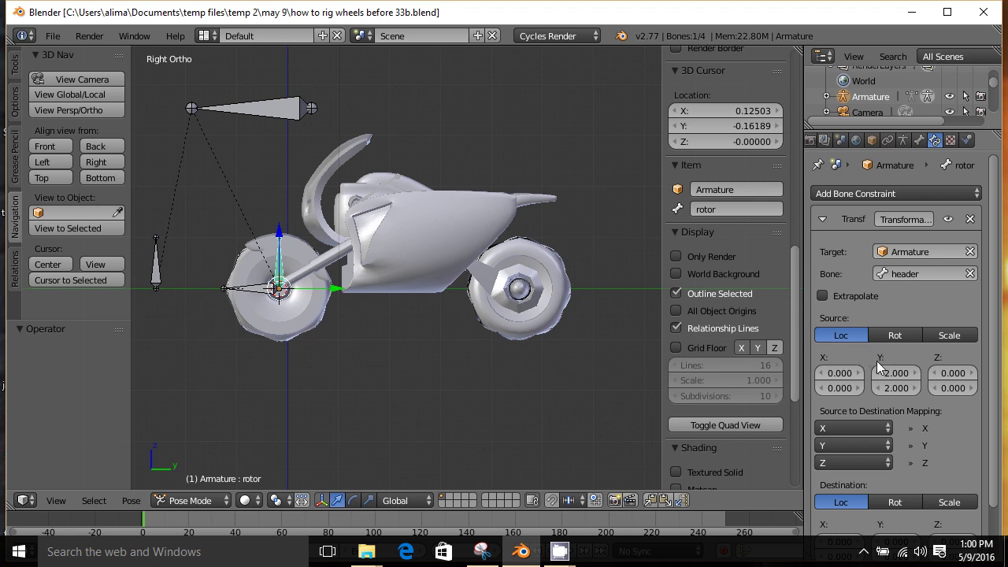
Step: Map source Y to destination X in the Transformation constraint and switch its destination type to Rot
{"action": "key", "text": "minus"}
{"action": "left_click", "coordinate": [885, 430]}
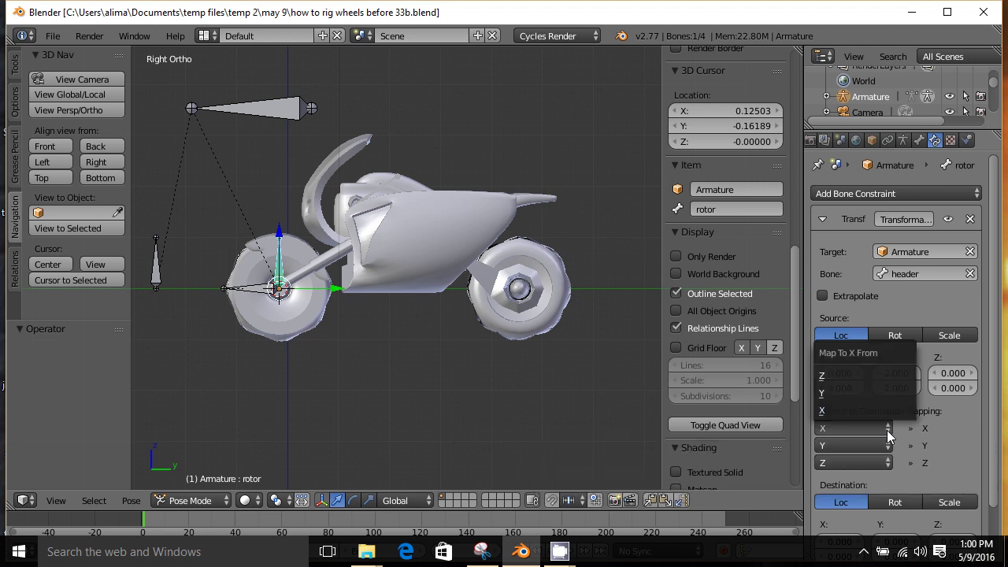
{"action": "left_click", "coordinate": [846, 395]}
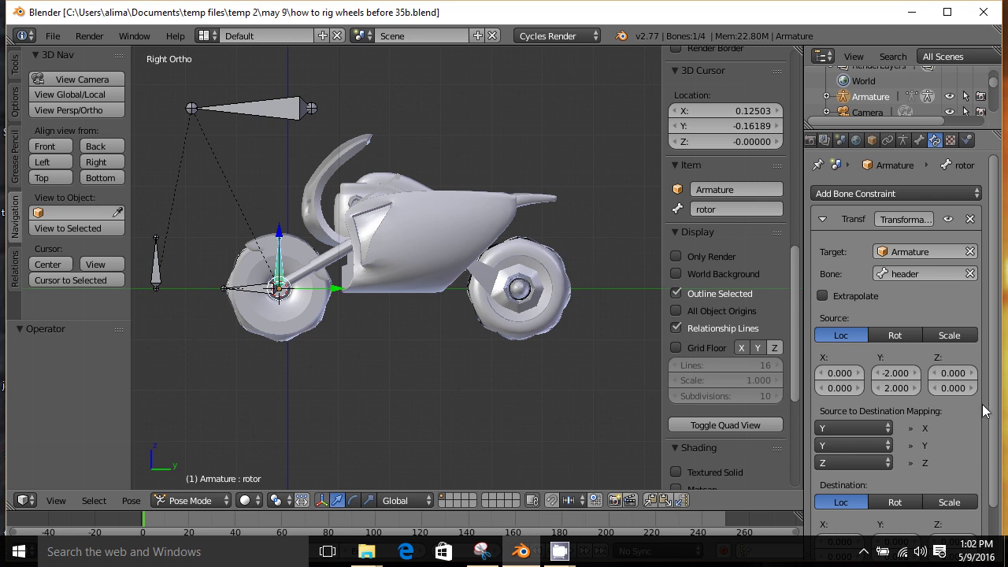
{"action": "scroll", "coordinate": [995, 386], "scroll_direction": "down", "scroll_amount": 3}
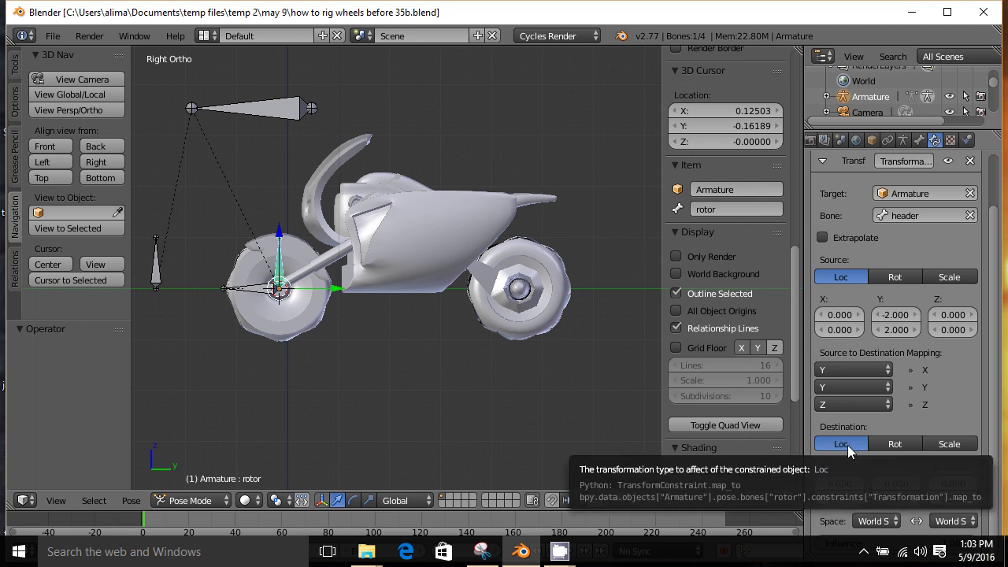
{"action": "left_click", "coordinate": [904, 444]}
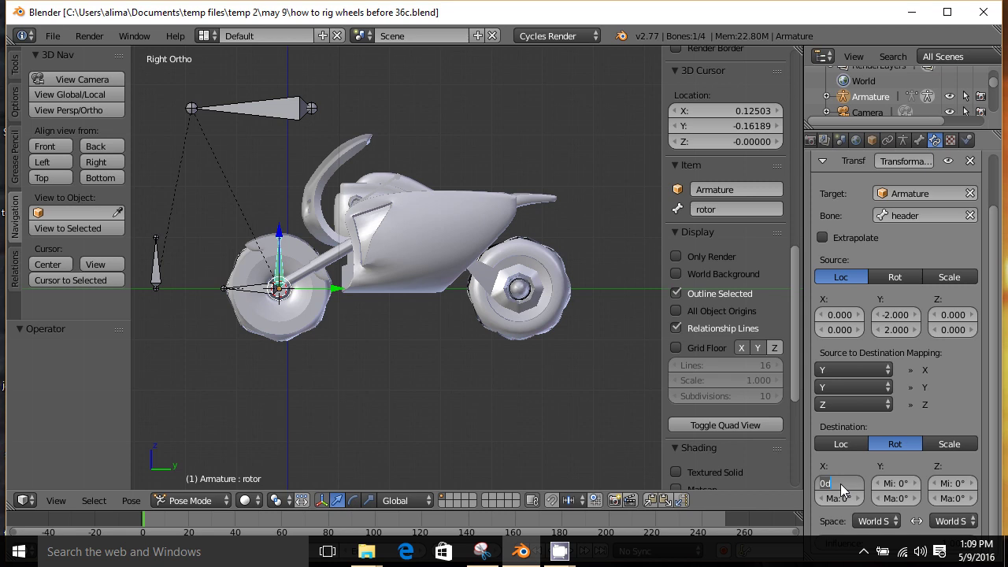
Step: Set the destination rotation's X minimum to 360° and X maximum to -360°
{"action": "type", "text": "360"}
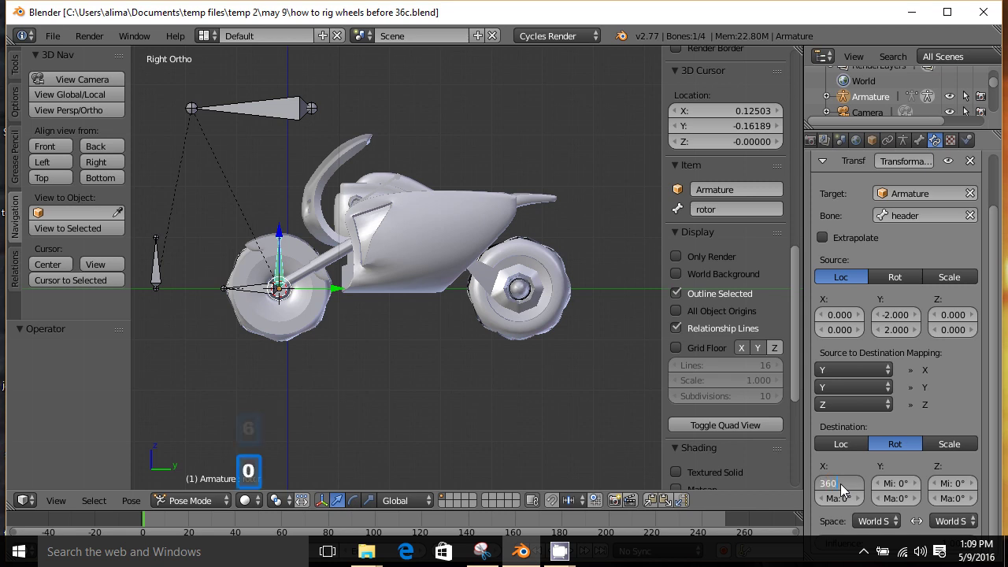
{"action": "key", "text": "Return"}
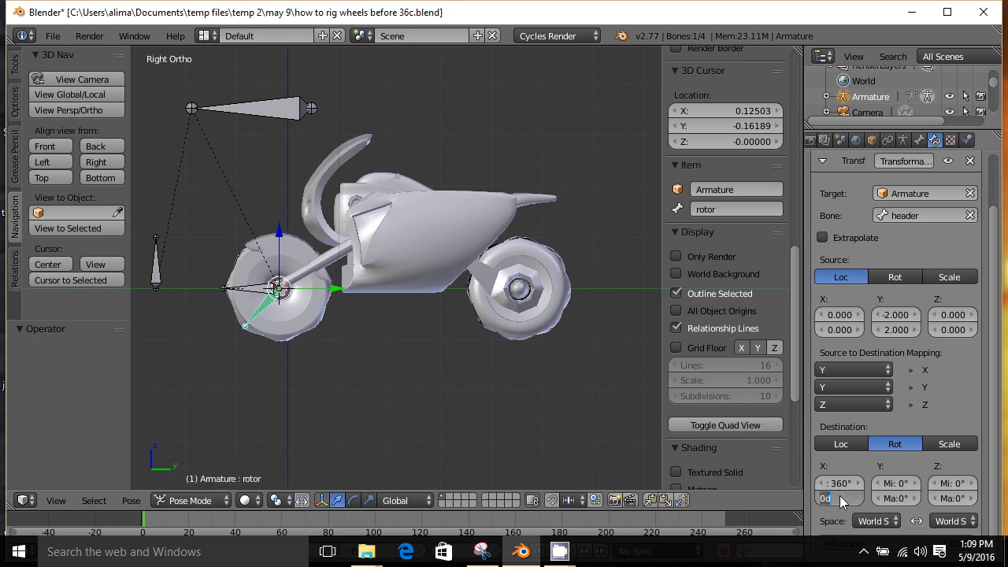
{"action": "type", "text": "-3"}
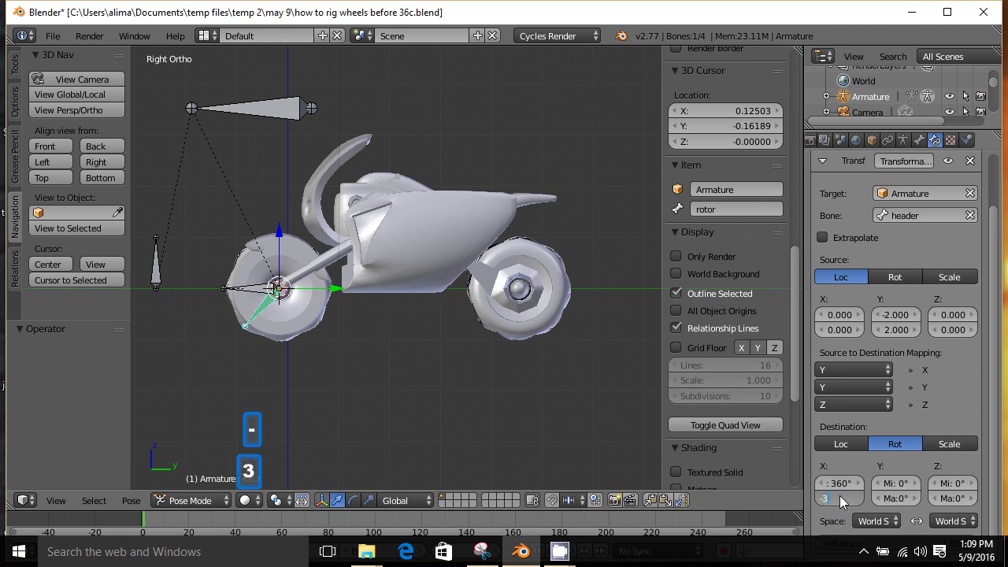
{"action": "type", "text": "60"}
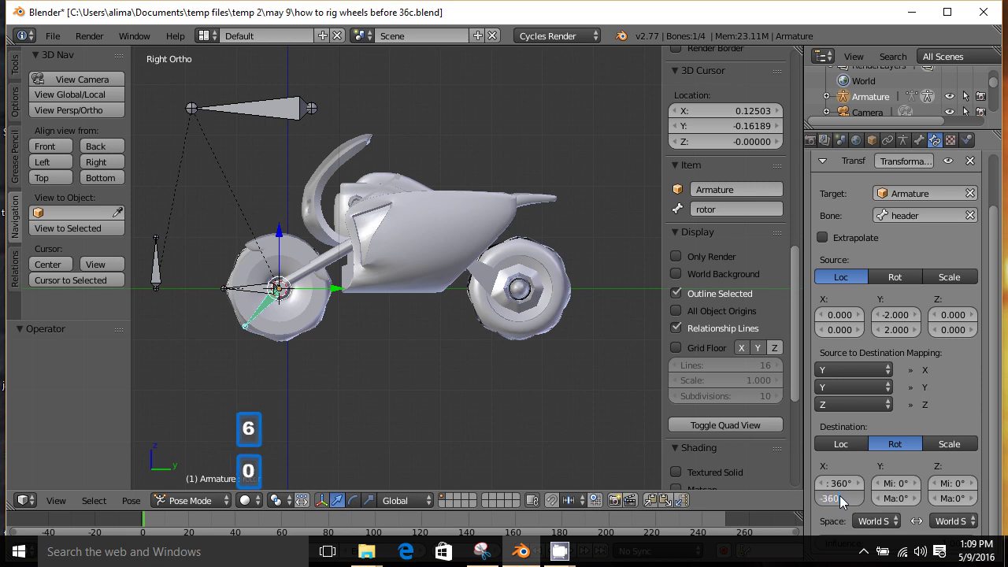
{"action": "key", "text": "Return"}
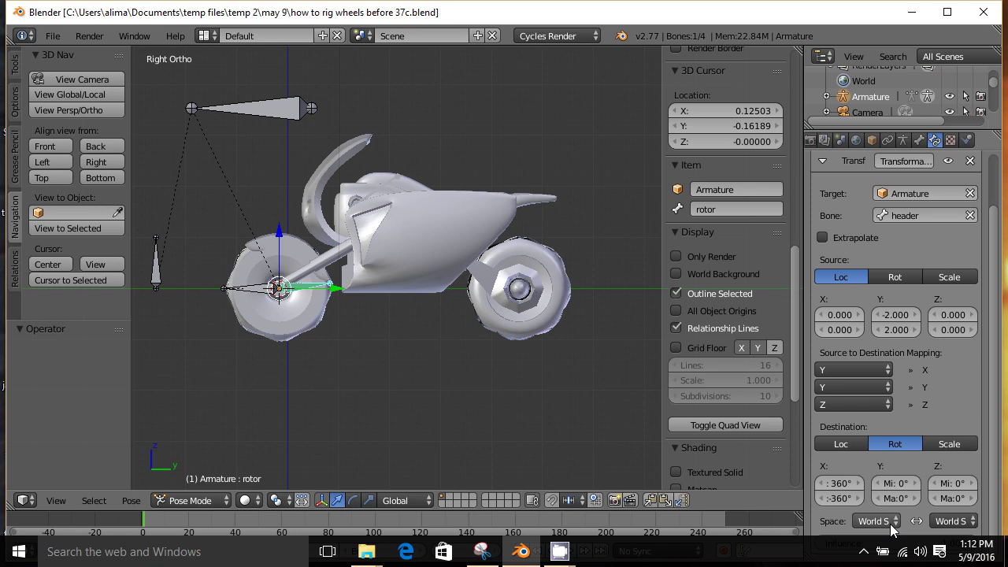
Step: Set the constraint's owner space to Local Space with Extrapolate enabled, and save the file as how to rig wheels before 40c.blend
{"action": "left_click", "coordinate": [974, 523]}
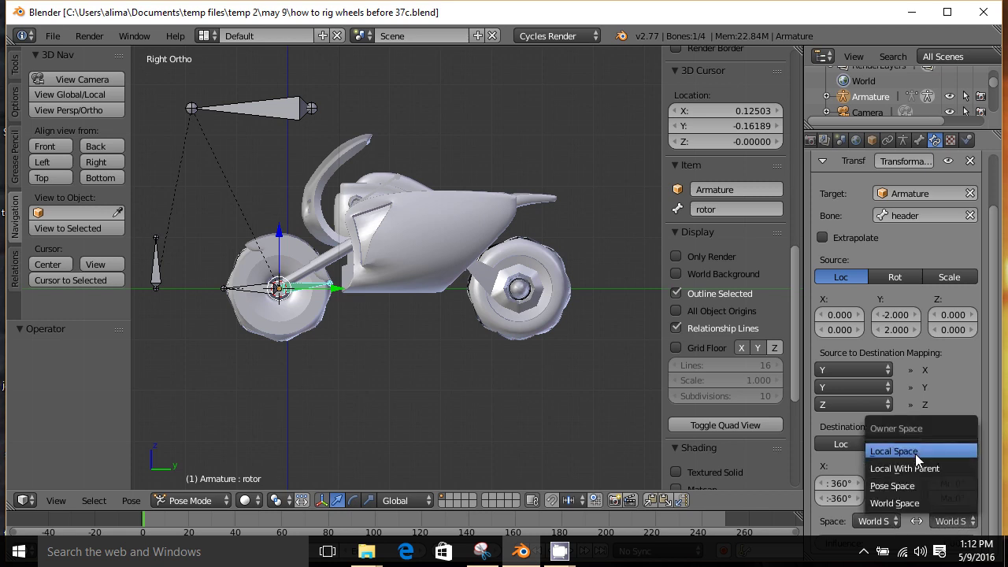
{"action": "left_click", "coordinate": [915, 453]}
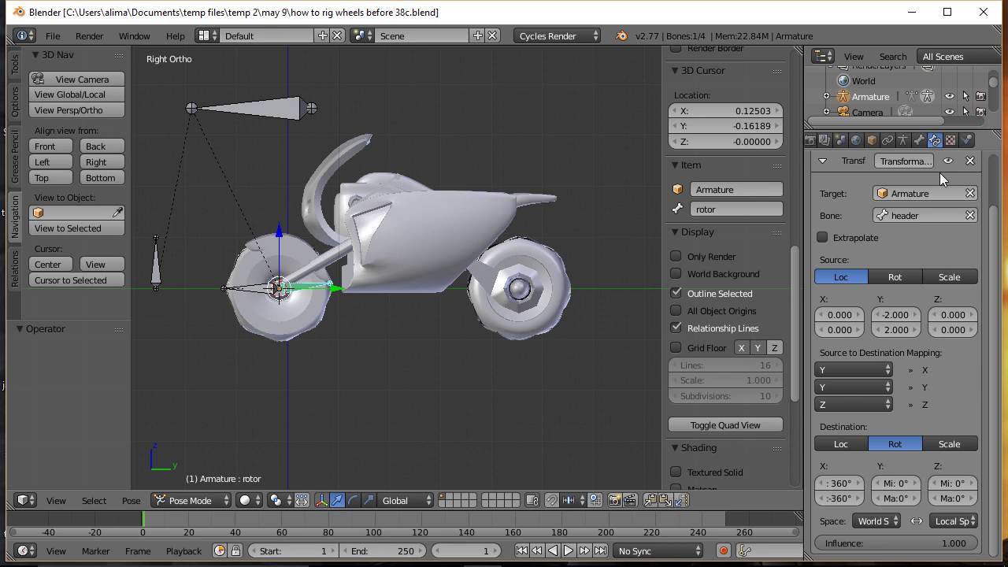
{"action": "left_click", "coordinate": [820, 238]}
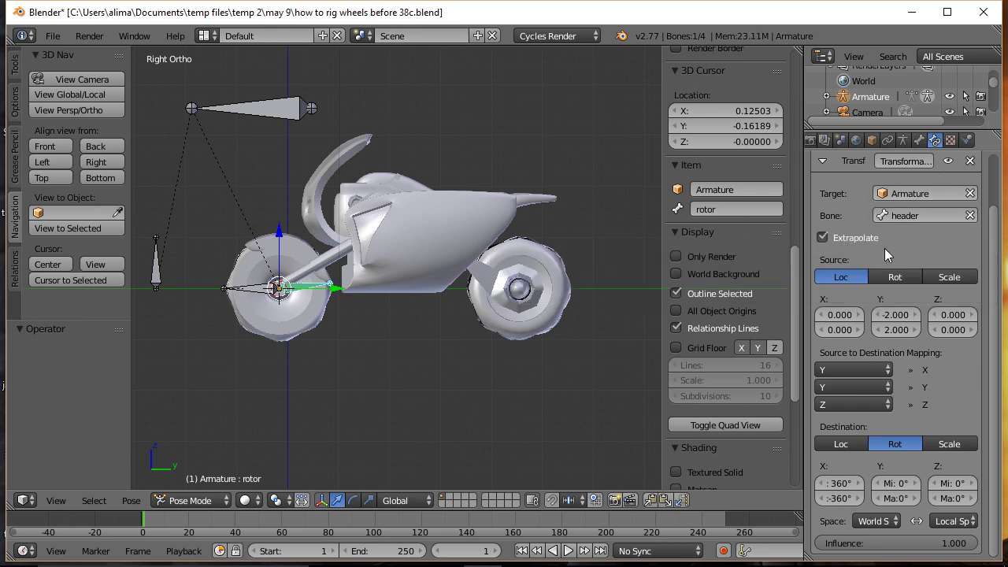
{"action": "key", "text": "ctrl+alt+s"}
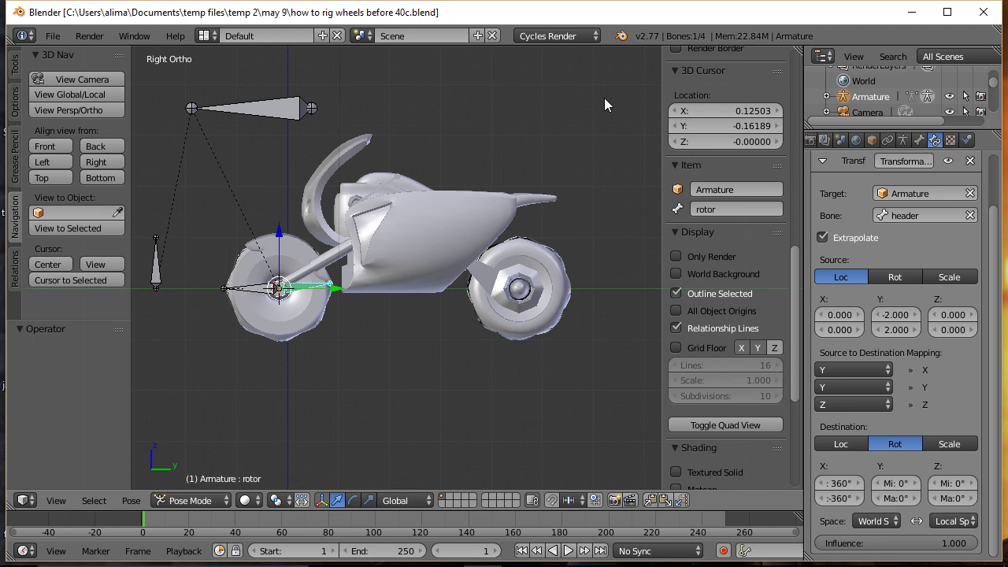
Step: Add a Track To constraint to the turner bone, targeting the director bone of Armature
{"action": "right_click", "coordinate": [254, 292]}
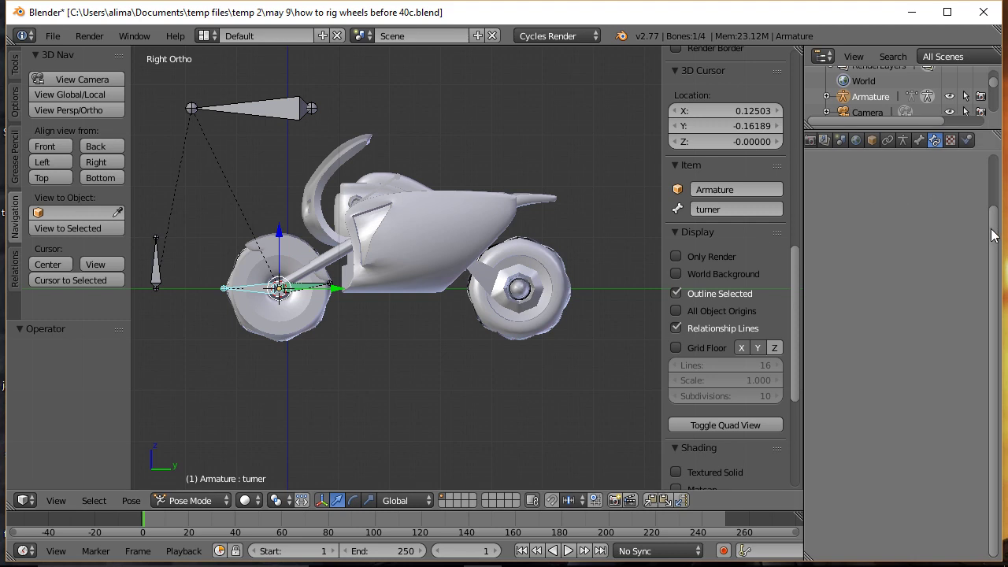
{"action": "left_click", "coordinate": [990, 197]}
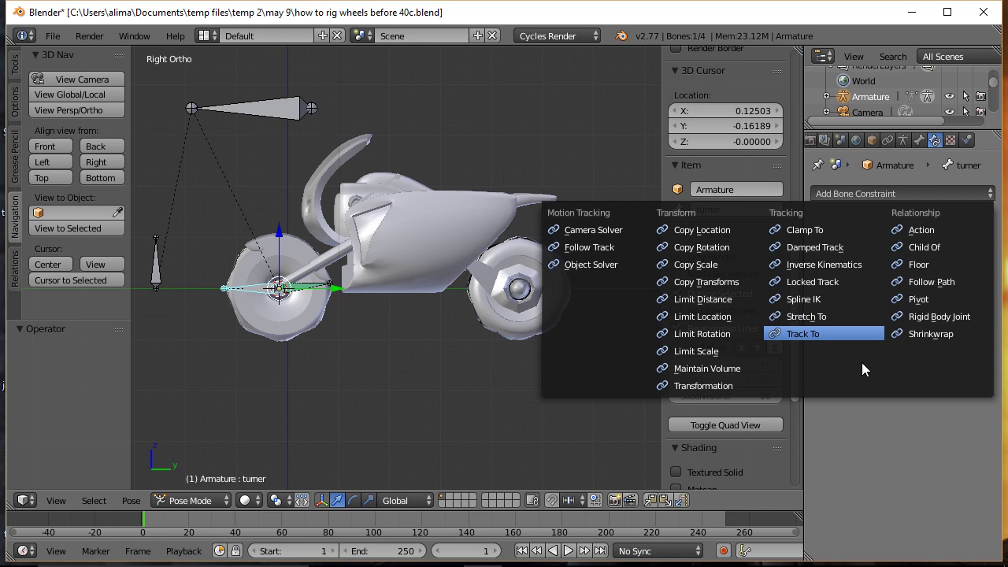
{"action": "left_click", "coordinate": [812, 335]}
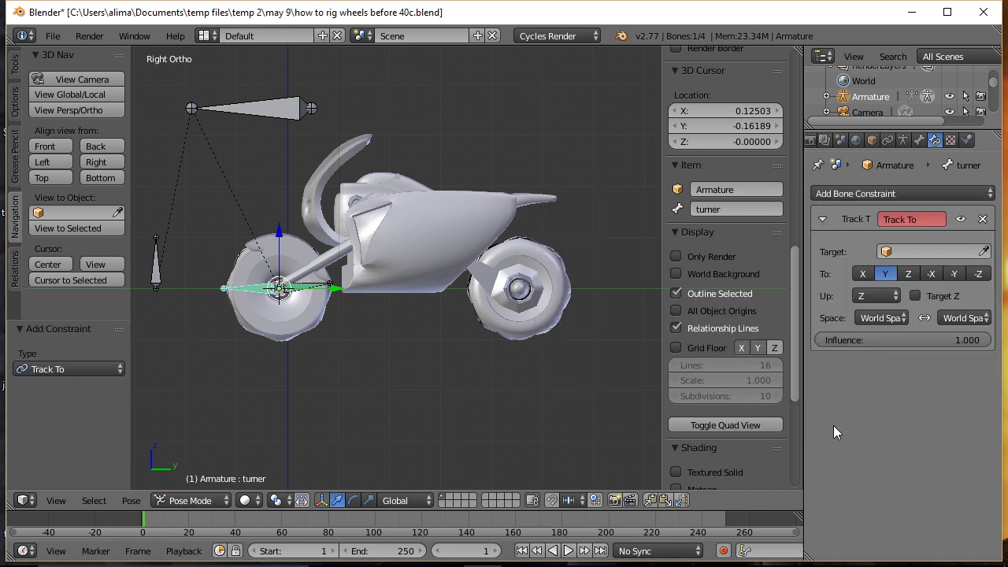
{"action": "left_click", "coordinate": [887, 252]}
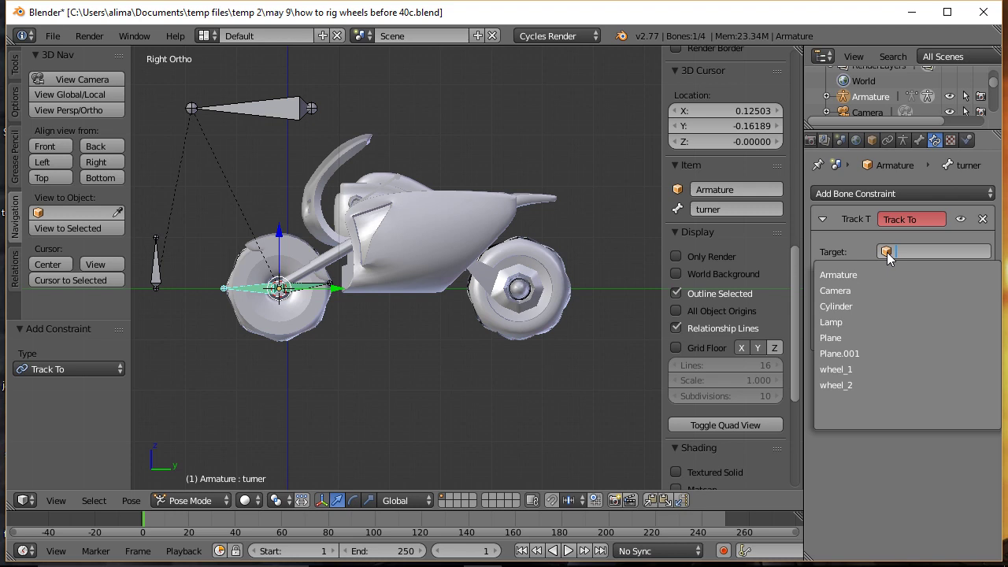
{"action": "left_click", "coordinate": [851, 274]}
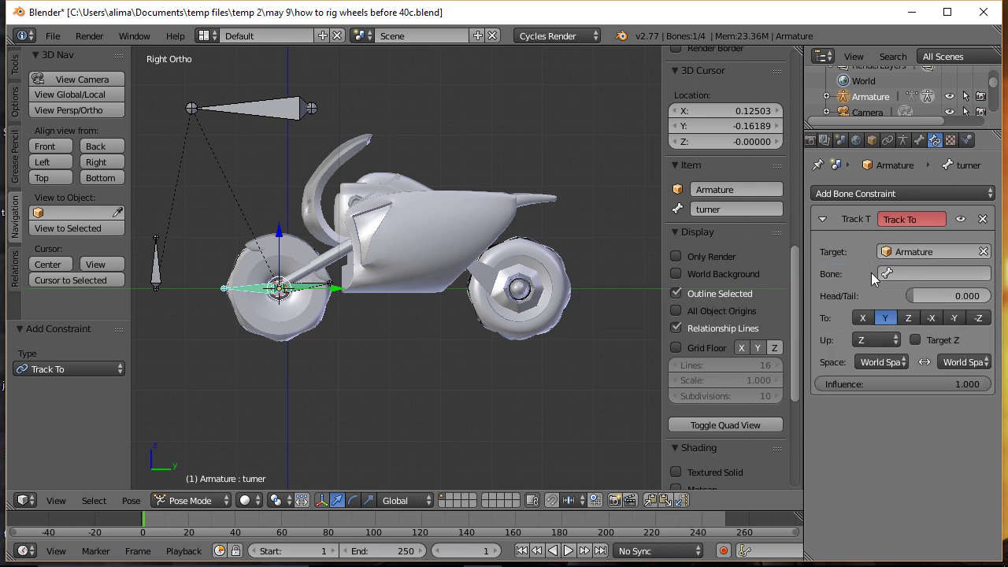
{"action": "left_click", "coordinate": [888, 276]}
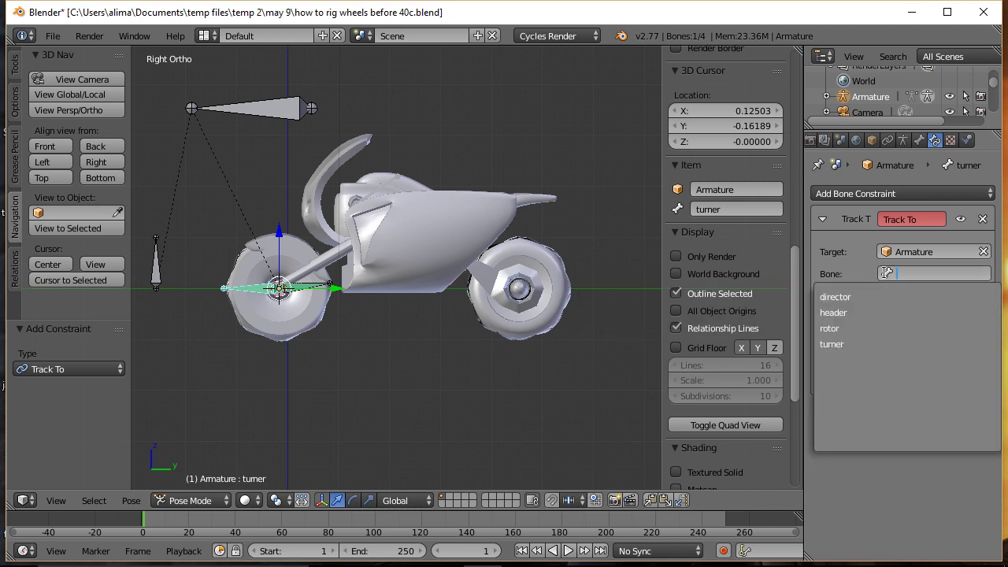
{"action": "left_click", "coordinate": [841, 297]}
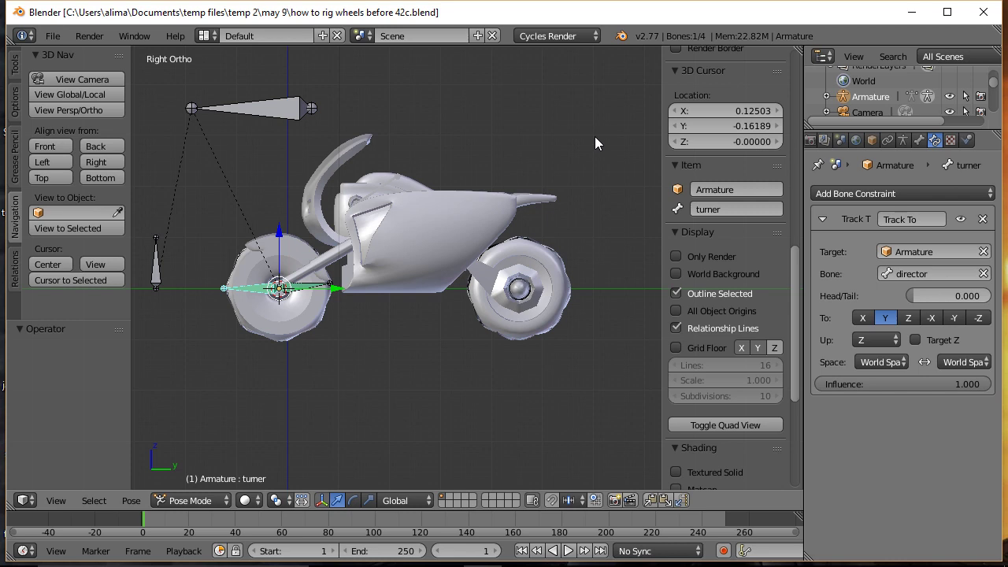
Step: Add a Limit Location constraint to the director bone
{"action": "right_click", "coordinate": [155, 273]}
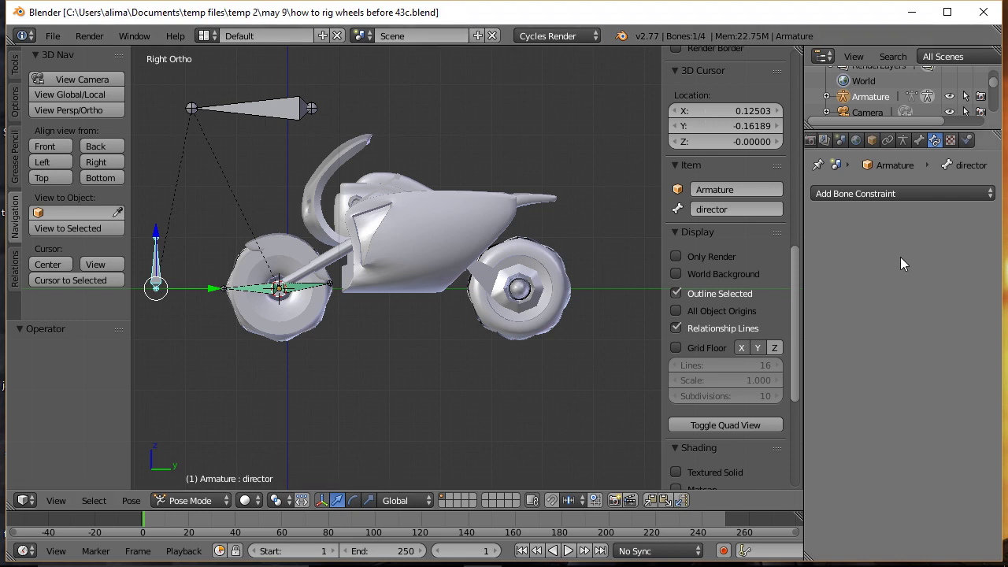
{"action": "left_click", "coordinate": [991, 198]}
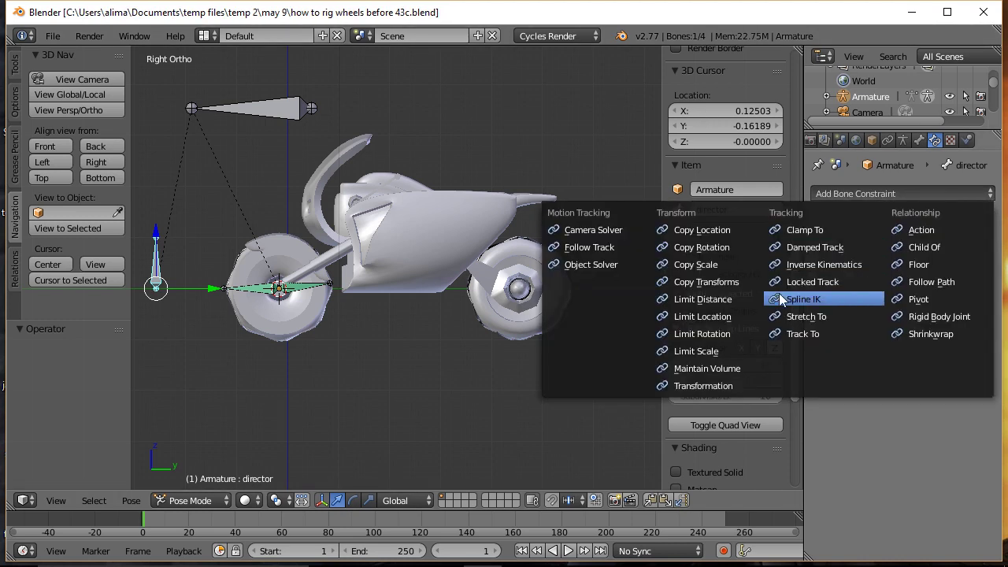
{"action": "left_click", "coordinate": [719, 315]}
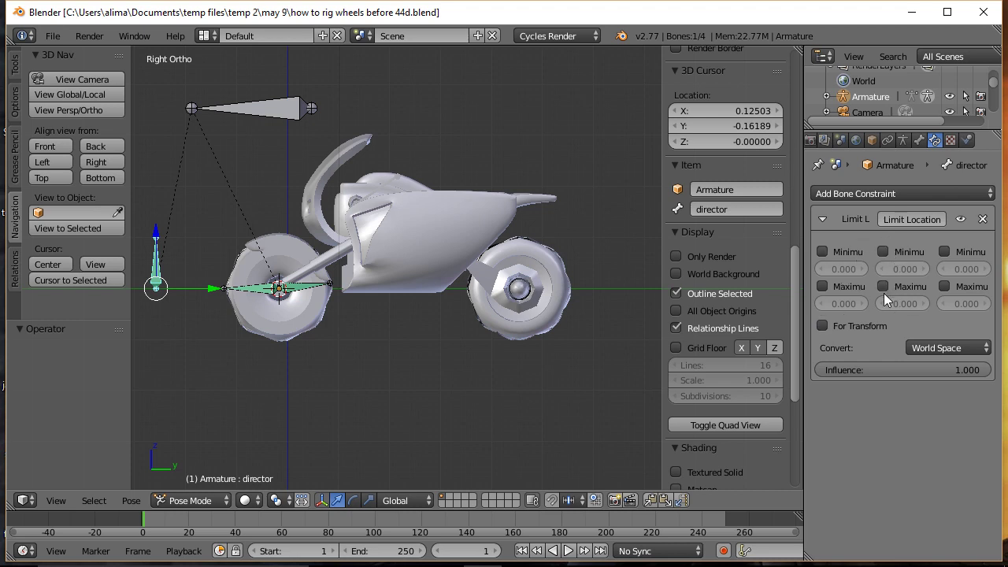
Step: Enable the director's minimum and maximum Z location limits and save the file as how to rig wheels before 46i.blend
{"action": "left_click", "coordinate": [944, 252]}
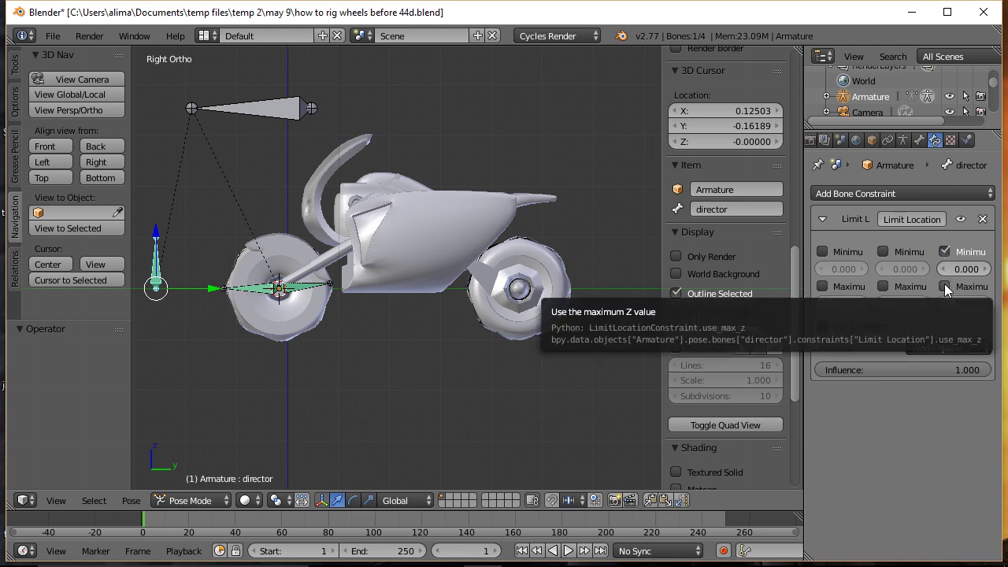
{"action": "left_click", "coordinate": [945, 286]}
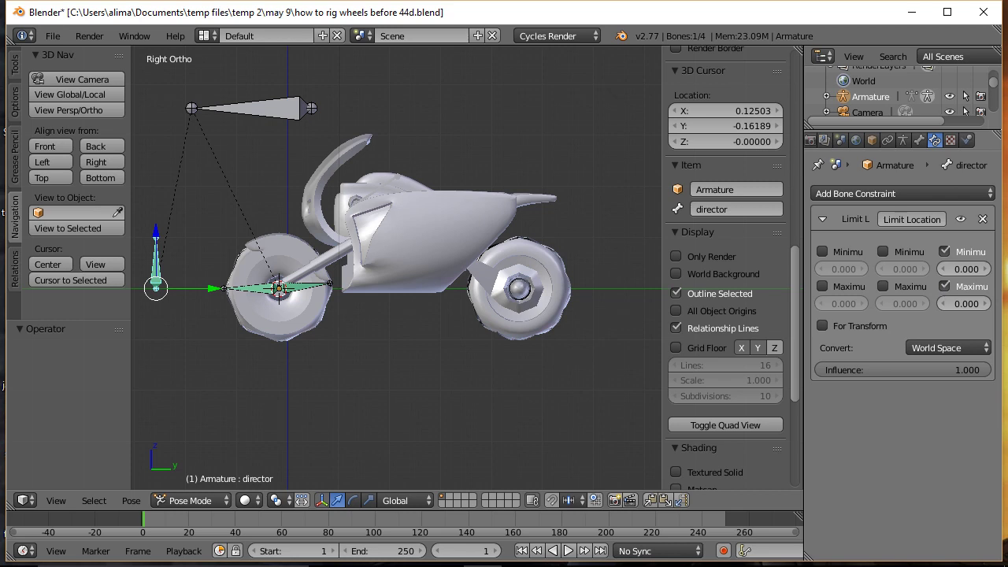
{"action": "key", "text": "ctrl+alt+s"}
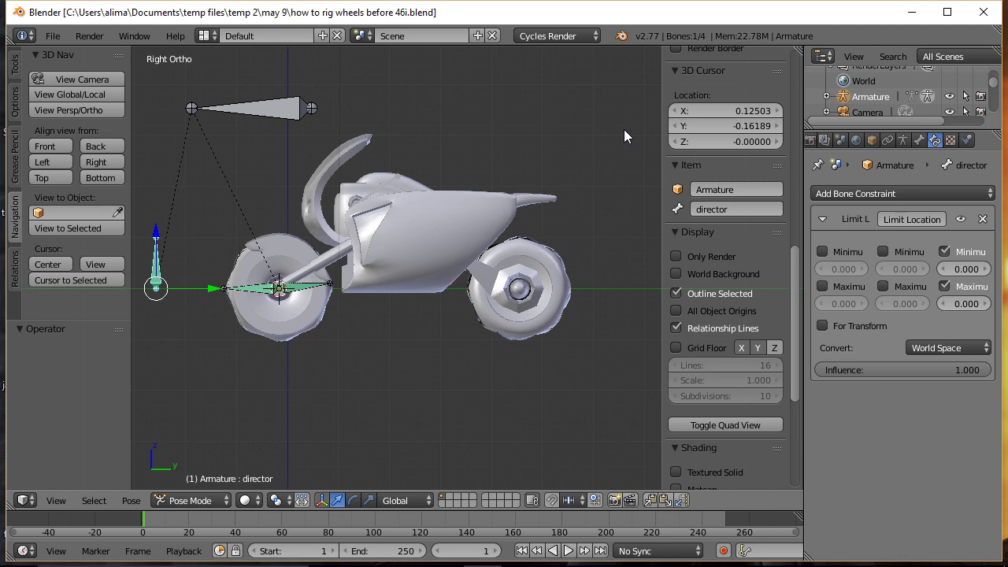
Step: Deselect all bones in the right side view and save the file as how to rig wheels before 47i.blend
{"action": "middle_click_drag", "start_coordinate": [348, 251], "coordinate": [412, 279]}
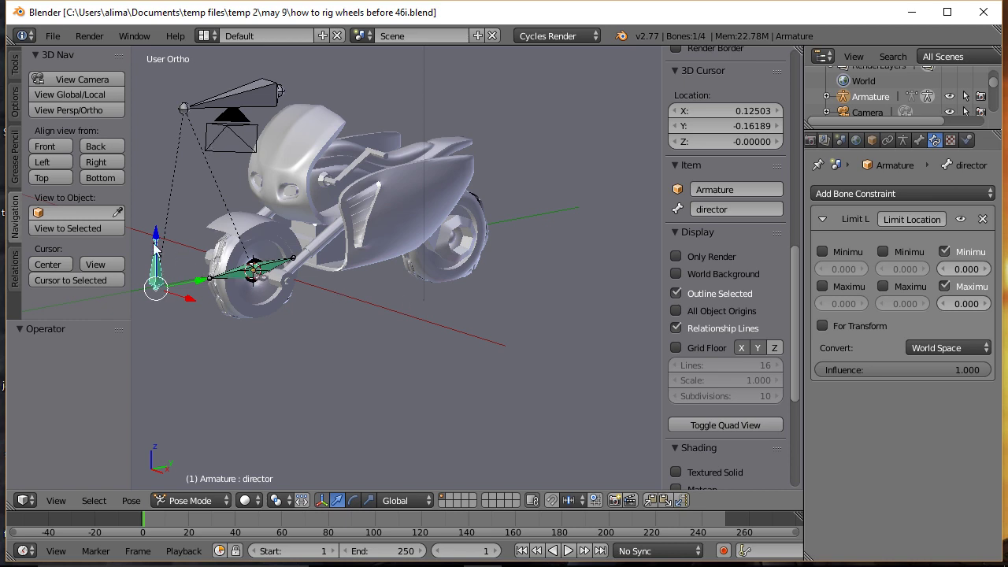
{"action": "left_click", "coordinate": [108, 162]}
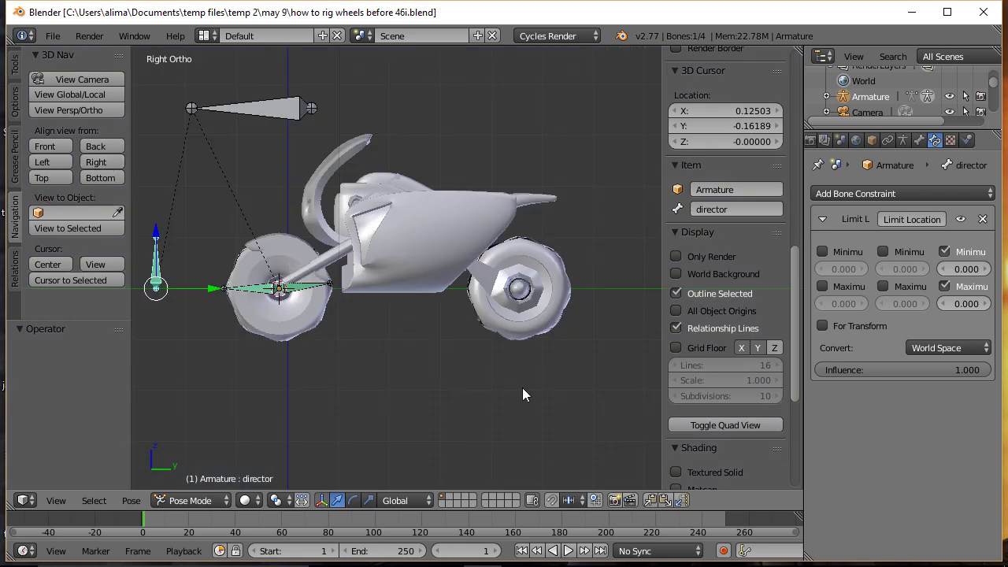
{"action": "key", "text": "a"}
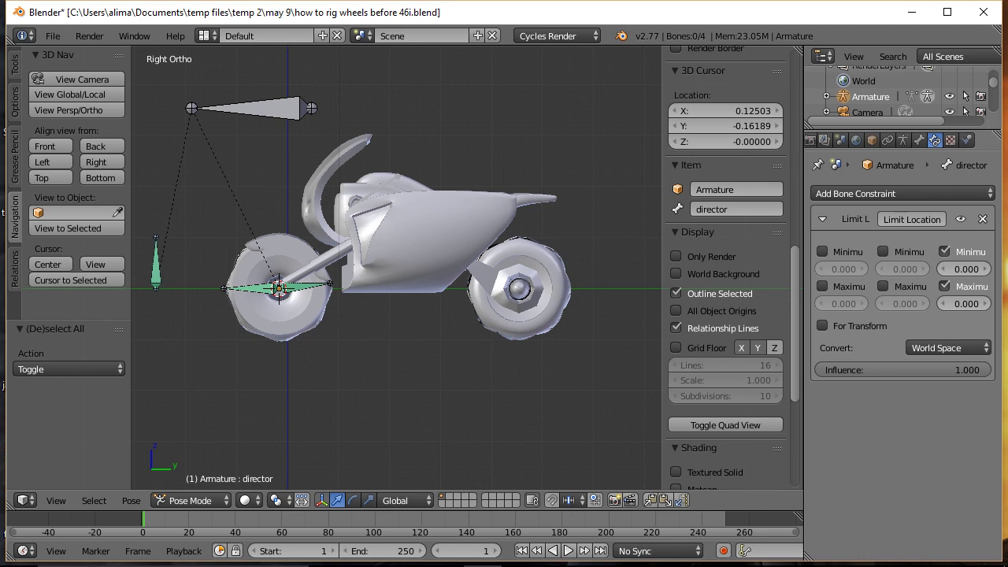
{"action": "key", "text": "ctrl+alt+s"}
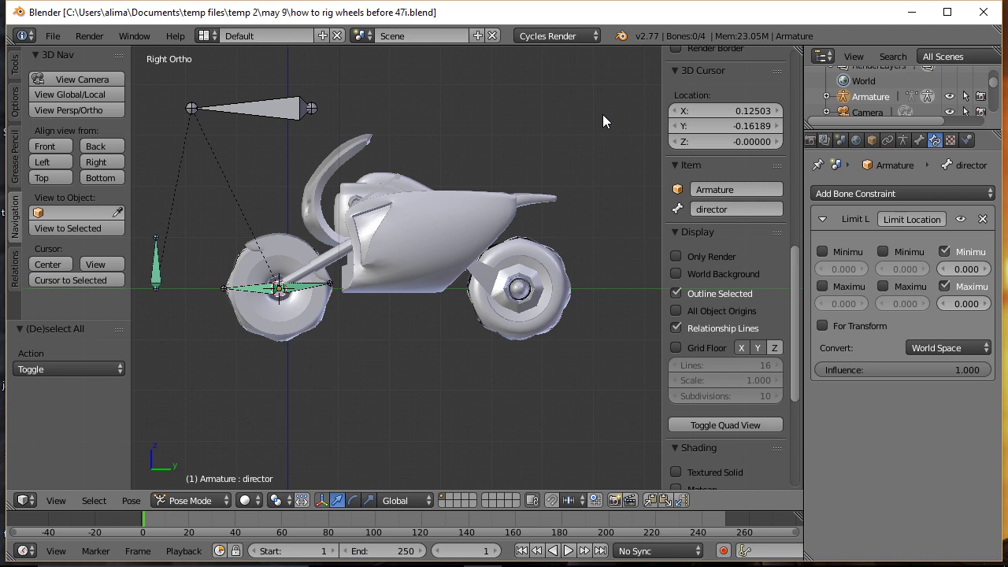
Step: Switch the armature to Edit Mode and save the file as how to rig wheels before 48i.blend
{"action": "left_click", "coordinate": [227, 504]}
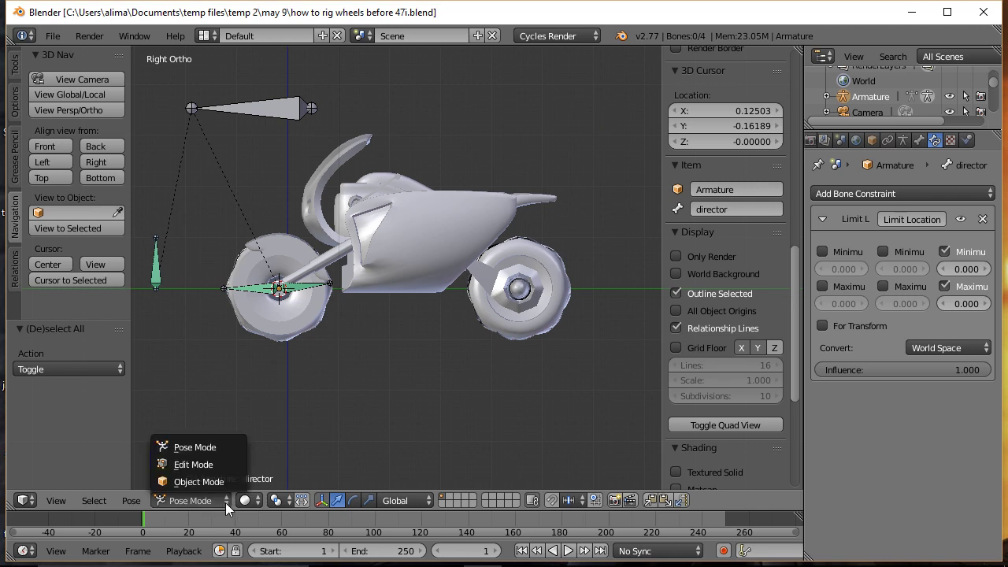
{"action": "left_click", "coordinate": [209, 464]}
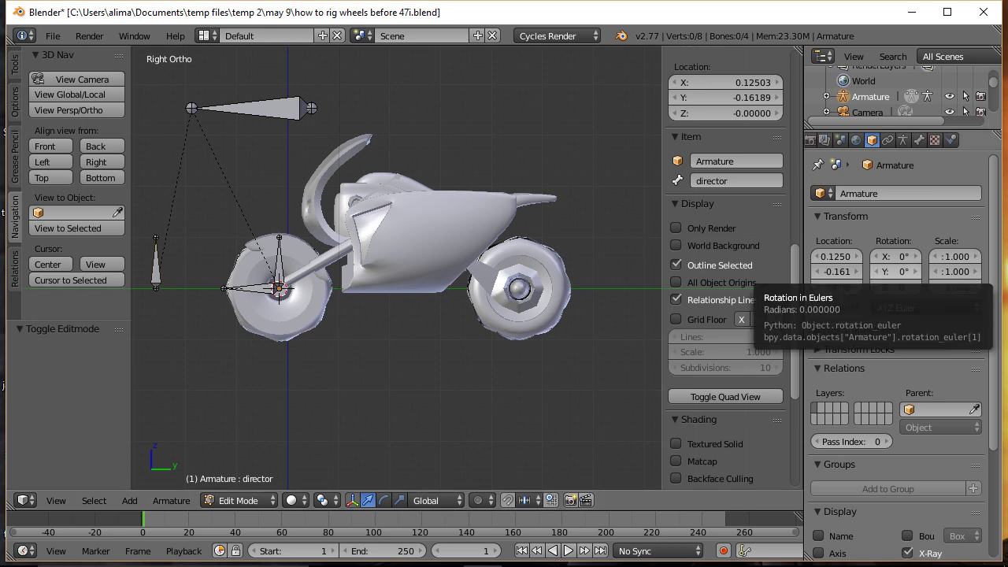
{"action": "key", "text": "ctrl+alt+s"}
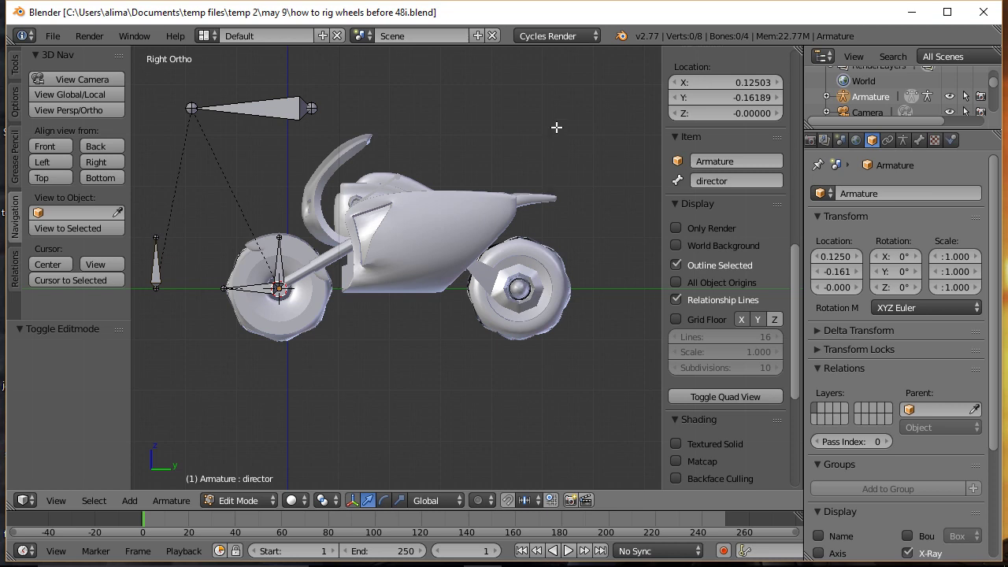
Step: Duplicate all four bones in place and save the file as how to rig wheels before 49i.blend
{"action": "key", "text": "a"}
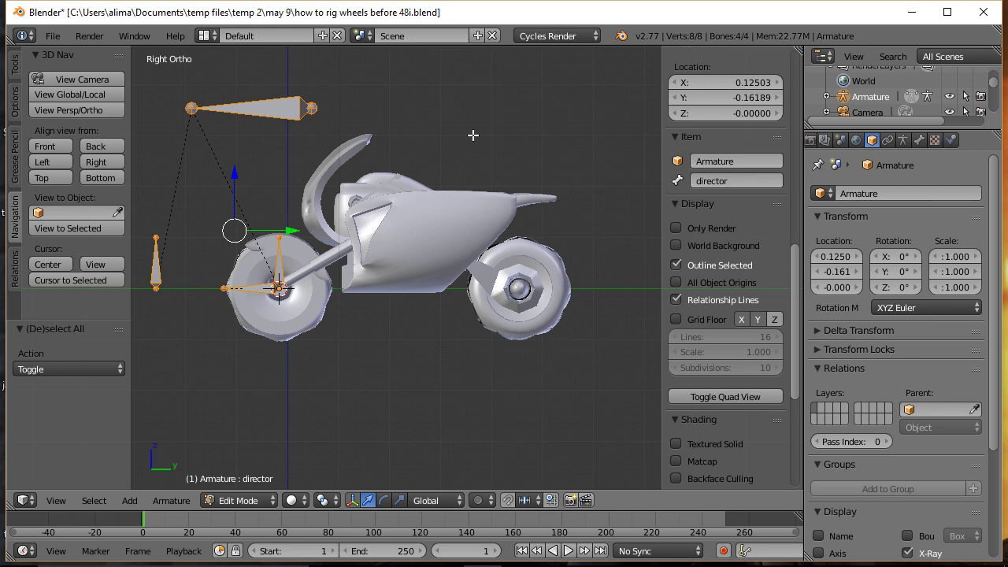
{"action": "key", "text": "shift+d"}
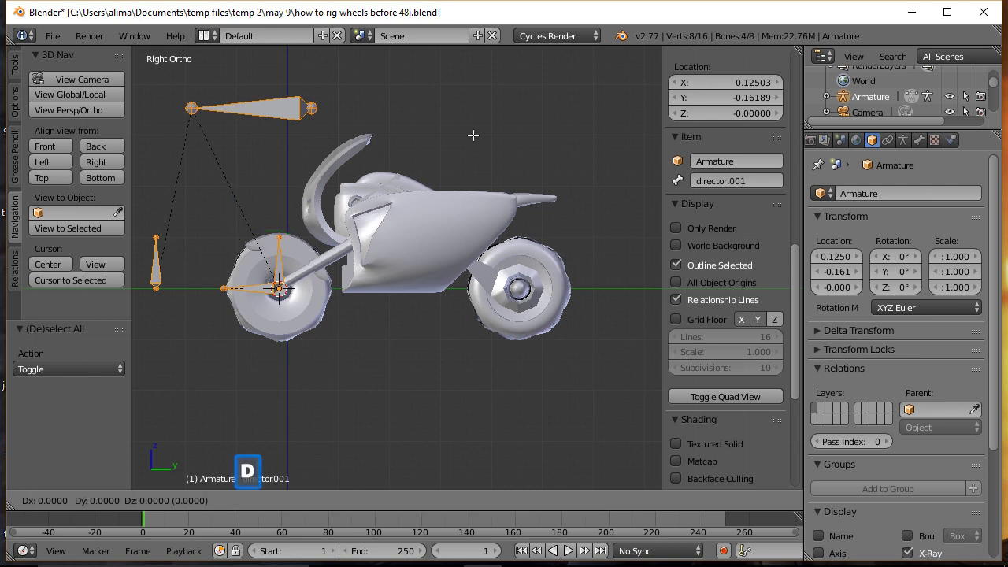
{"action": "right_click", "coordinate": [473, 135]}
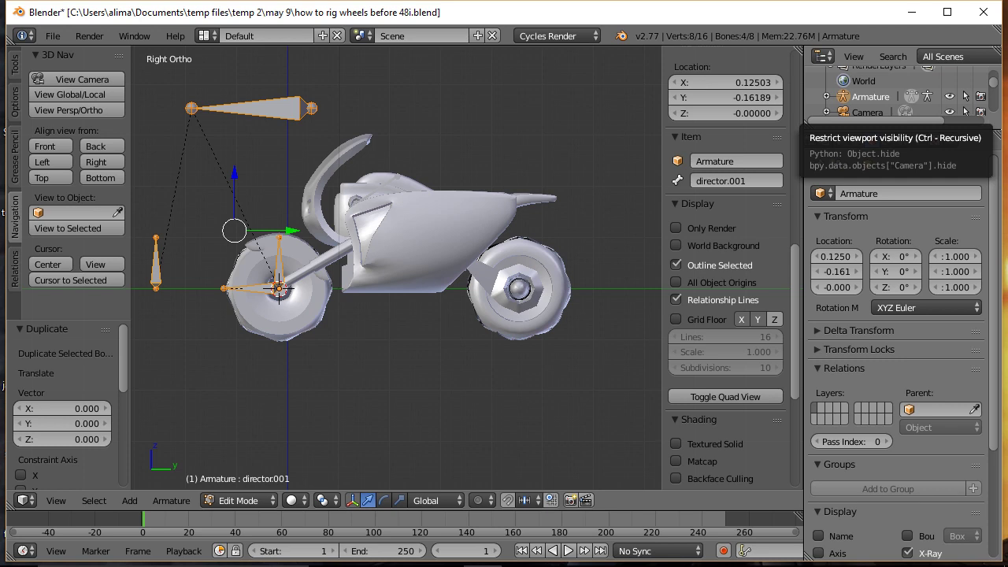
{"action": "key", "text": "ctrl+alt+s"}
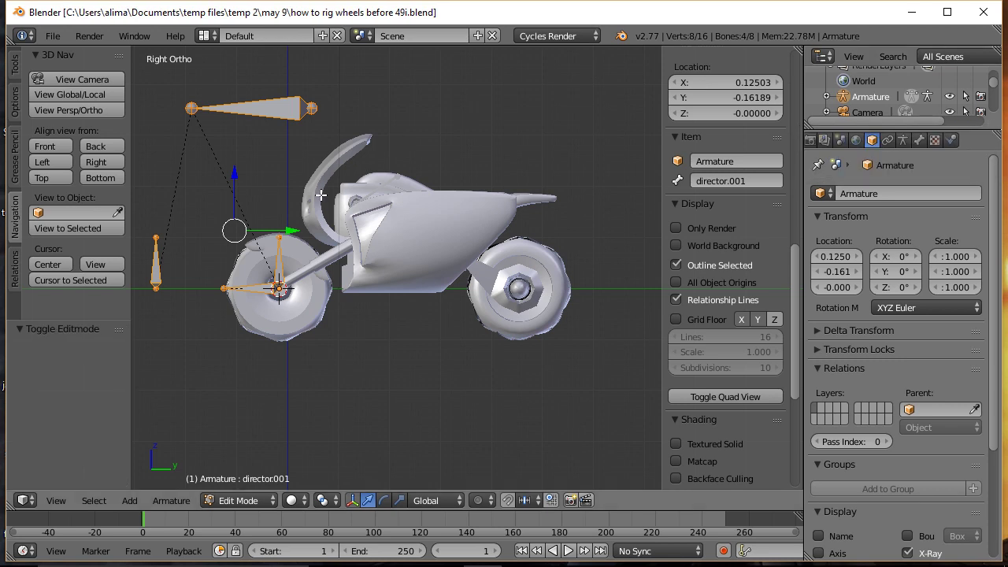
Step: Move the duplicated bones about 4.71 along Y onto the rear wheel and save the file as how to rig wheels before 50i.blend
{"action": "key", "text": "shift+d"}
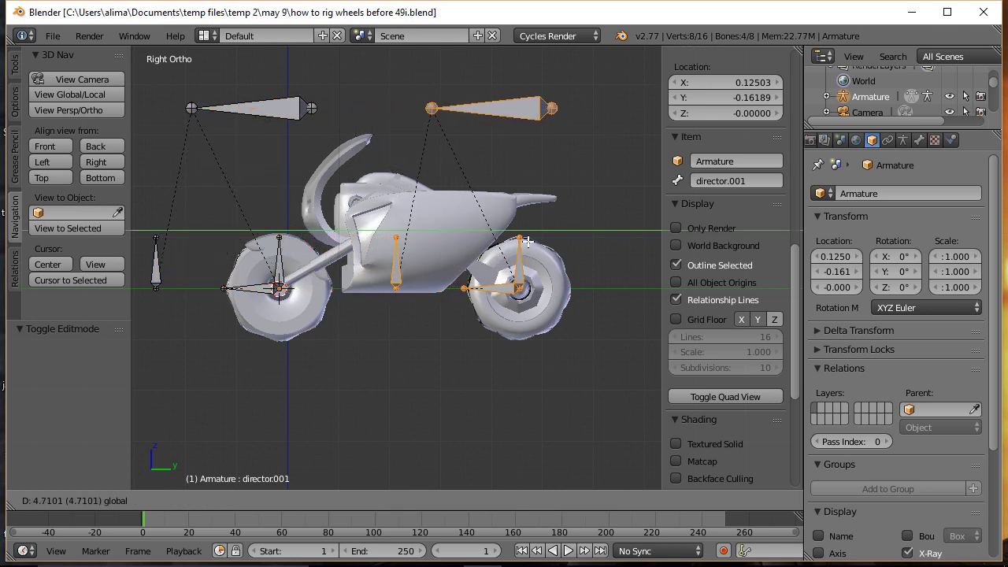
{"action": "left_click", "coordinate": [528, 242]}
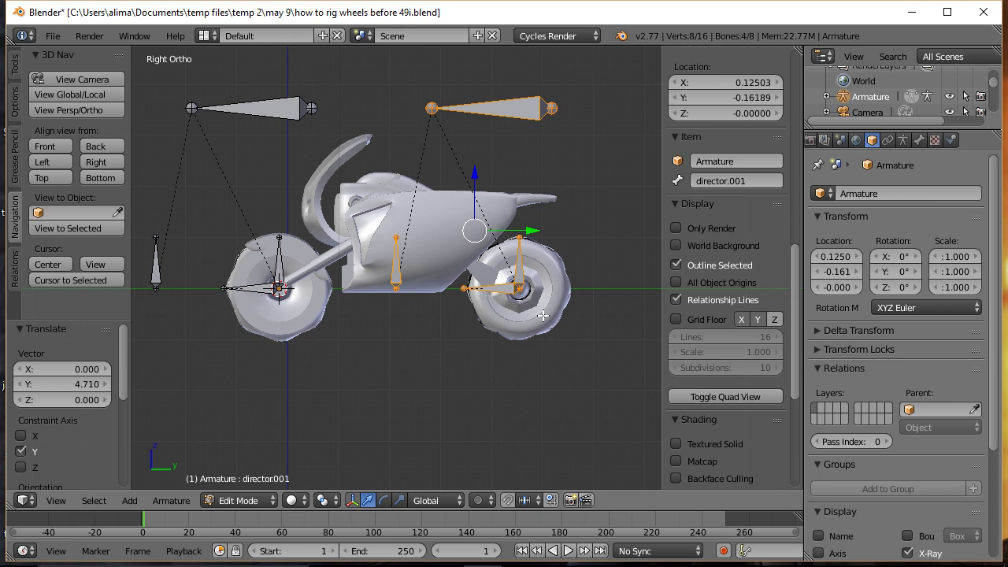
{"action": "key", "text": "ctrl+alt+s"}
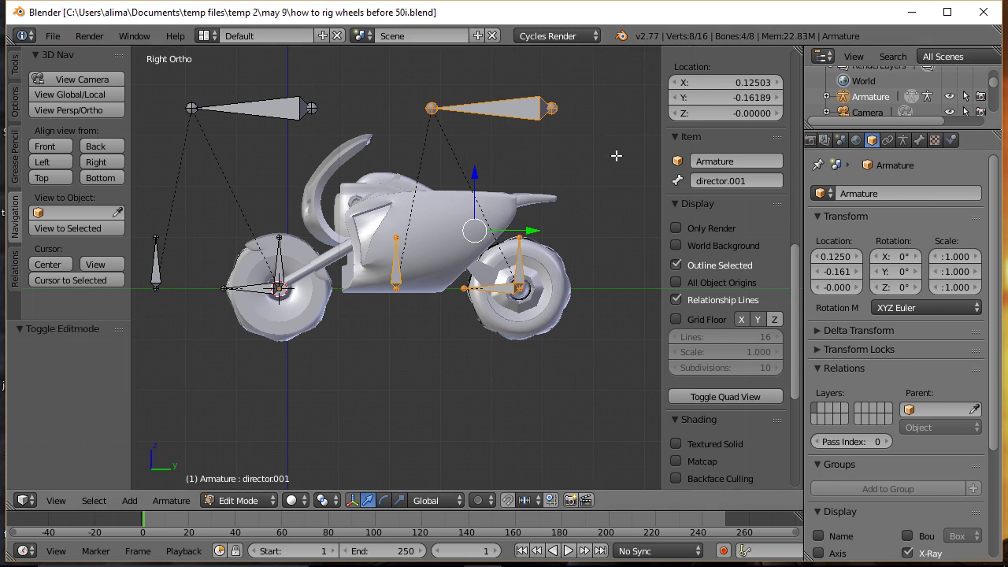
Step: Deselect the bones, return to Object Mode and save the file incrementally up to how to rig wheels before 52i.blend
{"action": "key", "text": "a"}
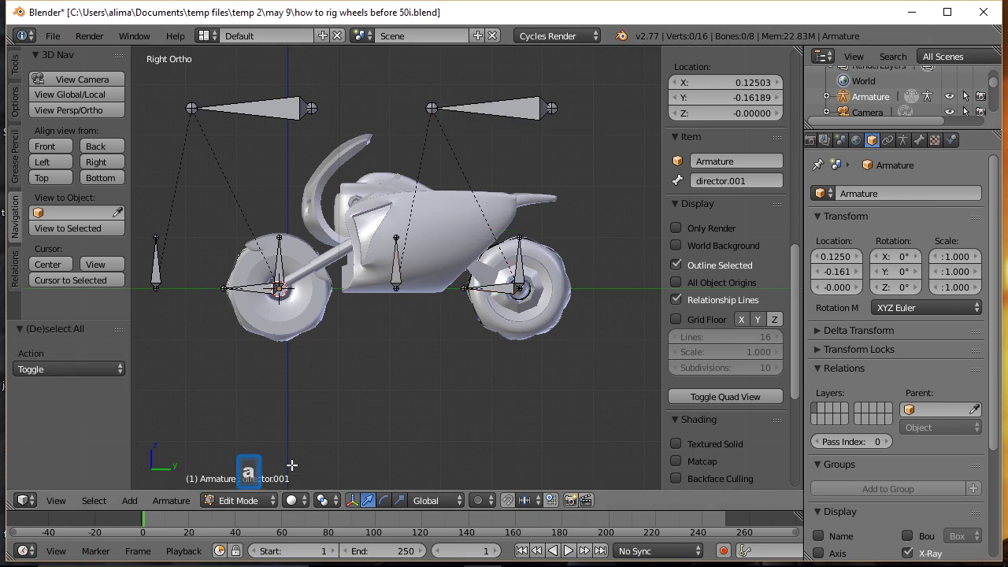
{"action": "left_click", "coordinate": [270, 500]}
{"action": "left_click", "coordinate": [268, 483]}
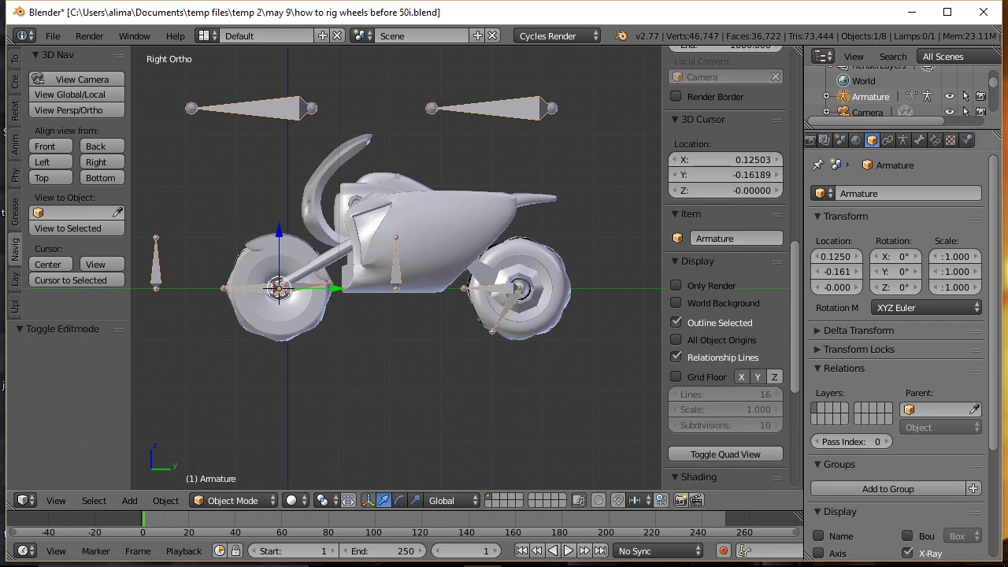
{"action": "key", "text": "ctrl+alt+s"}
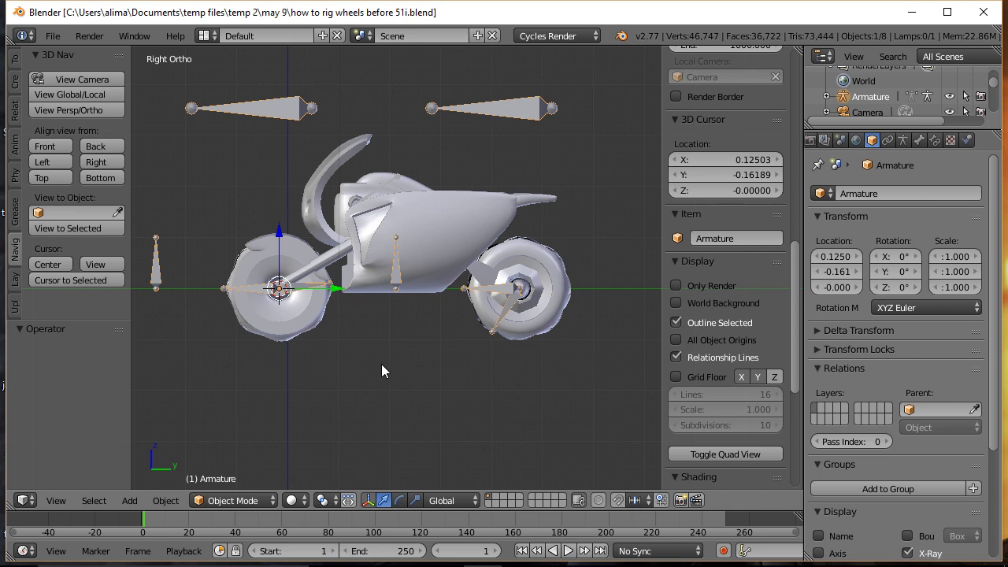
{"action": "key", "text": "ctrl+alt+s"}
Step: Switch the selected armature to Pose Mode and save the file as how to rig wheels before 53i.blend
{"action": "right_click", "coordinate": [305, 331]}
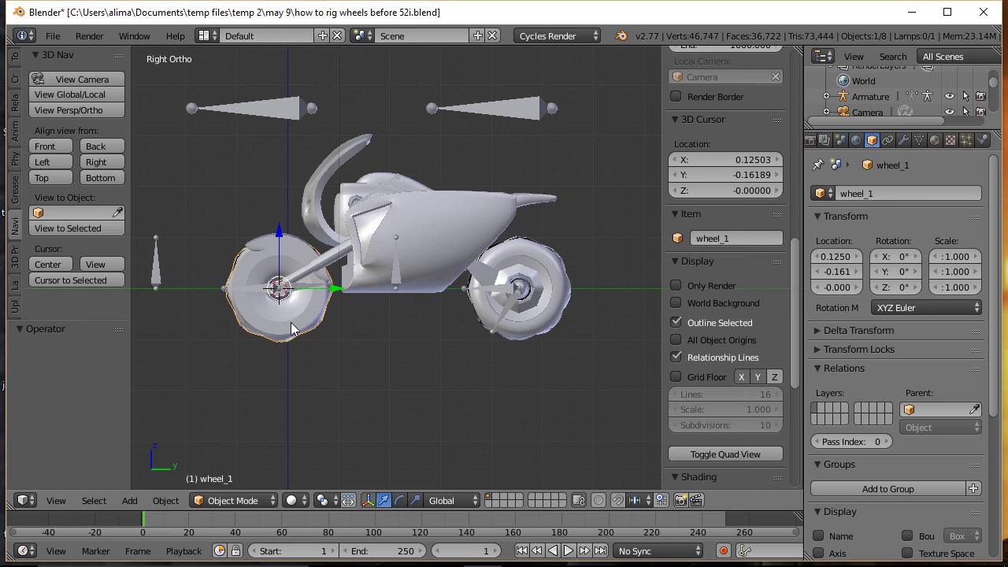
{"action": "right_click", "coordinate": [493, 115]}
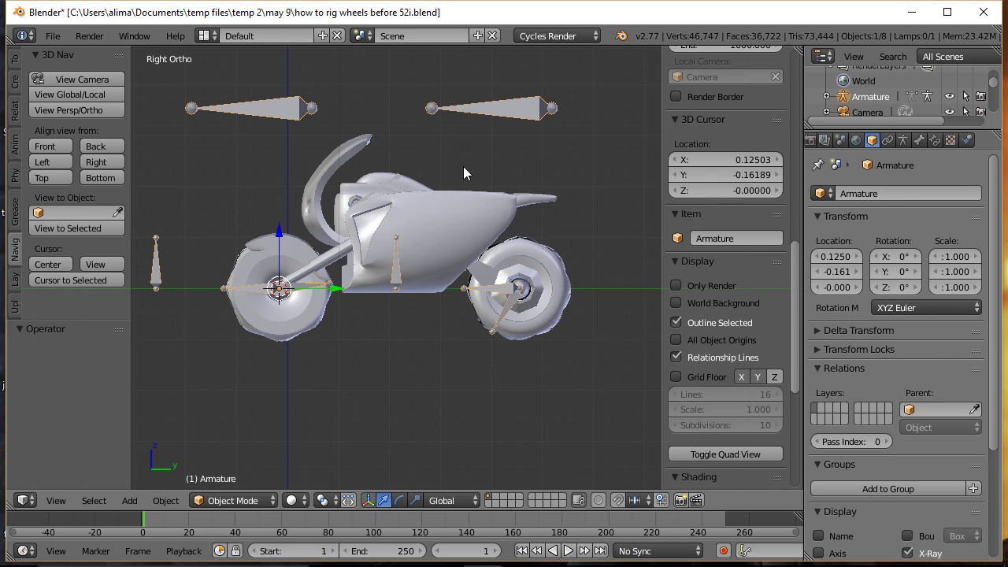
{"action": "left_click", "coordinate": [272, 501]}
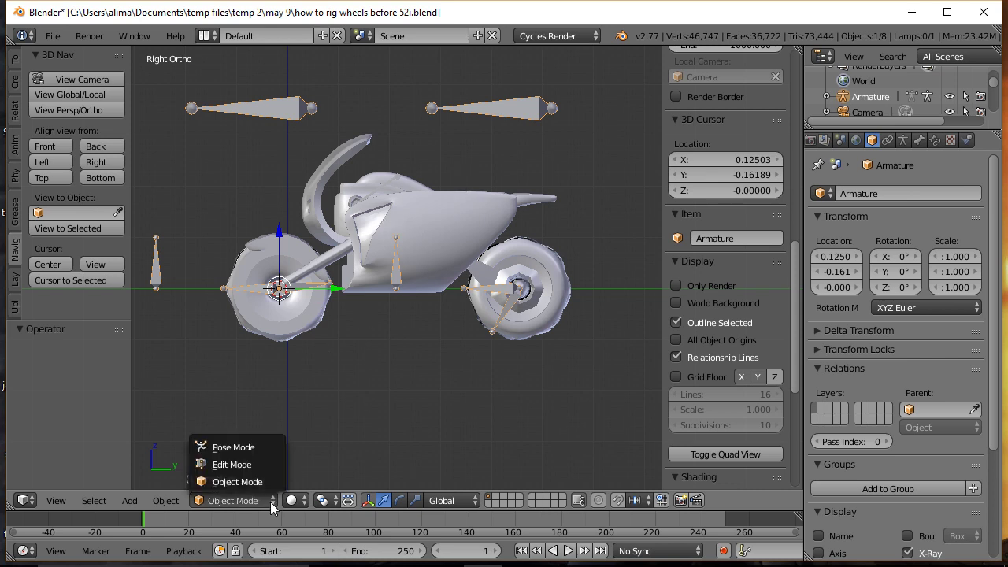
{"action": "left_click", "coordinate": [255, 447]}
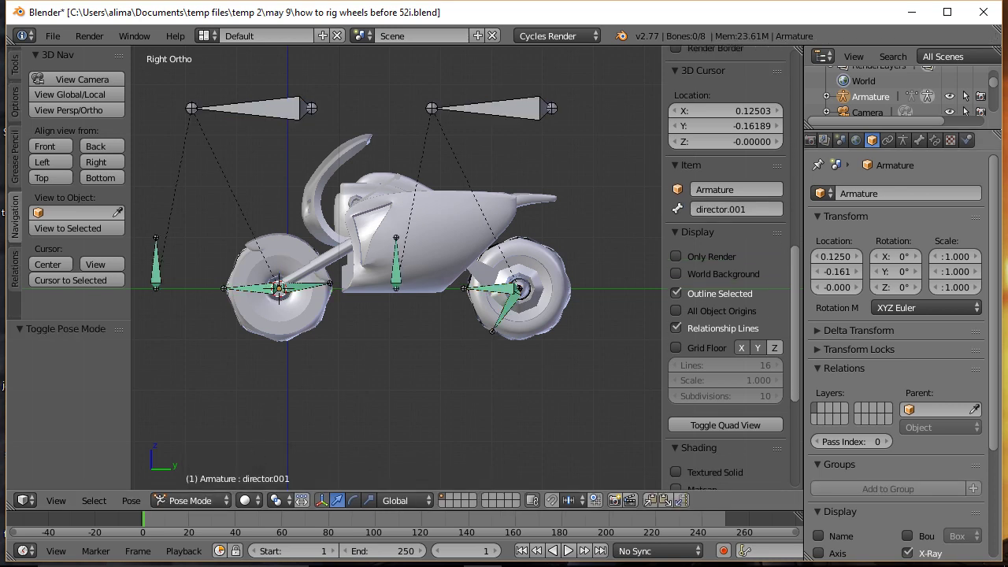
{"action": "key", "text": "ctrl+alt+s"}
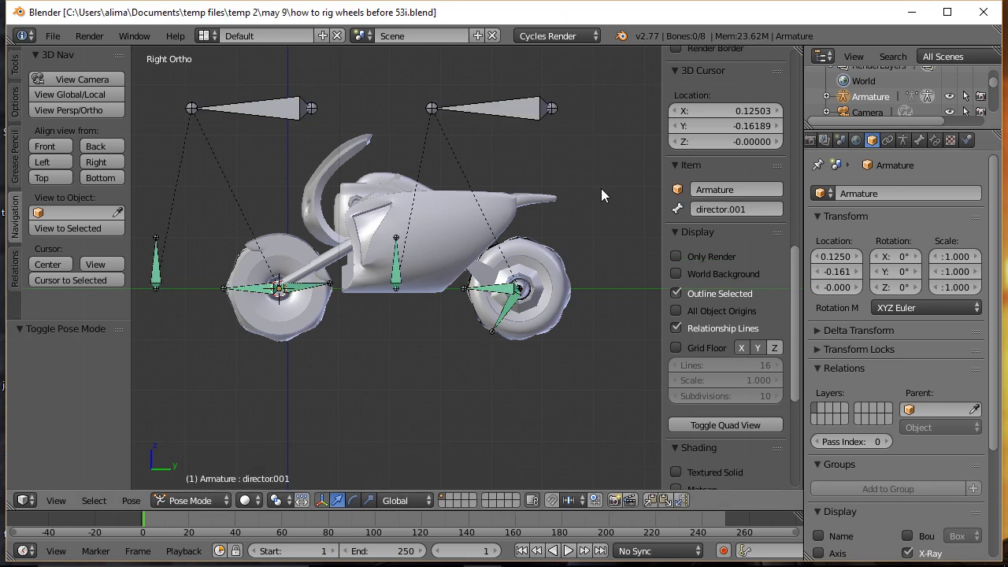
Step: Select the front wheel, save the file as how to rig wheels before 54i.blend and hide the 3D manipulator
{"action": "right_click", "coordinate": [307, 289]}
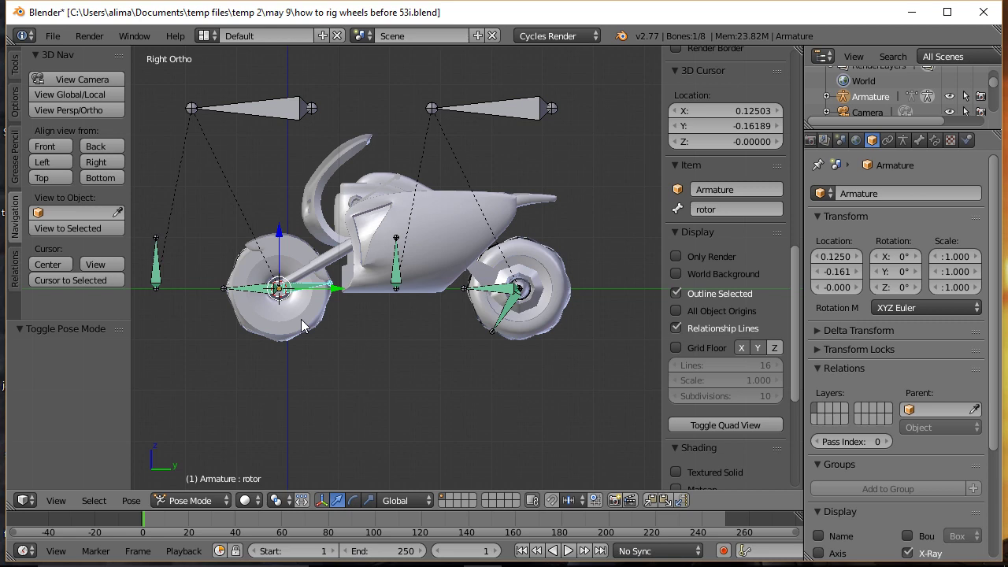
{"action": "right_click", "coordinate": [301, 319]}
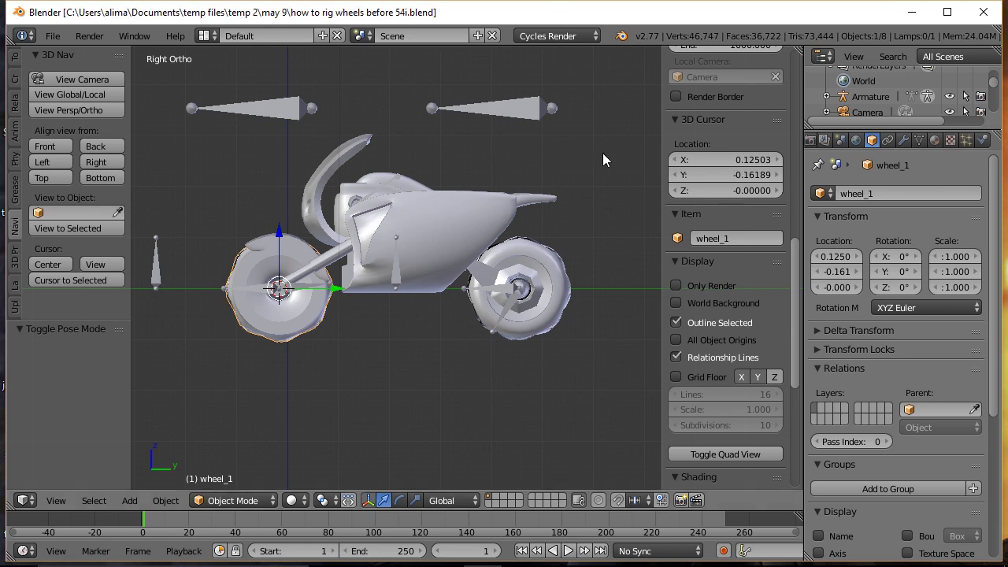
{"action": "left_click", "coordinate": [368, 500]}
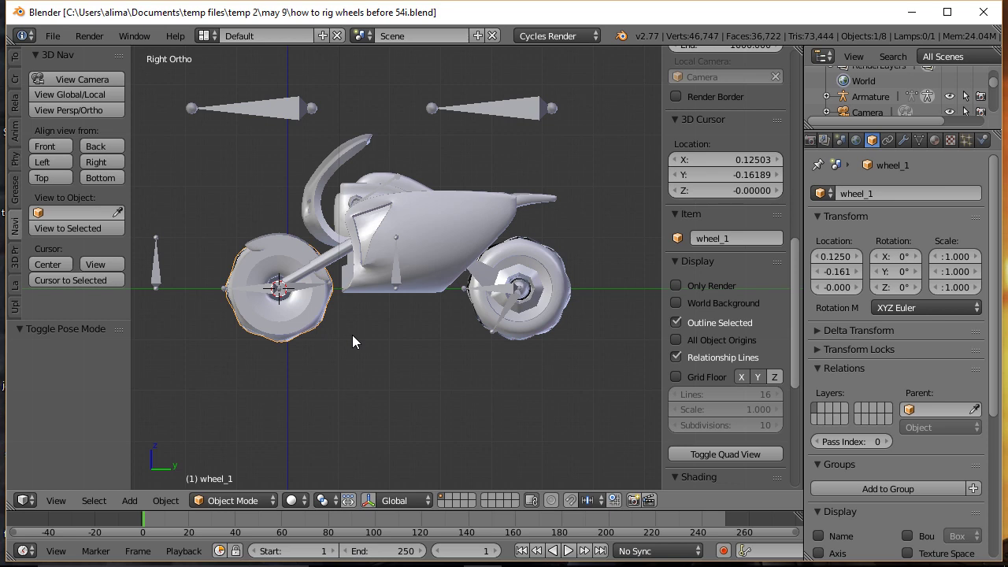
Step: Parent the front wheel wheel_1 to the rotor bone with the Bone option and save as how to rig wheels before 56i.blend
{"action": "right_click", "coordinate": [308, 283]}
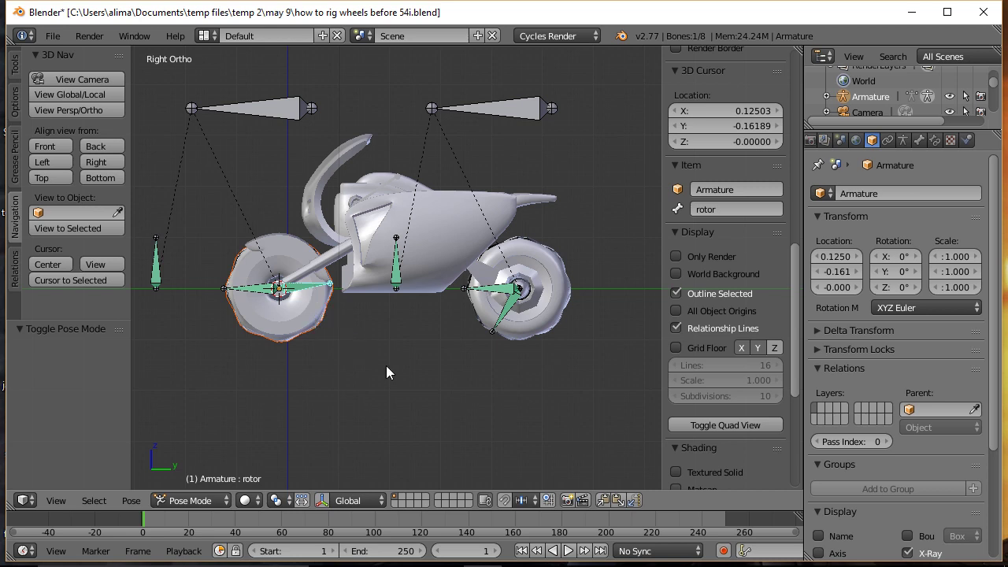
{"action": "key", "text": "ctrl"}
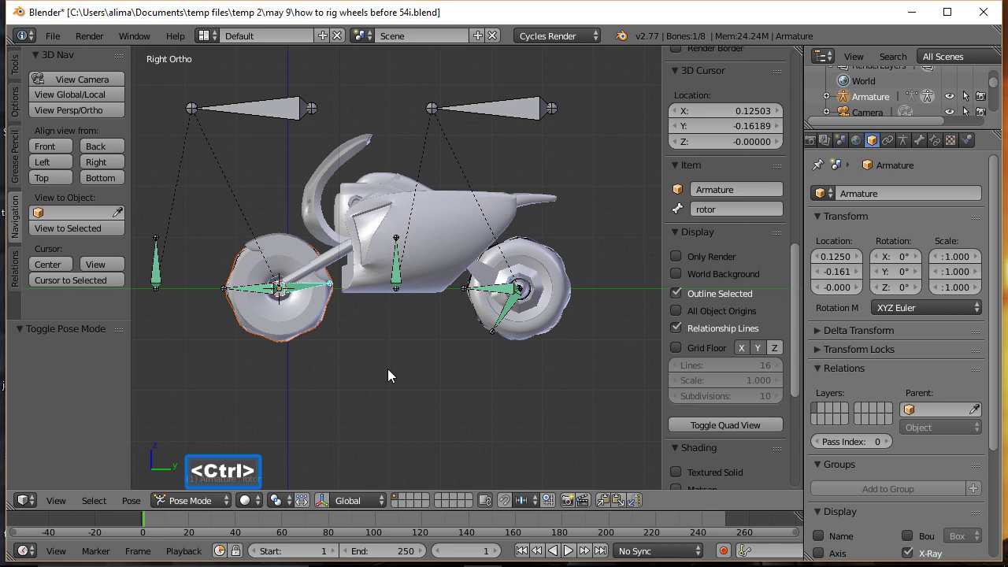
{"action": "key", "text": "ctrl+p"}
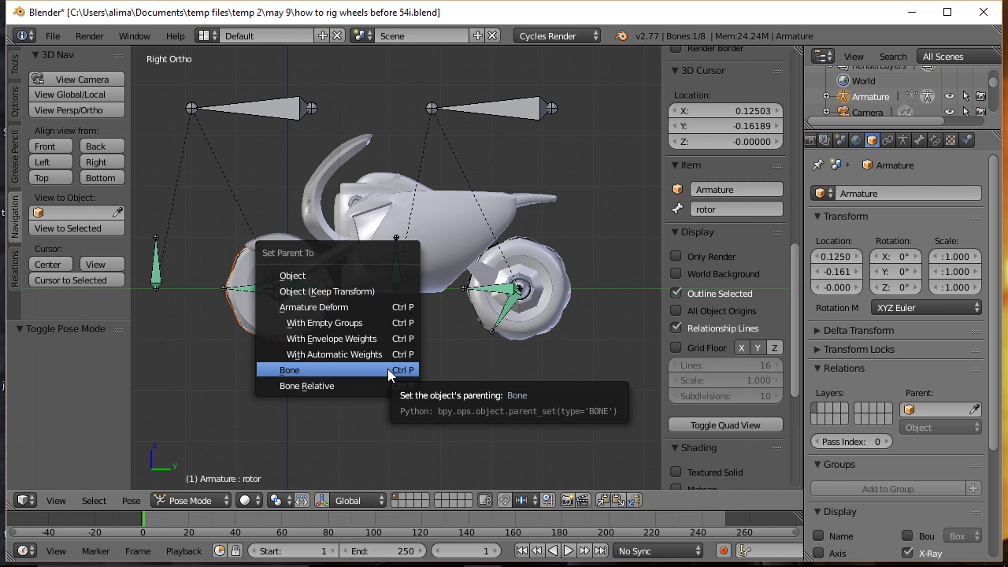
{"action": "left_click", "coordinate": [380, 369]}
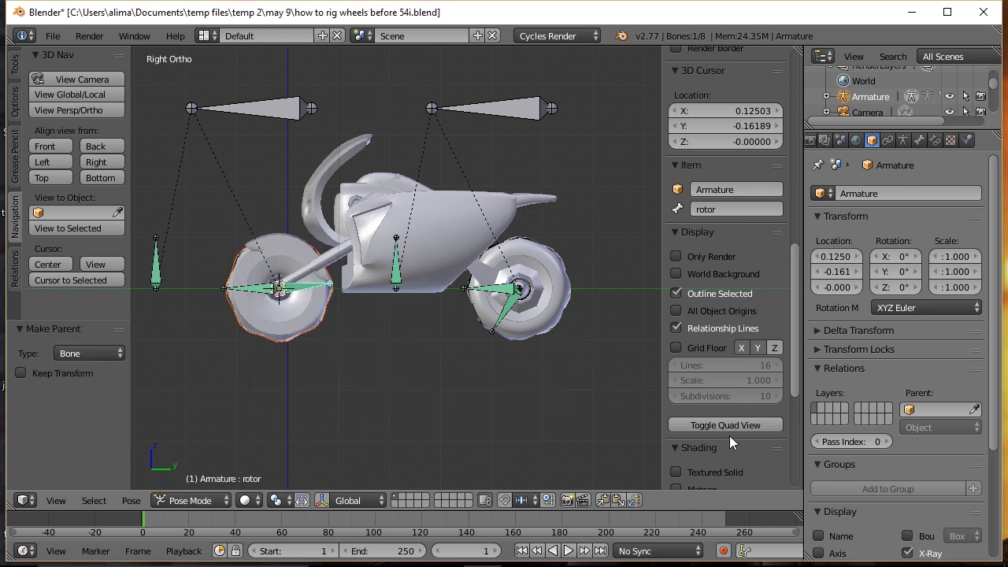
{"action": "key", "text": "ctrl+alt+s"}
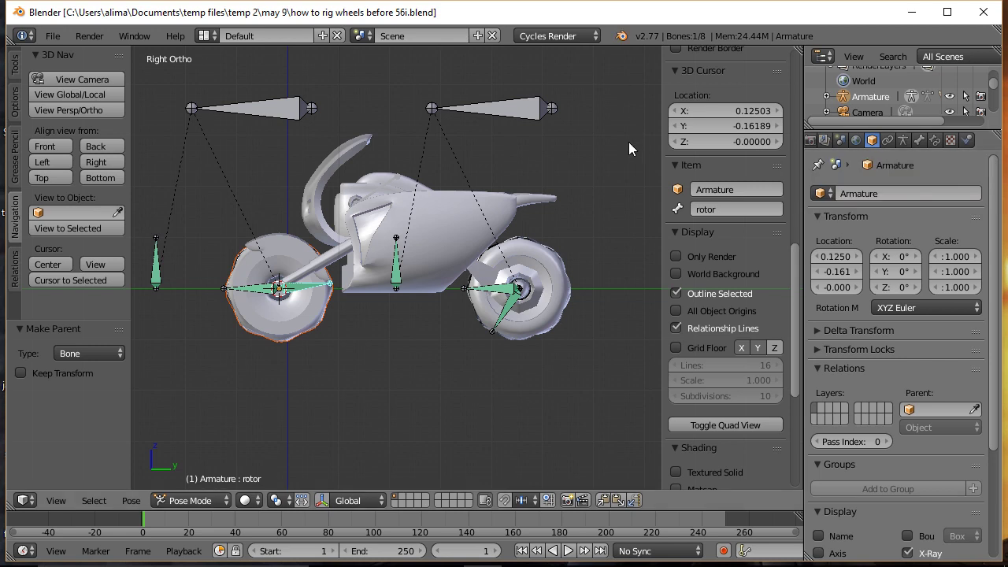
Step: Parent the rear wheel wheel_2 to the rotor.001 bone with the Bone option and save as how to rig wheels before 57i.blend
{"action": "key", "text": "a"}
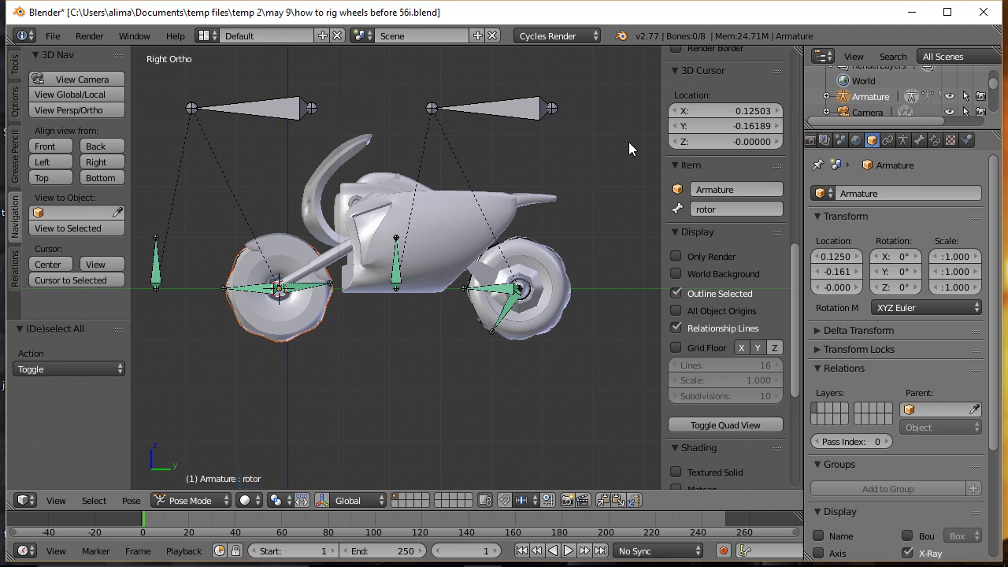
{"action": "right_click", "coordinate": [510, 314]}
{"action": "key", "text": "ctrl+Tab"}
{"action": "right_click", "coordinate": [544, 314]}
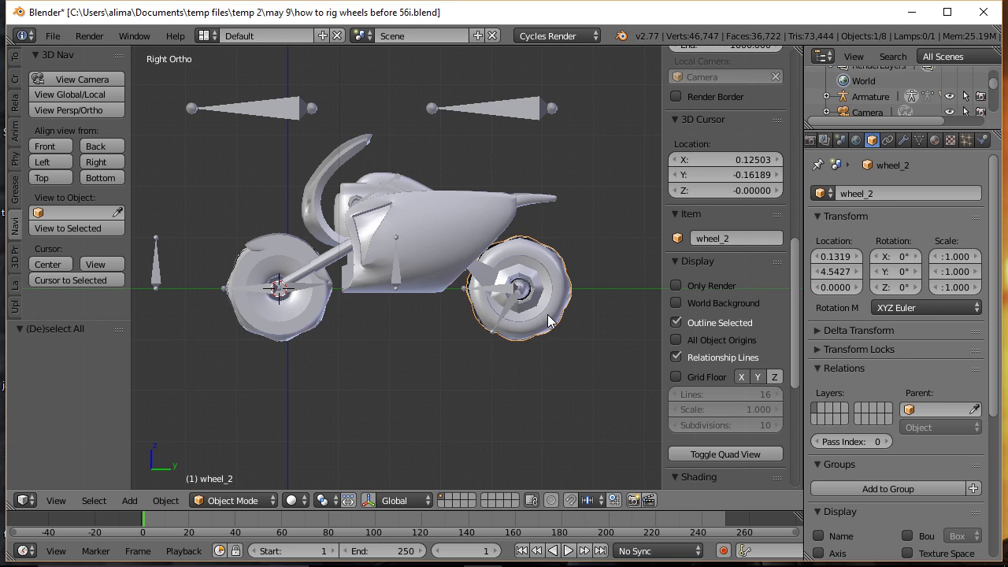
{"action": "right_click", "coordinate": [508, 315], "text": "shift"}
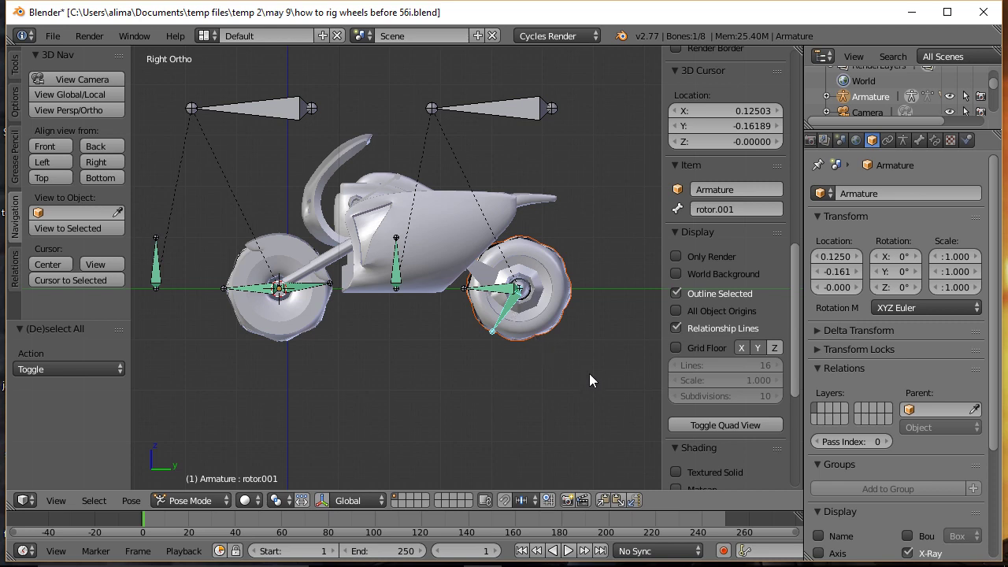
{"action": "key", "text": "ctrl"}
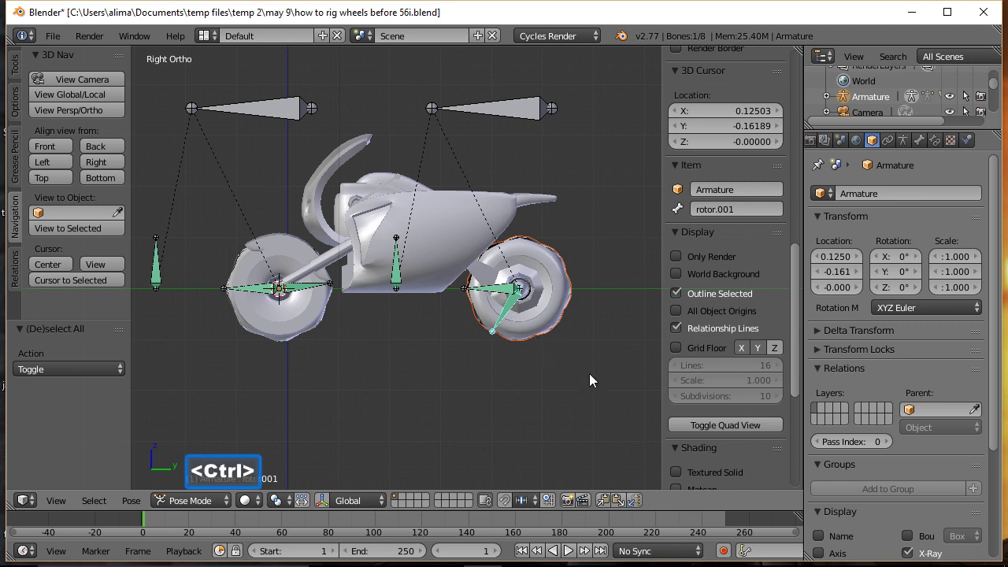
{"action": "key", "text": "ctrl+p"}
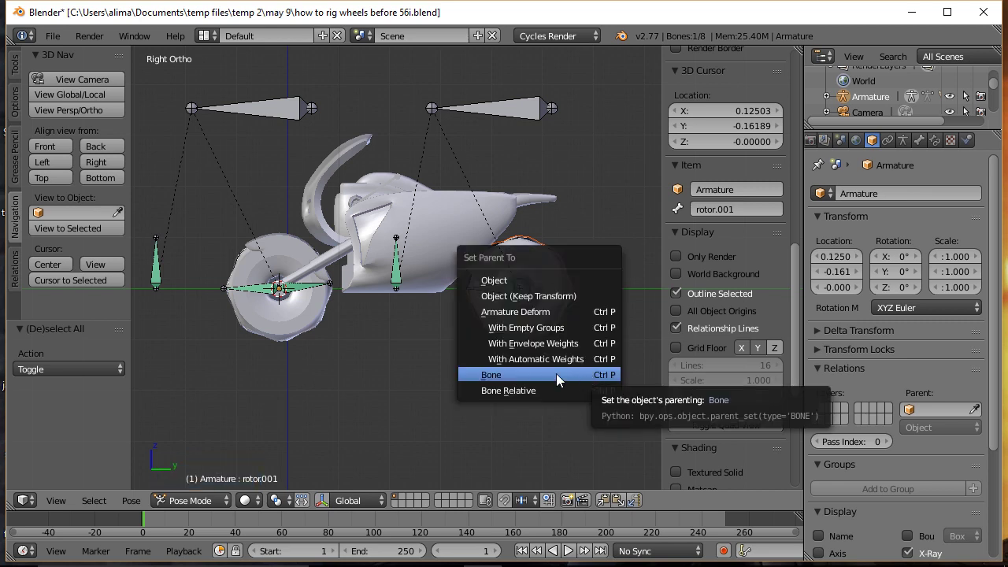
{"action": "left_click", "coordinate": [556, 375]}
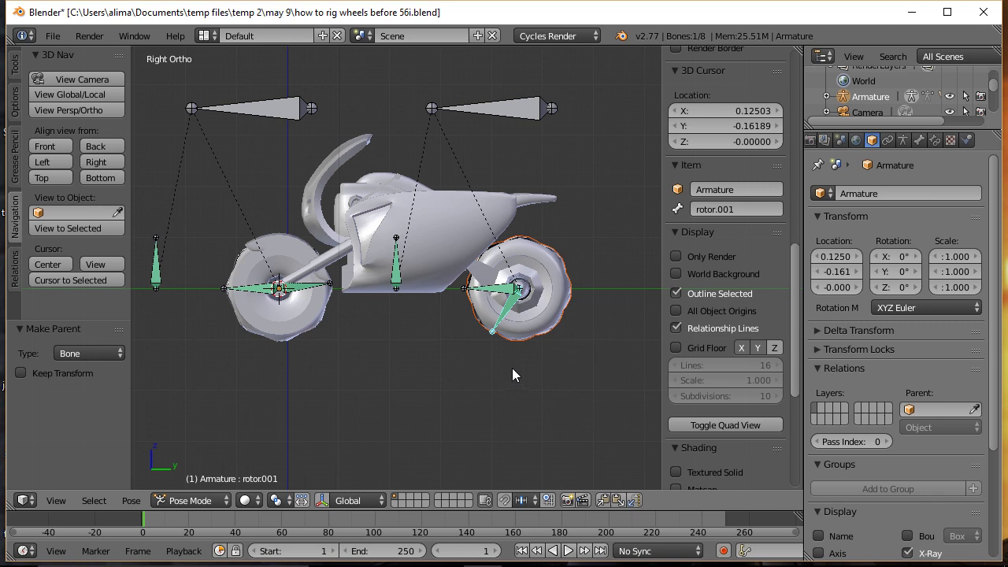
{"action": "key", "text": "ctrl+alt+s"}
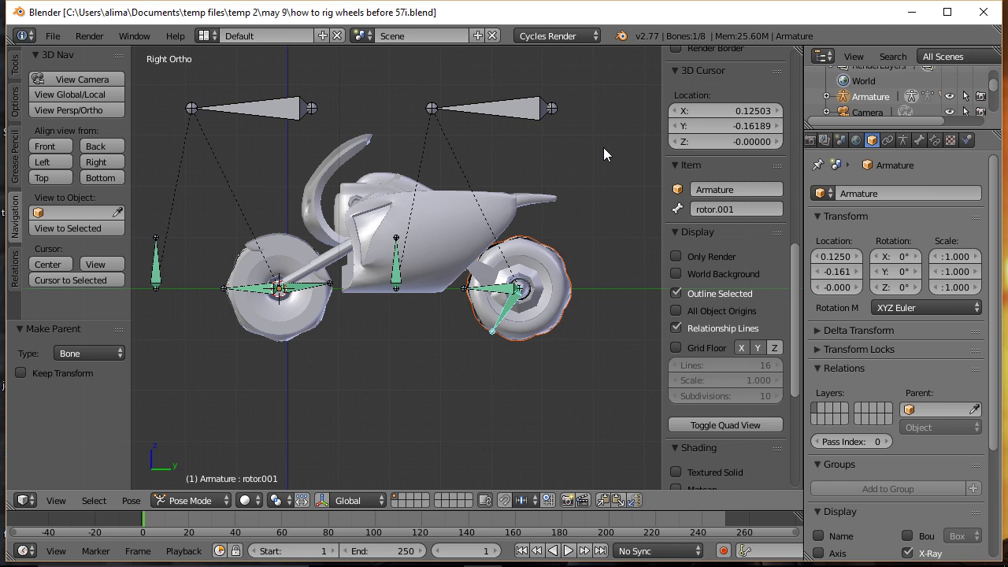
Step: In the armature's Edit Mode, snap the 3D cursor midway between the header and header.001 bones and save as how to rig wheels before 58i.blend
{"action": "key", "text": "ctrl"}
{"action": "middle_click_drag", "start_coordinate": [603, 147], "coordinate": [617, 188], "text": "ctrl"}
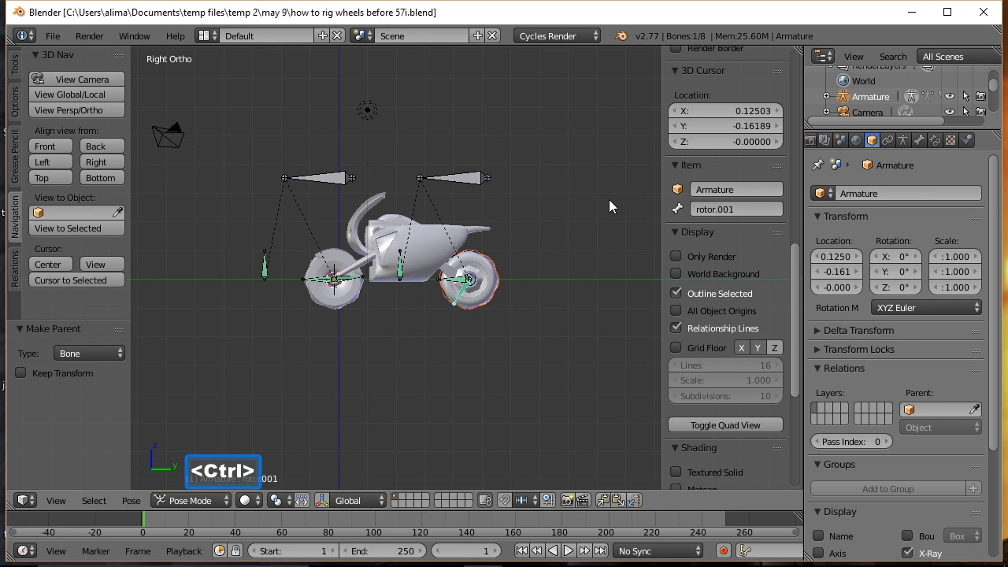
{"action": "left_click", "coordinate": [226, 500]}
{"action": "left_click", "coordinate": [211, 464]}
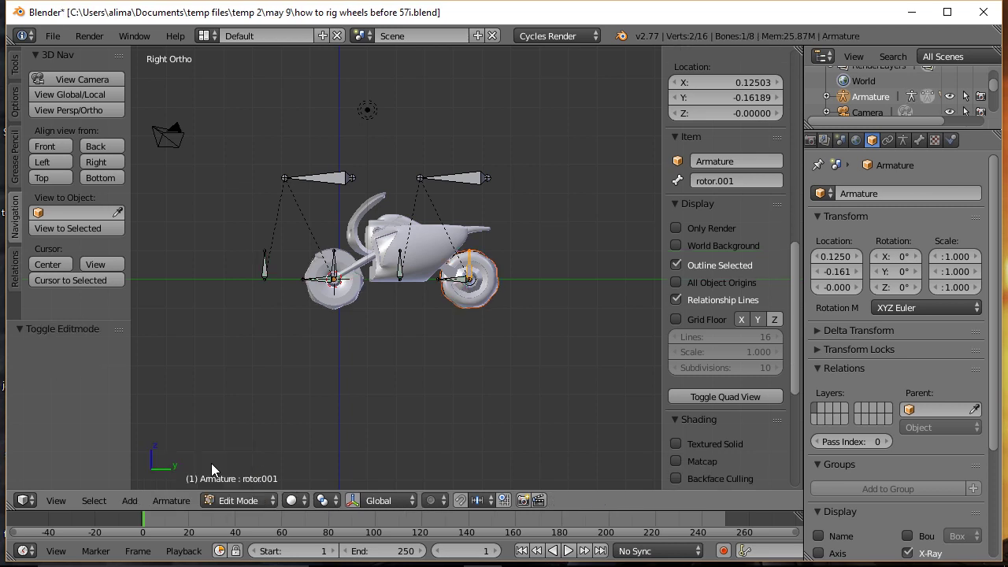
{"action": "key", "text": "a"}
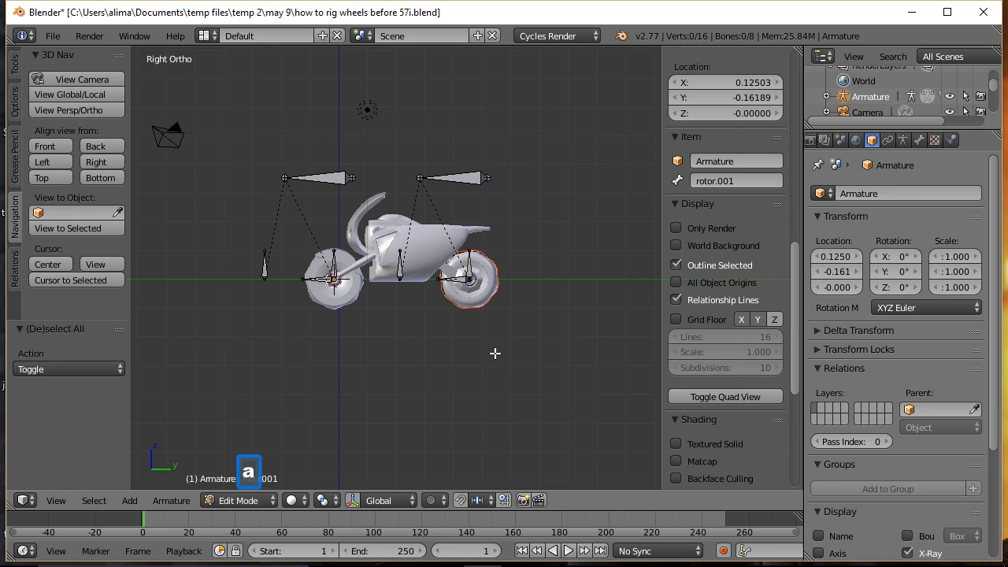
{"action": "right_click", "coordinate": [323, 175]}
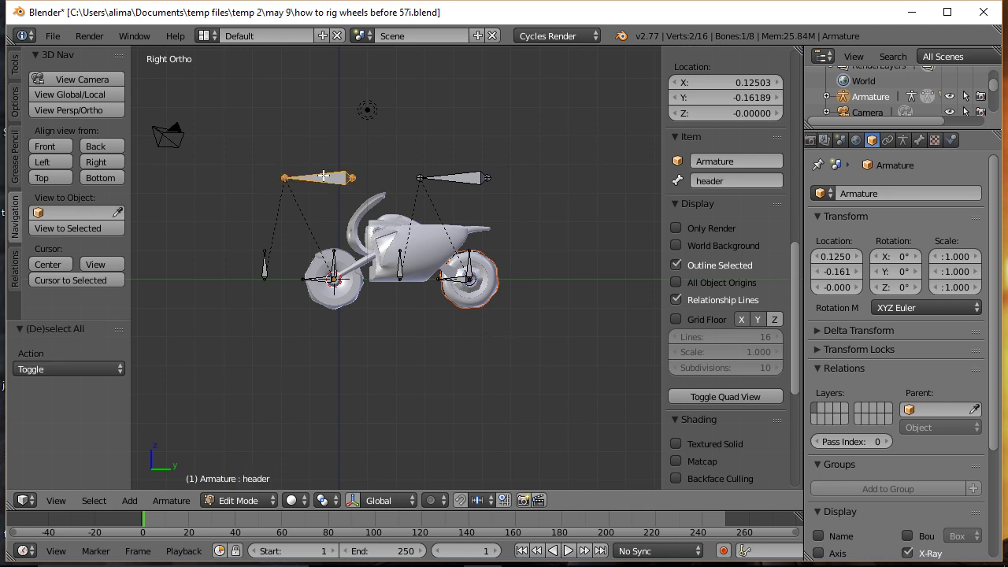
{"action": "right_click", "coordinate": [465, 178], "text": "shift"}
{"action": "key", "text": "shift+s"}
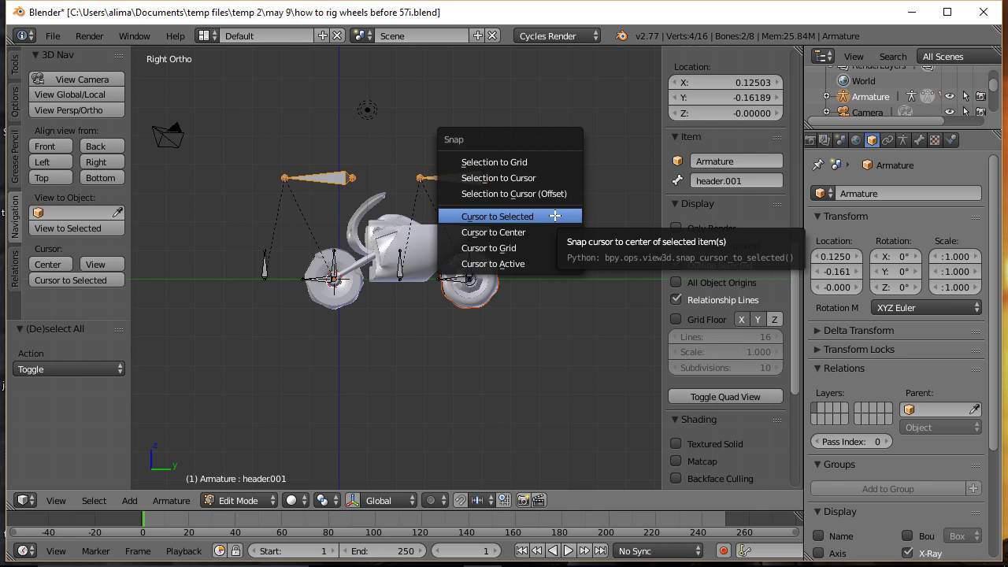
{"action": "left_click", "coordinate": [555, 216]}
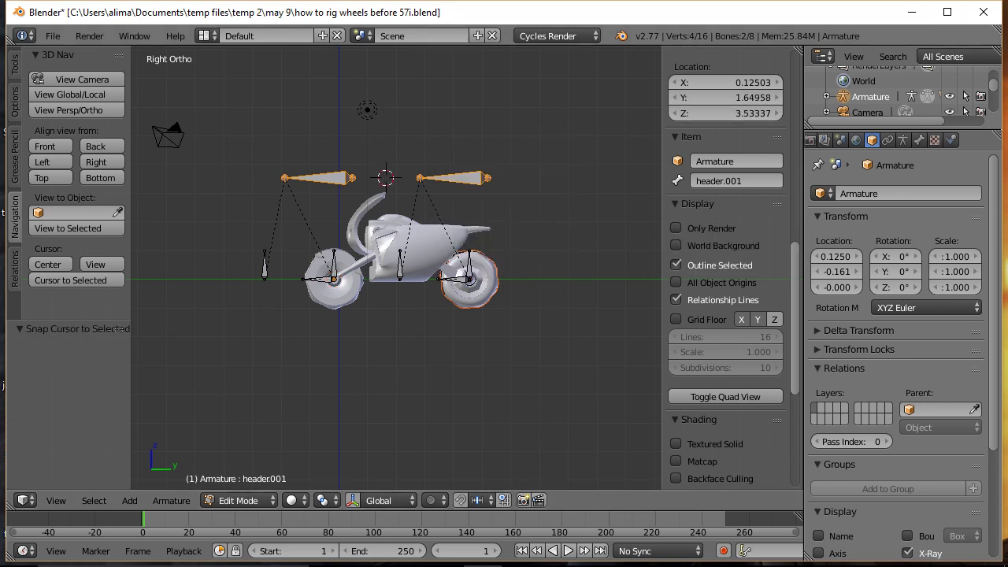
{"action": "key", "text": "ctrl+alt+s"}
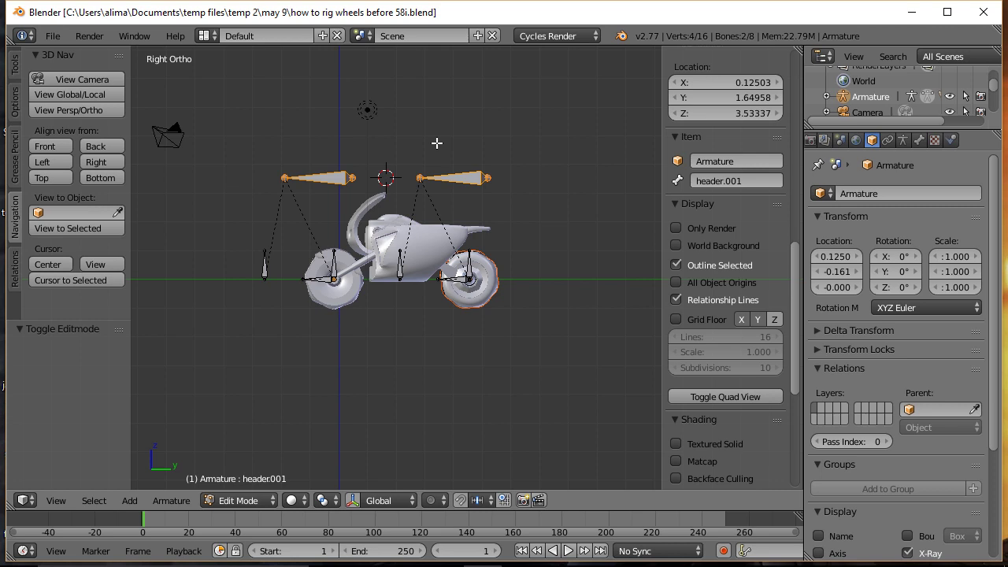
Step: Add a bone at the 3D cursor and lay it flat by snapping its tip to the cursor and moving the tip -0.494 along Y
{"action": "key", "text": "shift+a"}
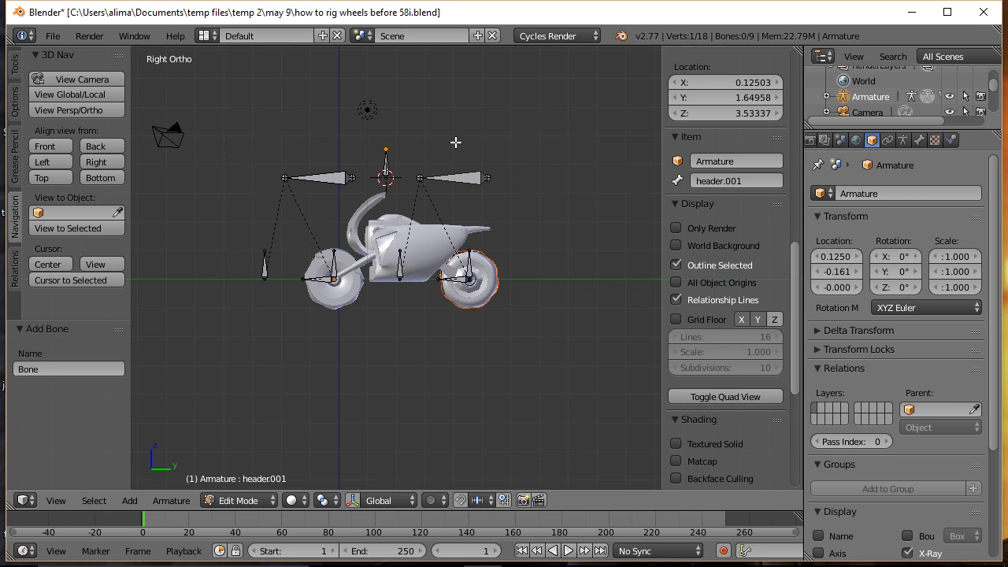
{"action": "key", "text": "shift+s"}
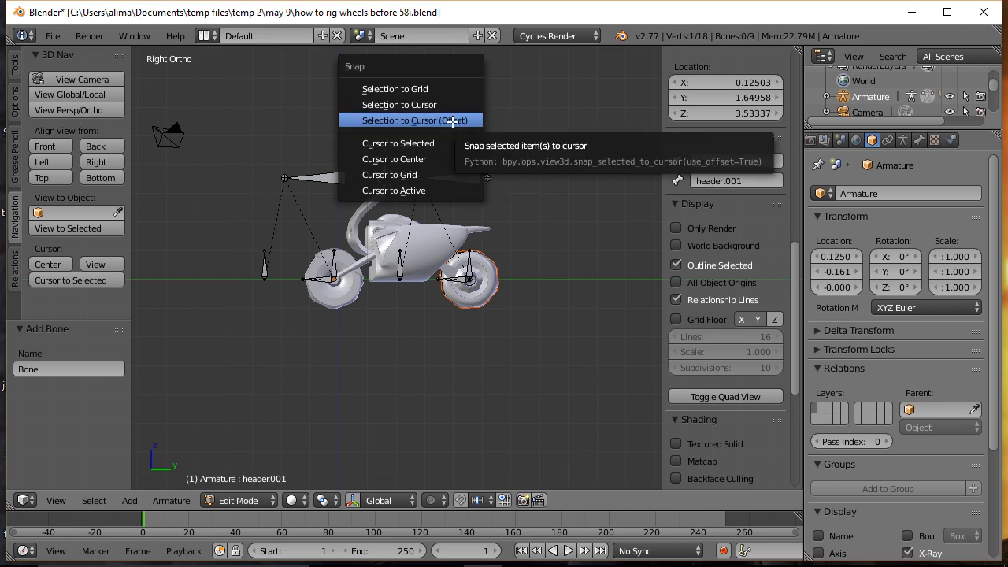
{"action": "left_click", "coordinate": [453, 120]}
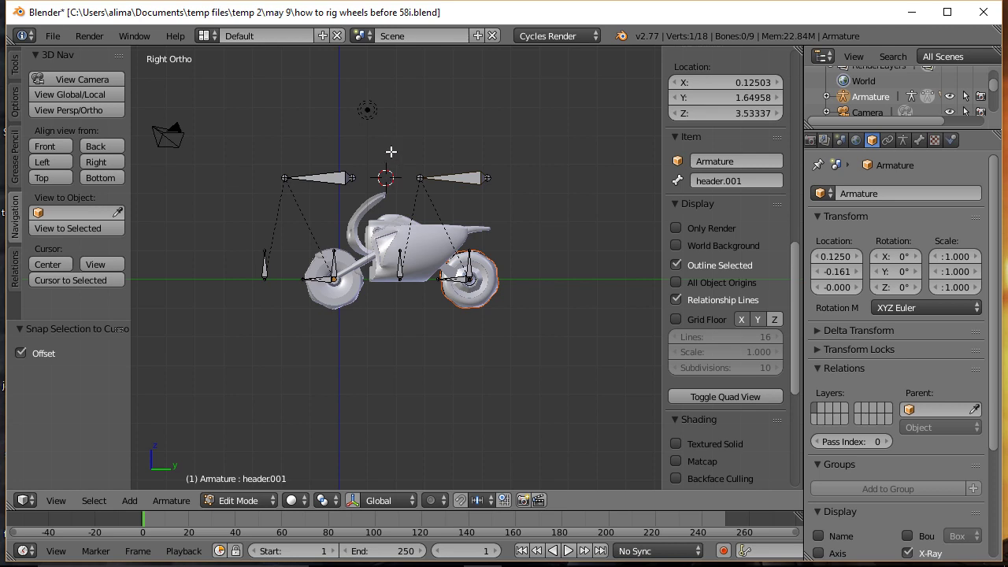
{"action": "left_click", "coordinate": [352, 500]}
{"action": "left_click_drag", "start_coordinate": [443, 179], "coordinate": [430, 183]}
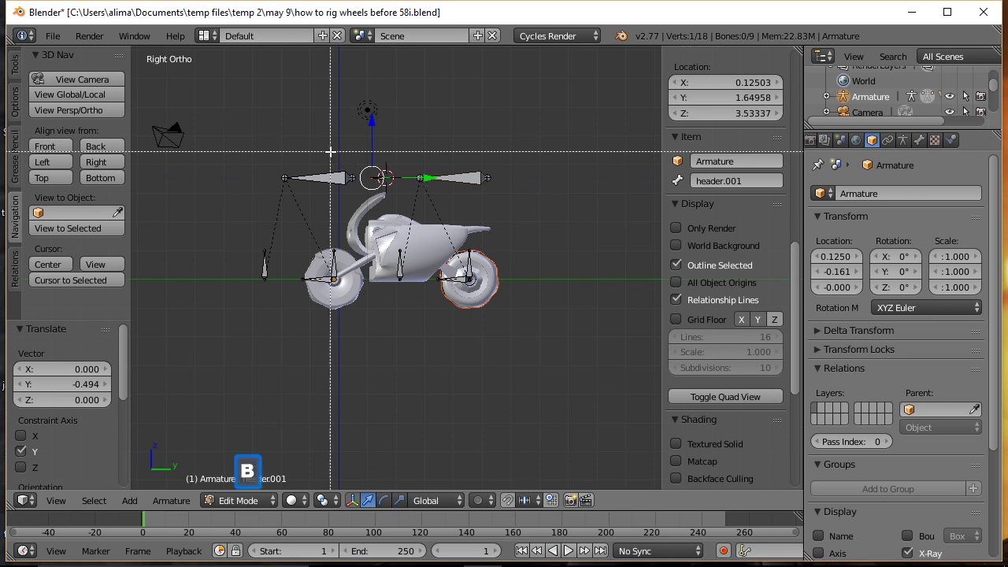
{"action": "scroll", "coordinate": [362, 163], "scroll_direction": "up", "scroll_amount": 6}
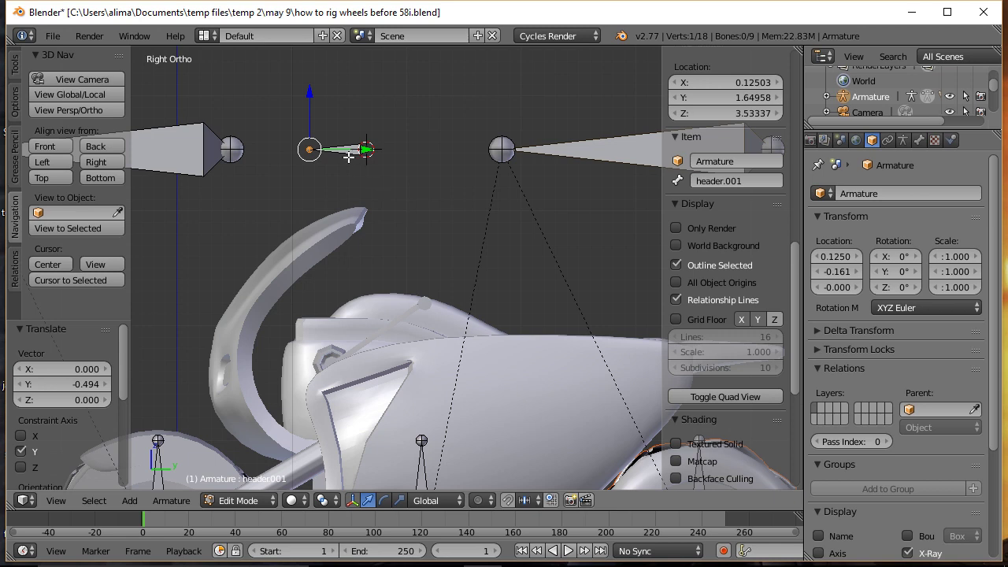
{"action": "left_click", "coordinate": [354, 502]}
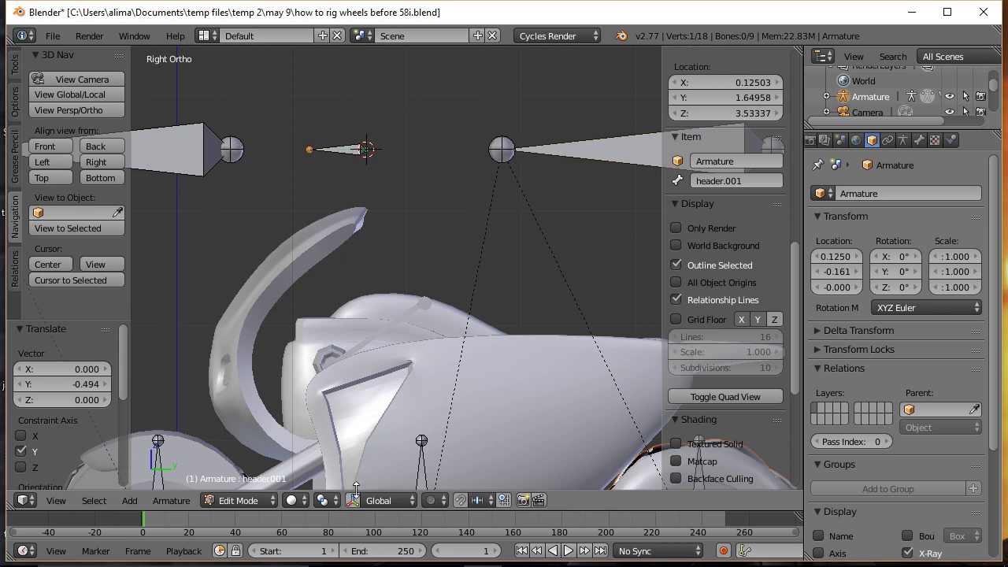
Step: Select the whole new bone and raise it about 1.487 along Z above the two header bones
{"action": "right_click", "coordinate": [351, 150]}
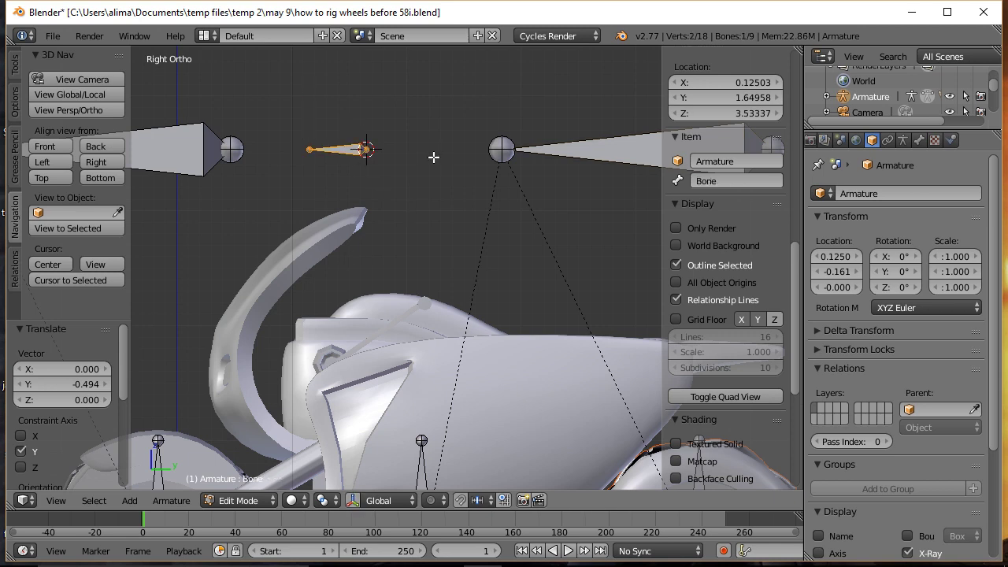
{"action": "key", "text": "ctrl"}
{"action": "middle_click_drag", "start_coordinate": [465, 127], "coordinate": [471, 207], "text": "ctrl"}
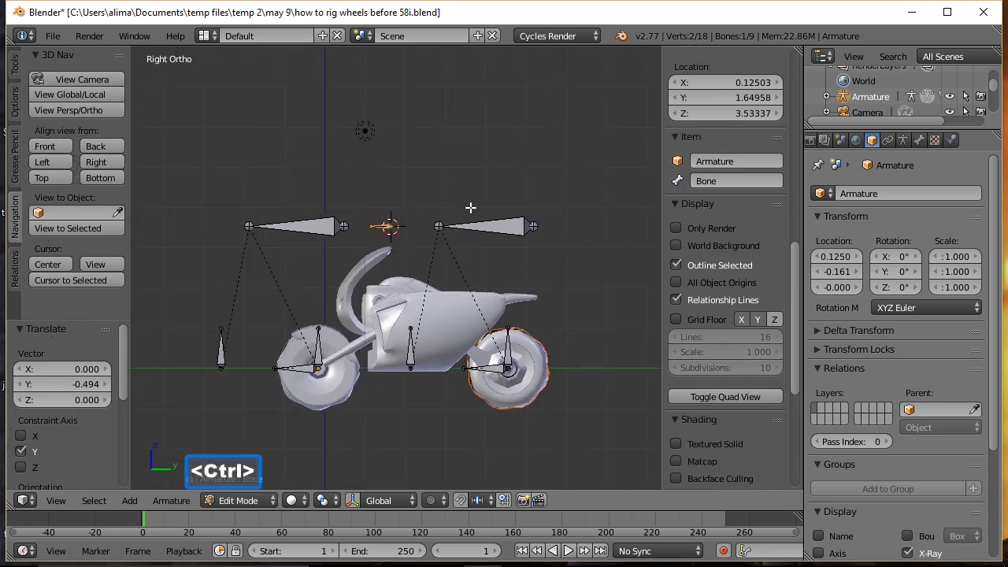
{"action": "left_click", "coordinate": [354, 501]}
{"action": "left_click_drag", "start_coordinate": [382, 170], "coordinate": [386, 120]}
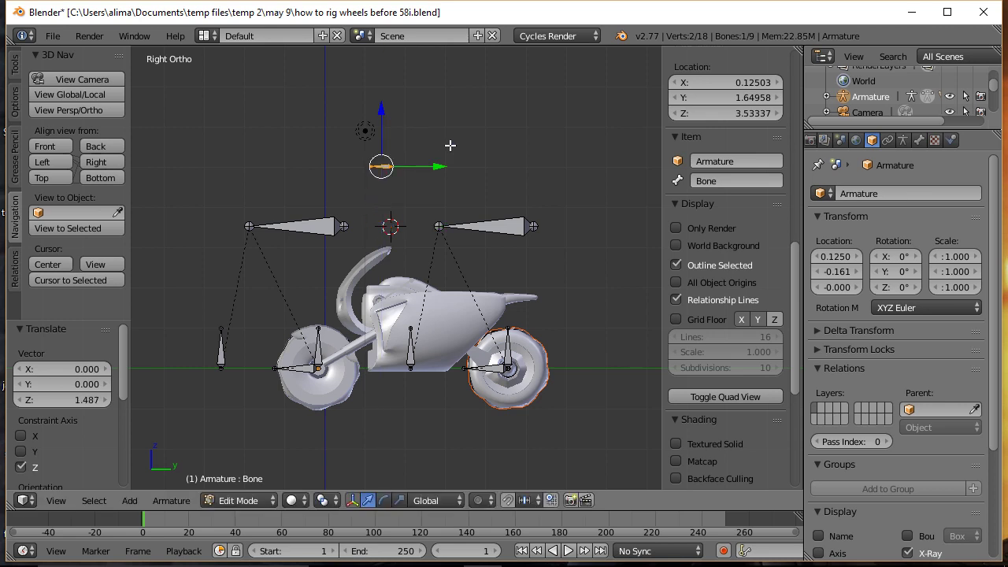
Step: Enlarge the raised bone by about 2.864 and again by 2.155, deselect it and save as how to rig wheels before 59i.blend
{"action": "key", "text": "s"}
{"action": "left_click", "coordinate": [584, 127]}
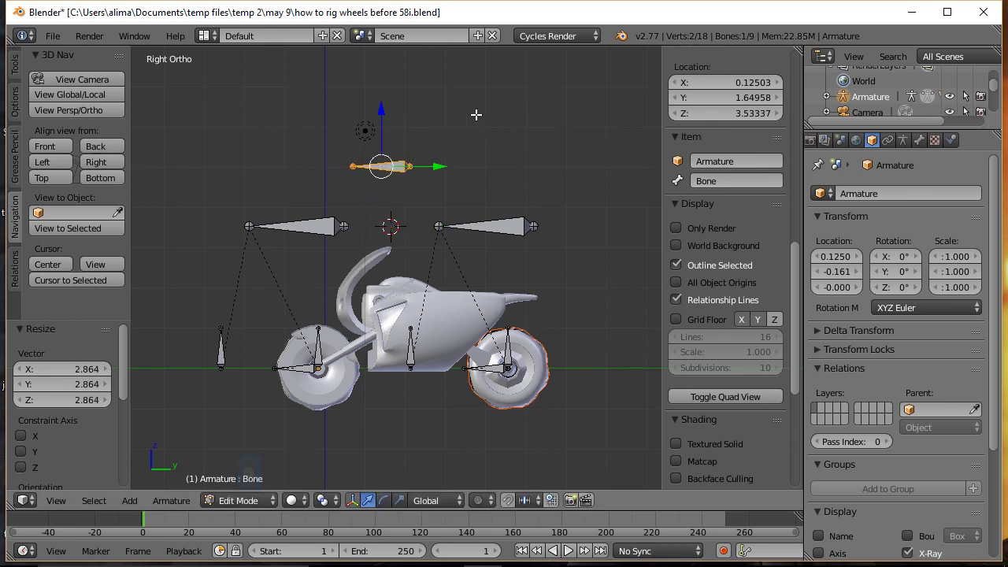
{"action": "key", "text": "s"}
{"action": "left_click", "coordinate": [584, 111]}
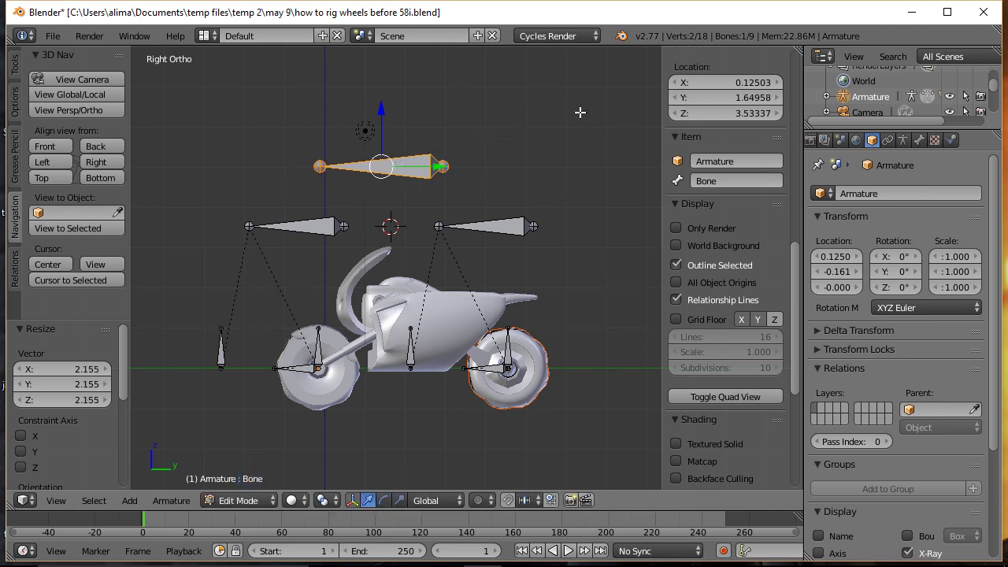
{"action": "key", "text": "a"}
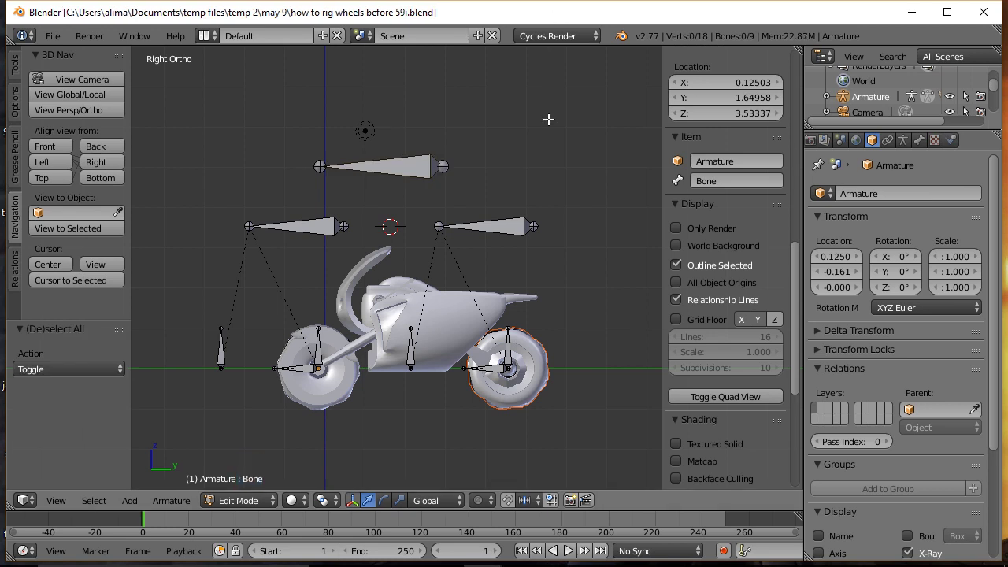
Step: Rename the large upper bone main_handle and save the file as how to rig wheels before 60i.blend
{"action": "right_click", "coordinate": [418, 162]}
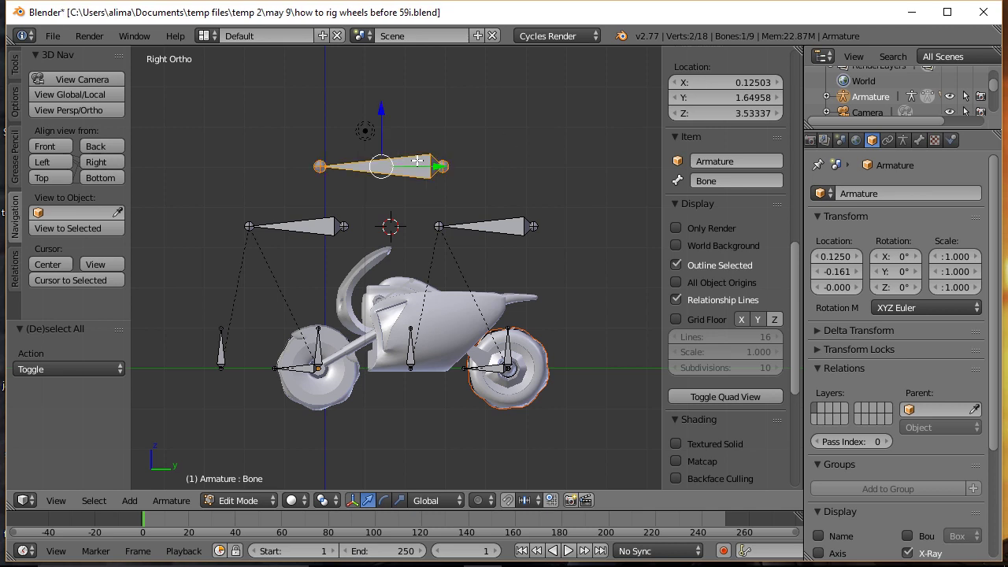
{"action": "left_click", "coordinate": [712, 180]}
{"action": "type", "text": "main_handle"}
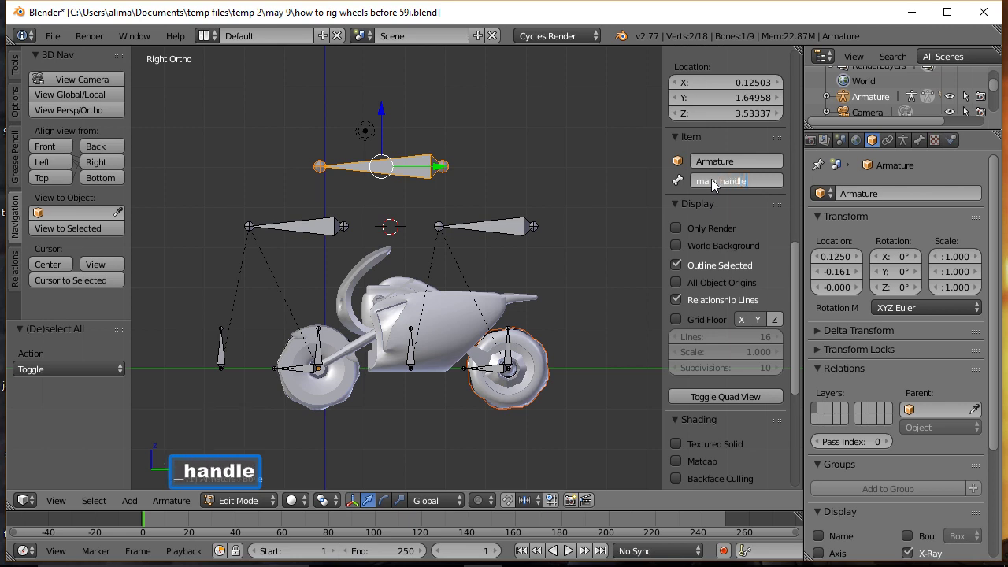
{"action": "key", "text": "Return"}
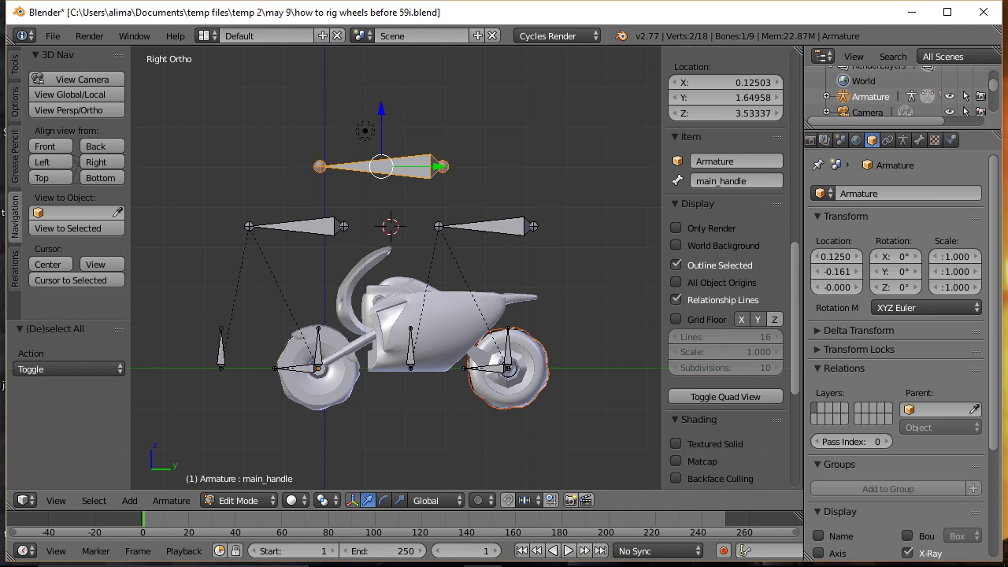
{"action": "key", "text": "ctrl+alt+s"}
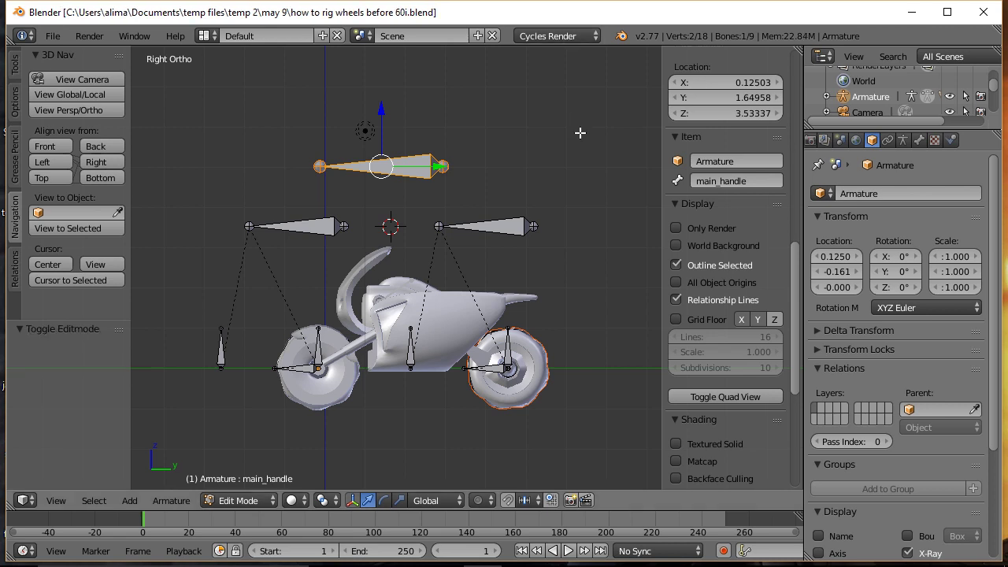
Step: Parent both header bones to main_handle with Keep Offset and save the file as how to rig wheels before 61i.blend
{"action": "key", "text": "a"}
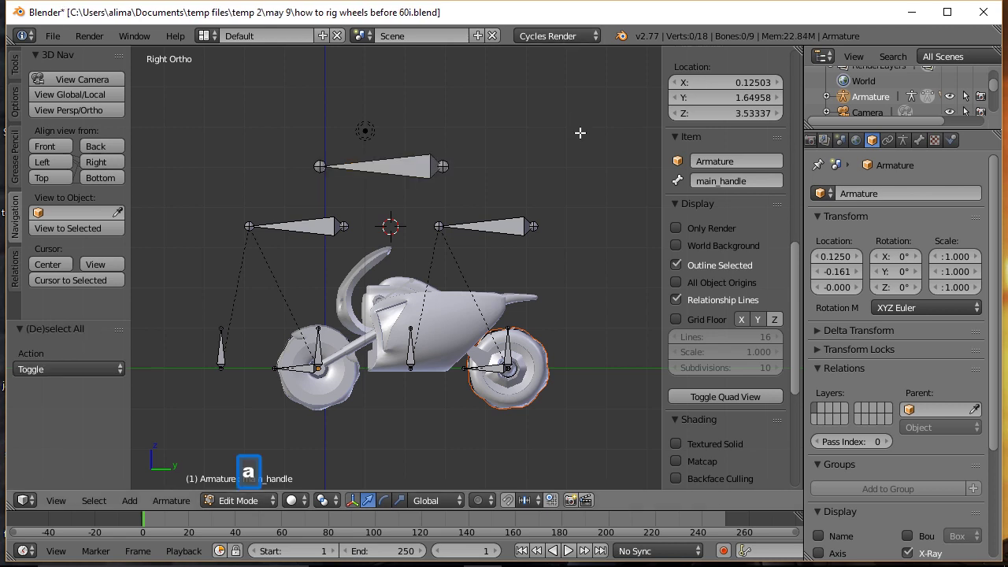
{"action": "right_click", "coordinate": [317, 225]}
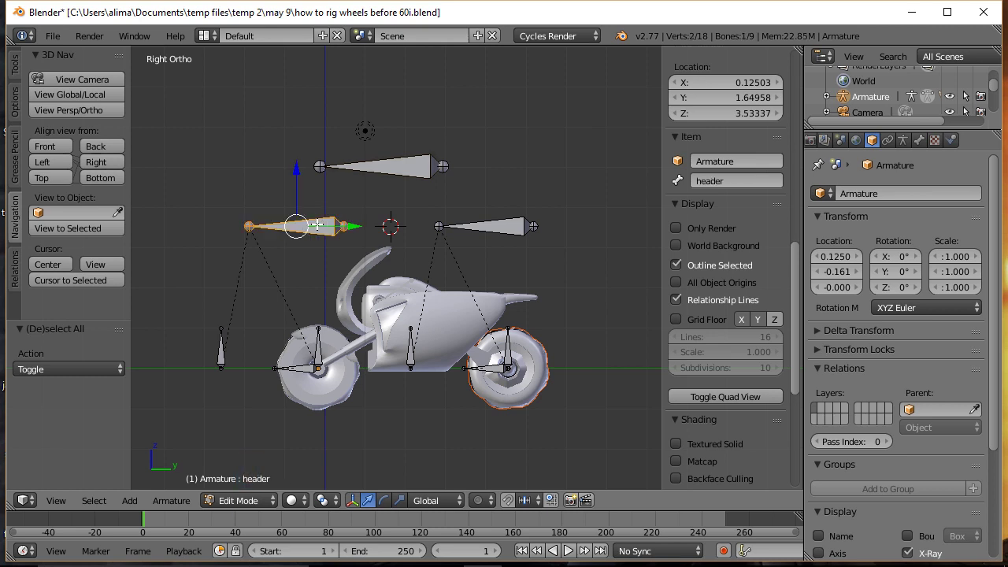
{"action": "right_click", "coordinate": [513, 227], "text": "shift"}
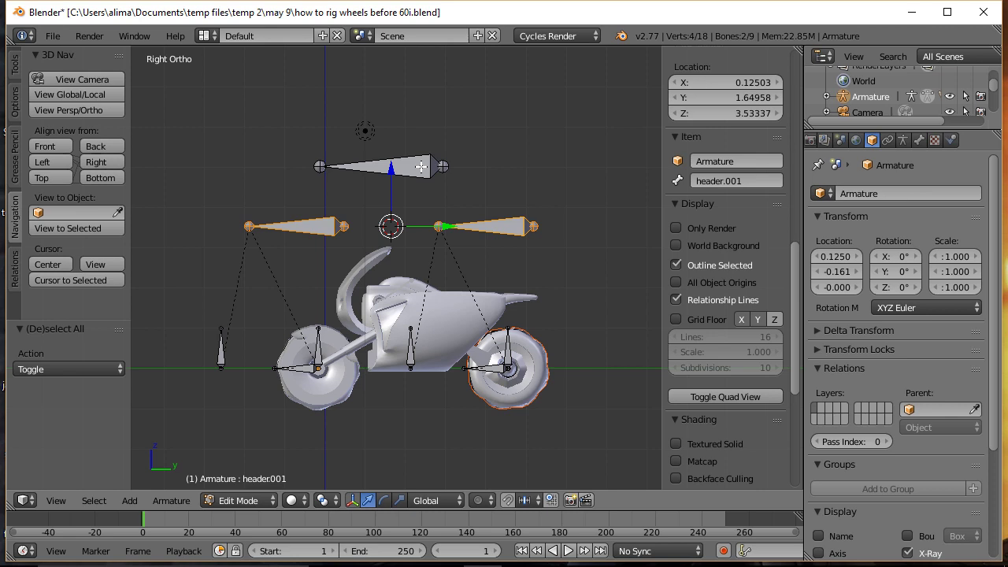
{"action": "right_click", "coordinate": [422, 166], "text": "shift"}
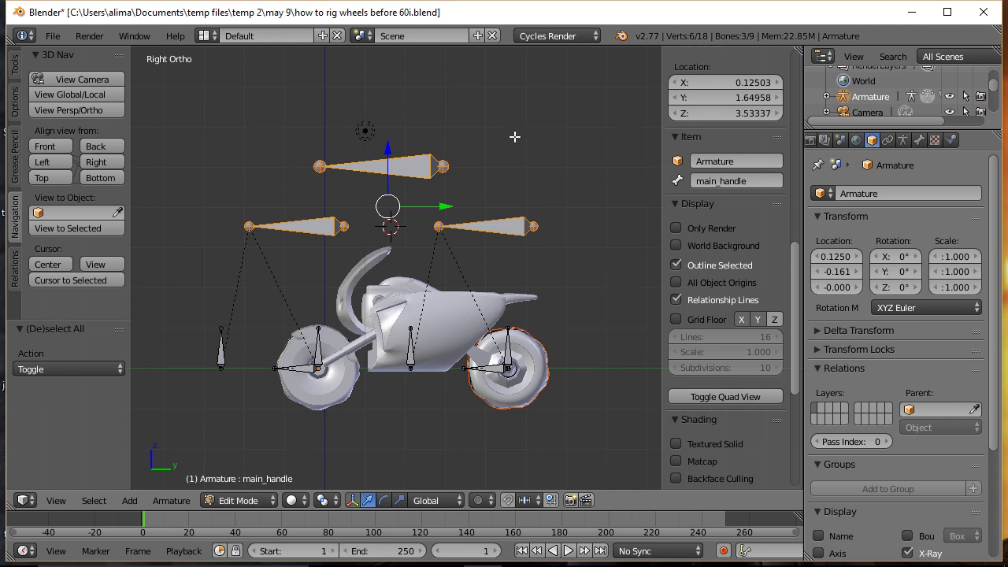
{"action": "key", "text": "ctrl"}
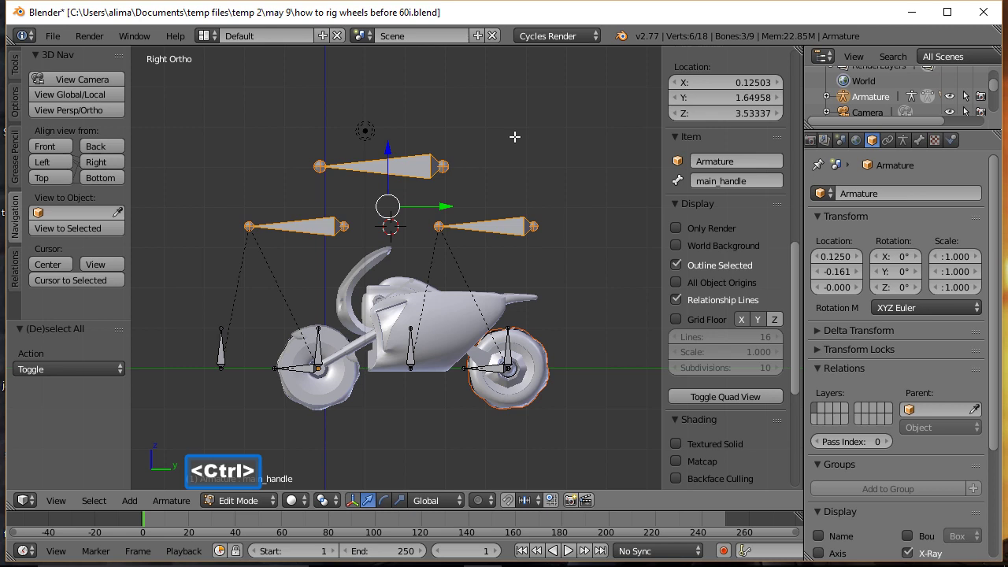
{"action": "key", "text": "ctrl+p"}
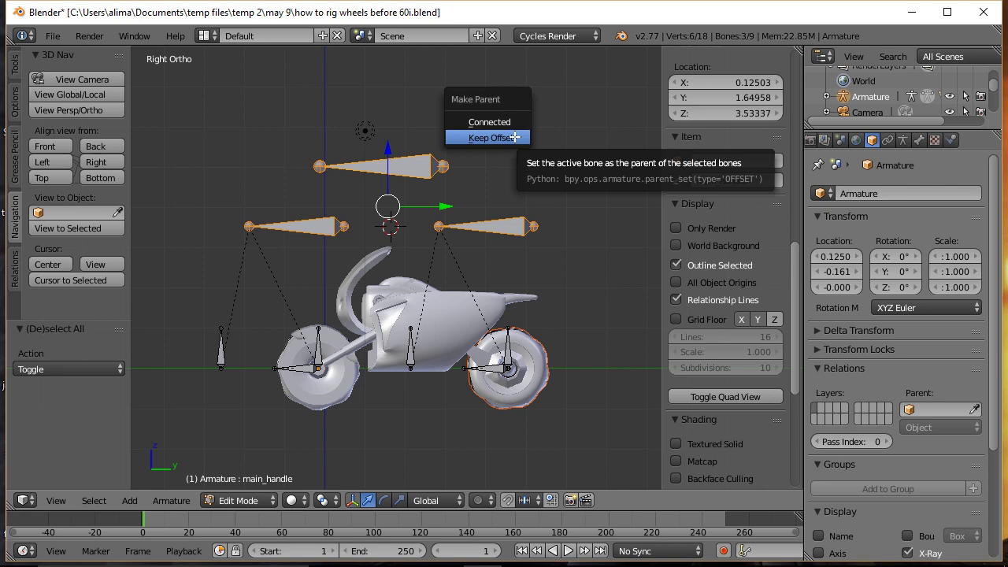
{"action": "left_click", "coordinate": [512, 138]}
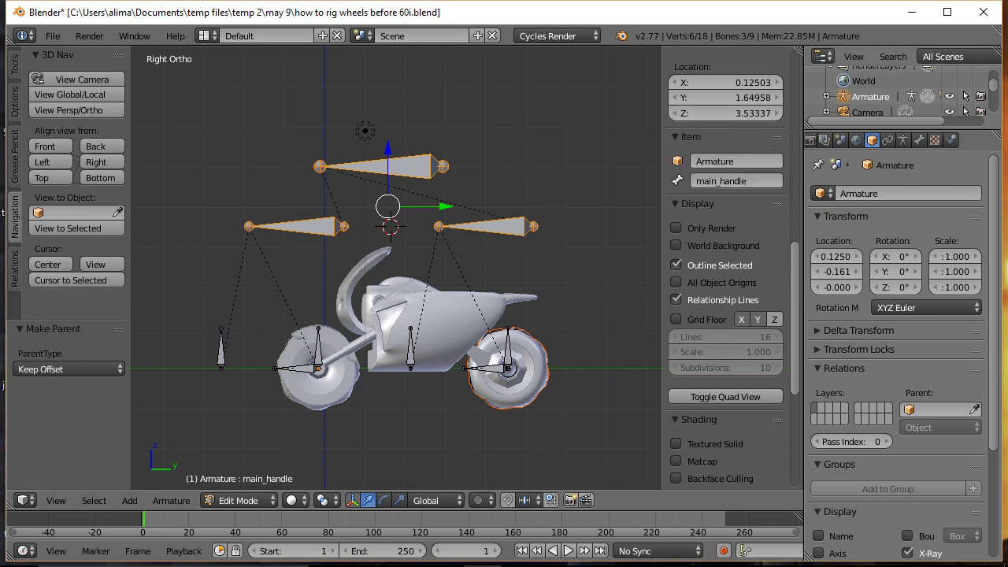
{"action": "key", "text": "ctrl+alt+s"}
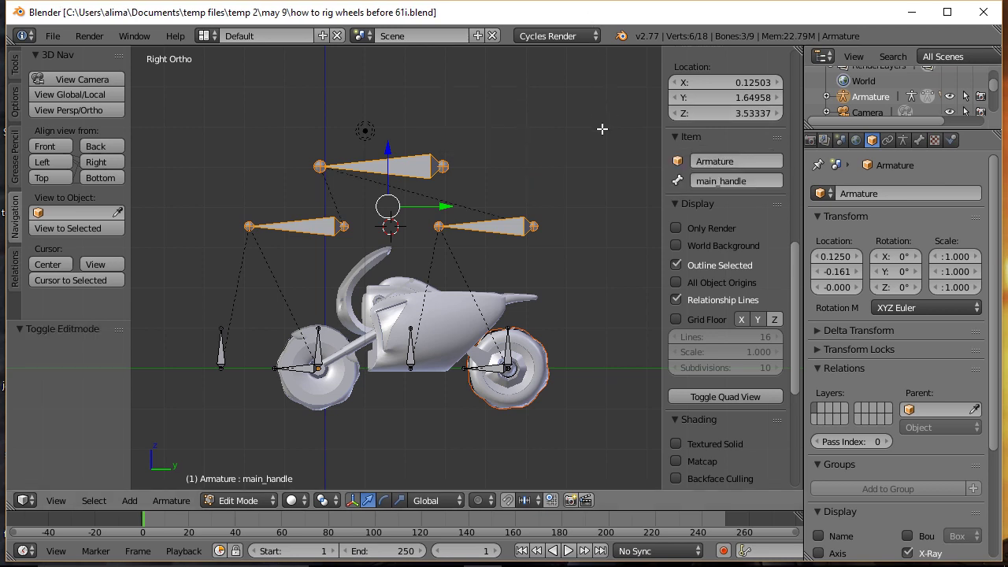
Step: Clear the selection, put only the armature into Pose Mode and select the main_handle bone
{"action": "key", "text": "a"}
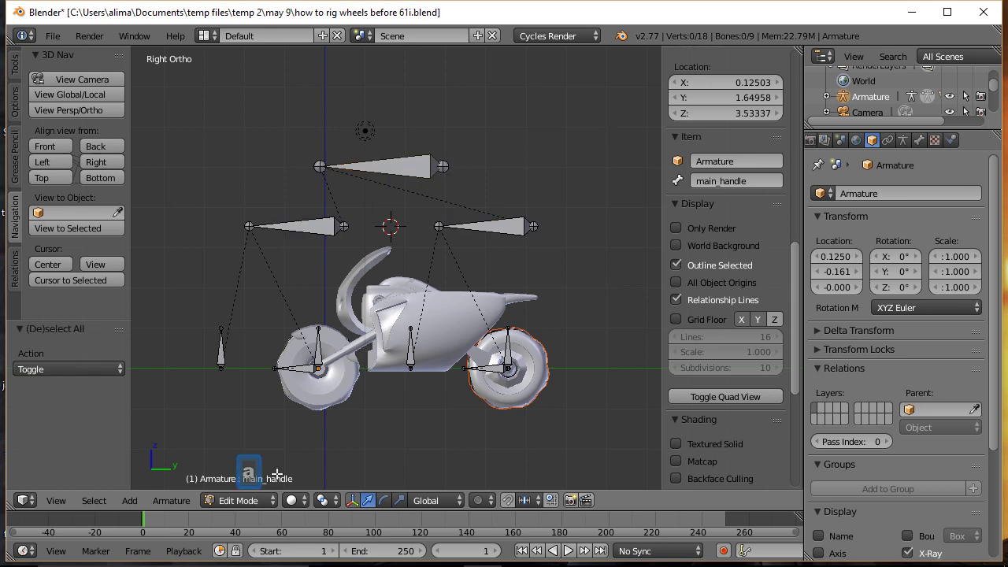
{"action": "left_click", "coordinate": [268, 506]}
{"action": "left_click", "coordinate": [257, 482]}
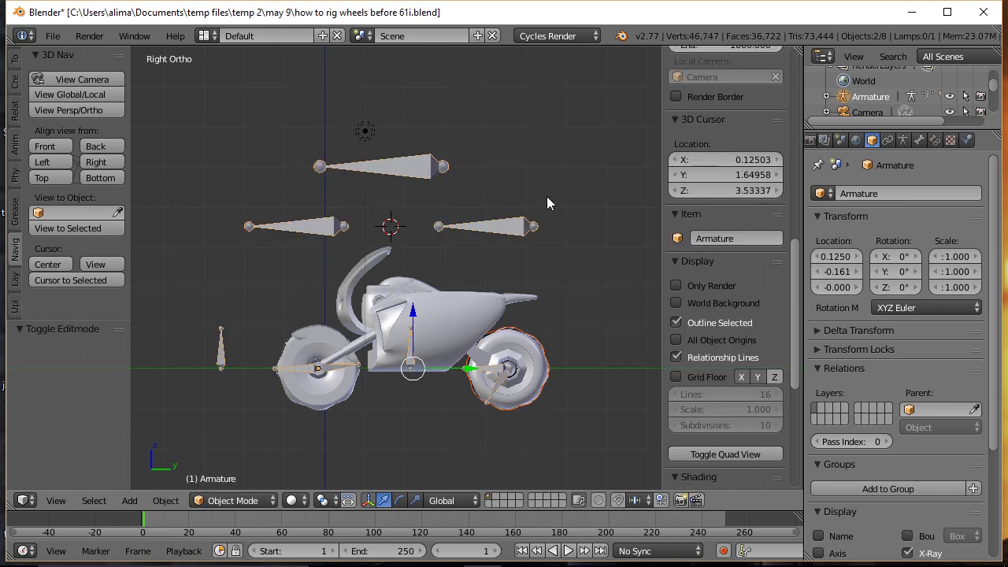
{"action": "key", "text": "a"}
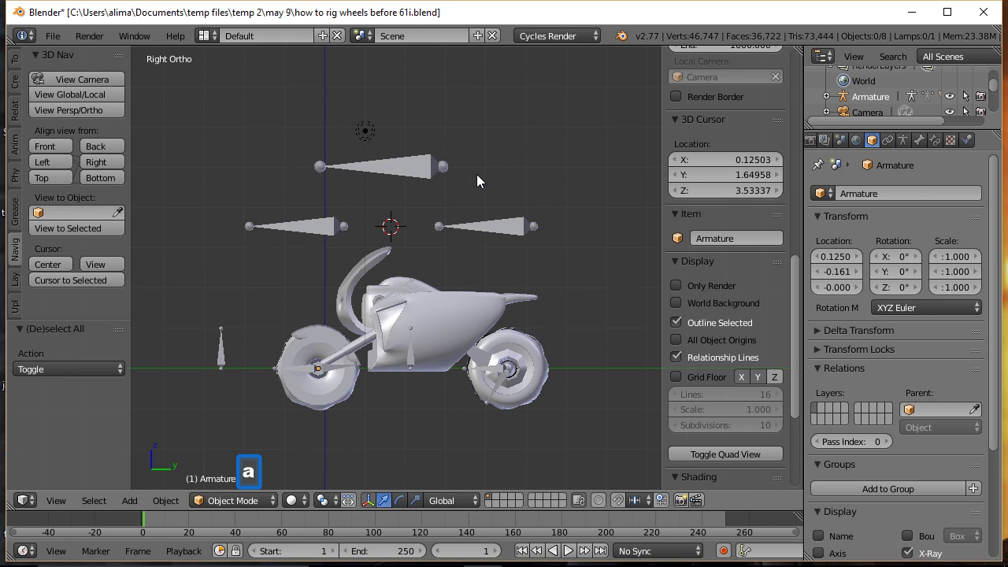
{"action": "right_click", "coordinate": [417, 167]}
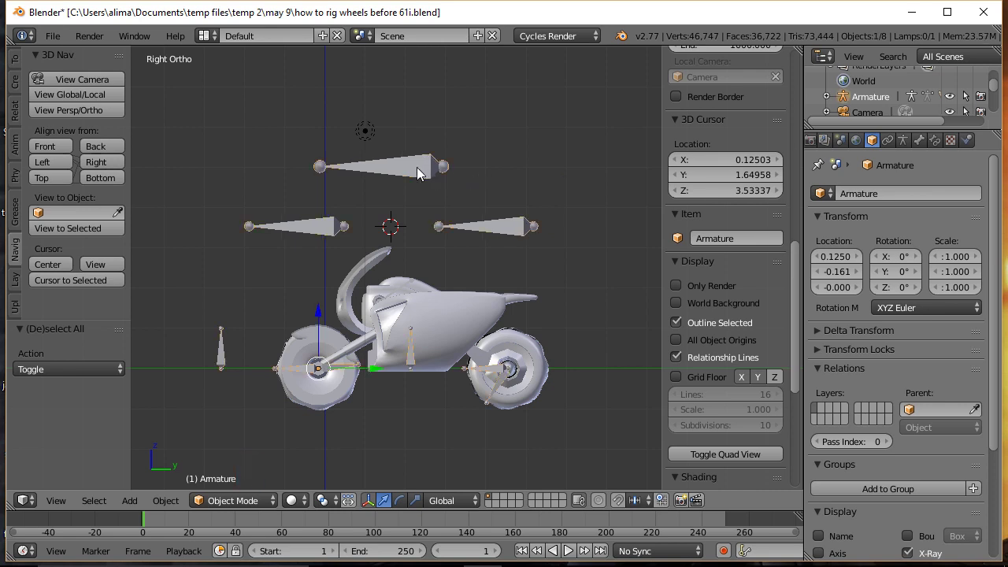
{"action": "left_click", "coordinate": [266, 501]}
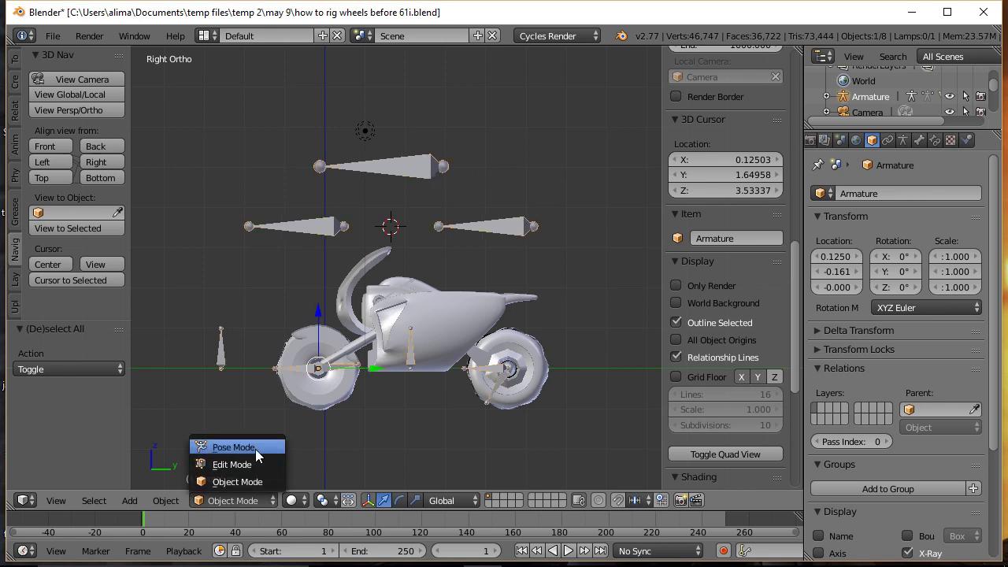
{"action": "left_click", "coordinate": [255, 447]}
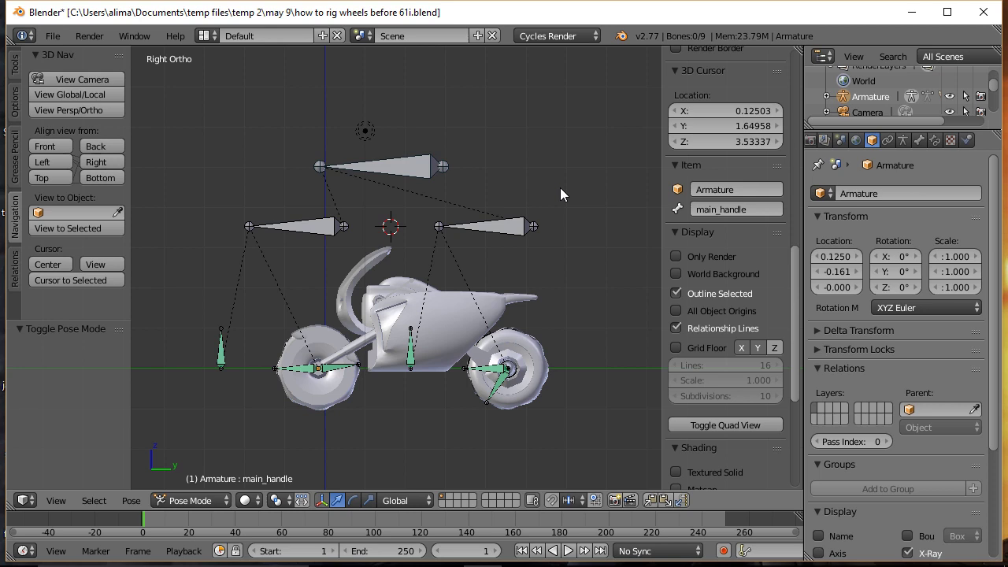
{"action": "left_click", "coordinate": [418, 168]}
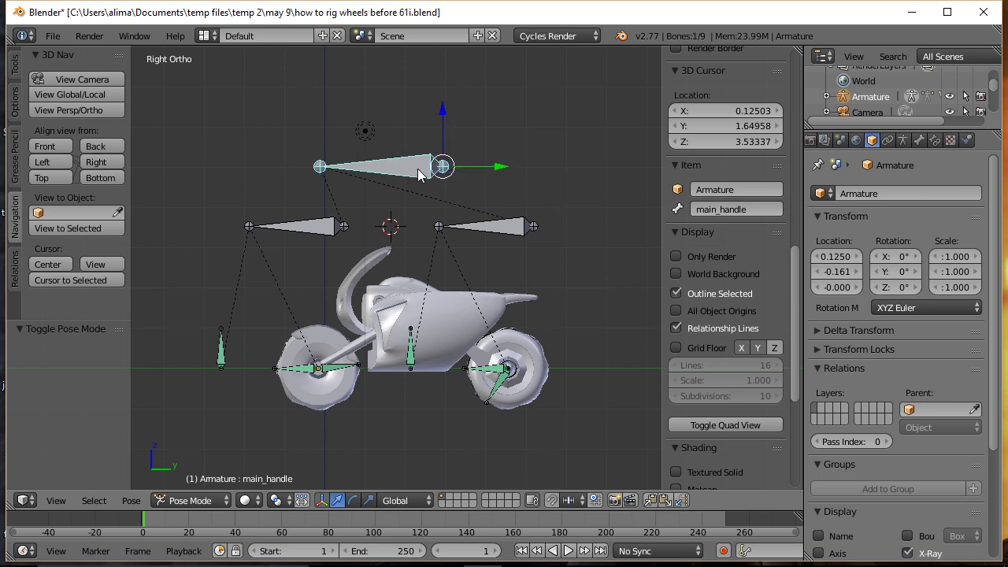
Step: Parent the motorcycle body to the main_handle bone with the Bone option and save as how to rig wheels before 62i.blend
{"action": "key", "text": "ctrl+Tab"}
{"action": "right_click", "coordinate": [449, 317]}
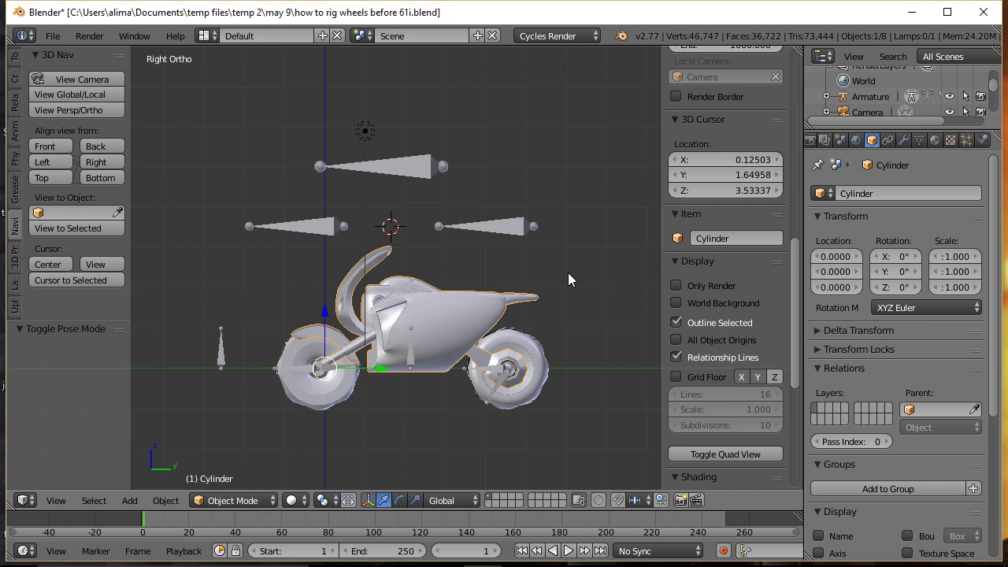
{"action": "right_click", "coordinate": [425, 170]}
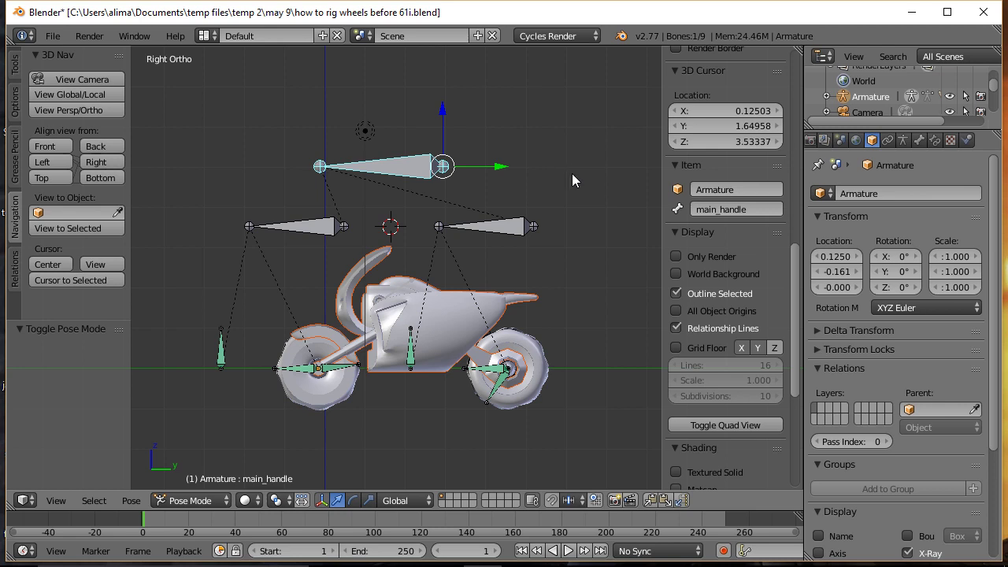
{"action": "key", "text": "ctrl"}
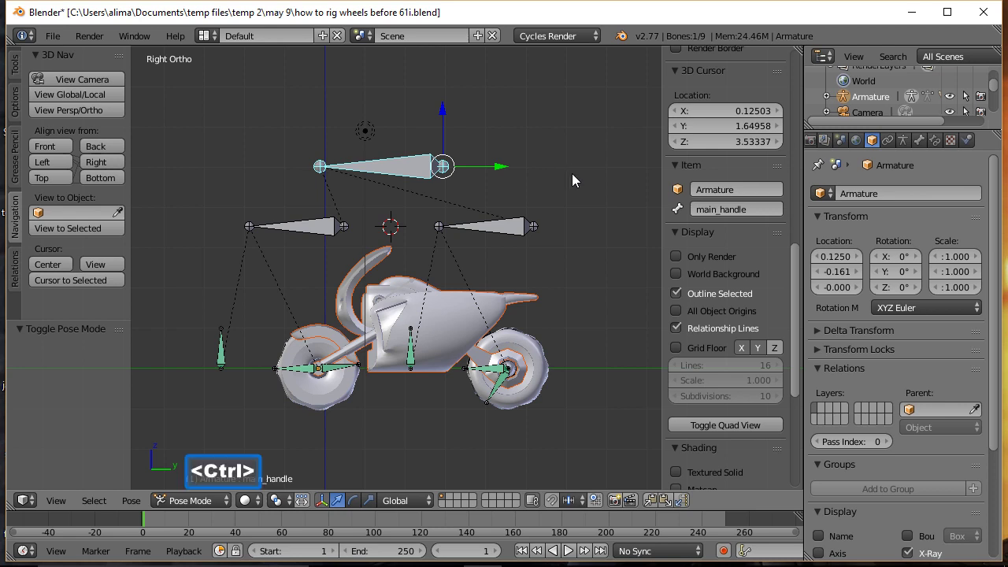
{"action": "key", "text": "ctrl+p"}
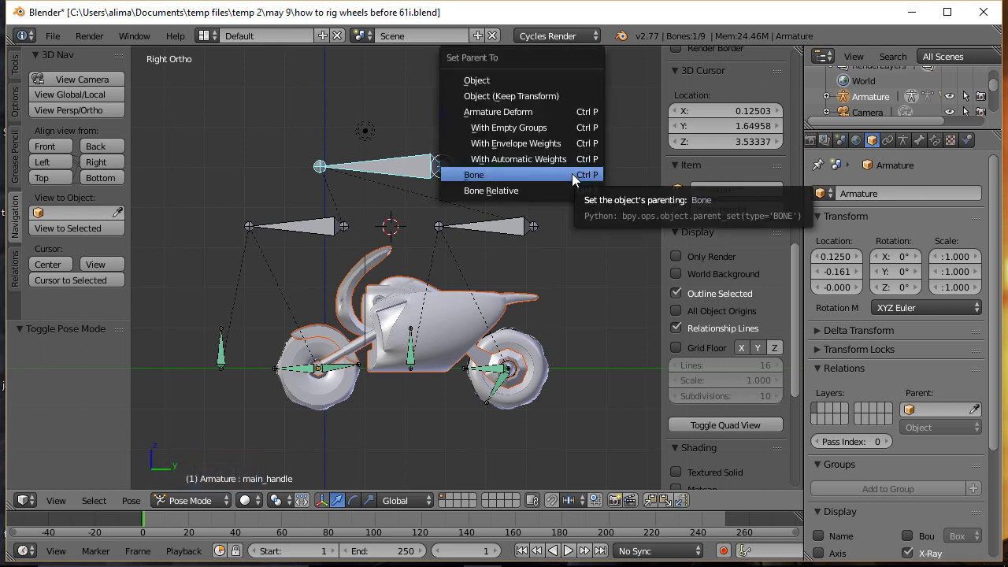
{"action": "left_click", "coordinate": [562, 173]}
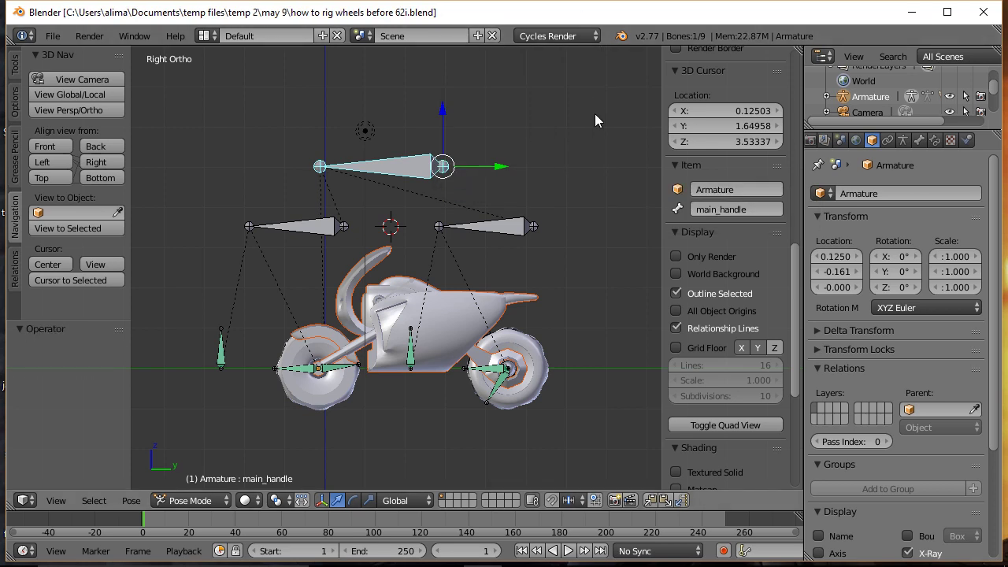
Step: Move the main_handle bone 2.661 along Y and save the file as how to rig wheels before 63i.blend
{"action": "key", "text": "n"}
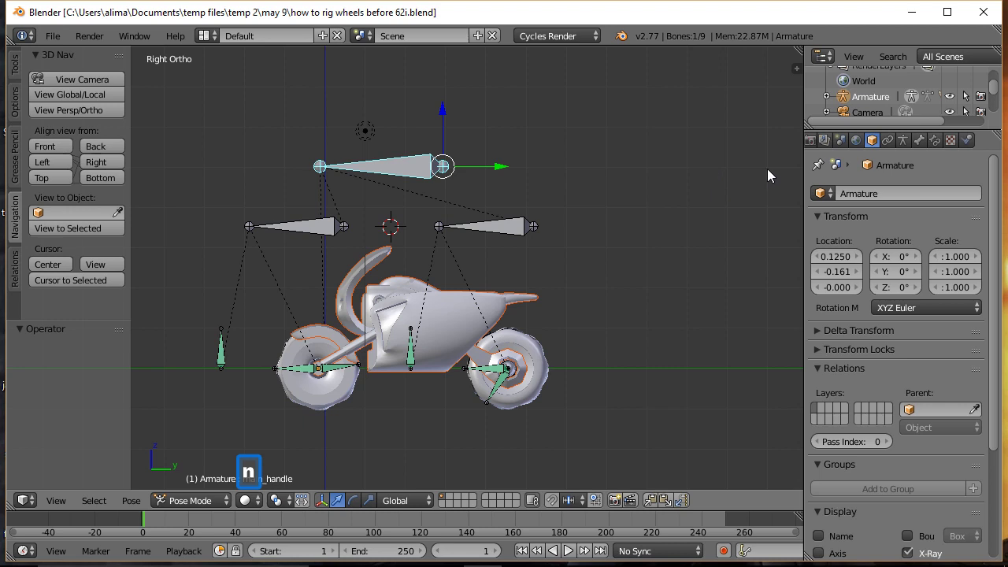
{"action": "right_click", "coordinate": [410, 169]}
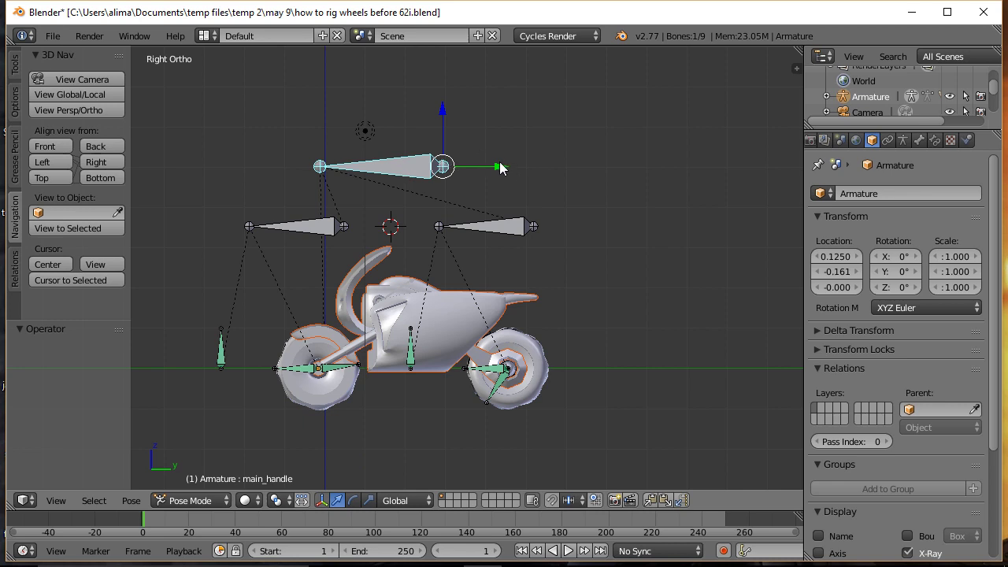
{"action": "key", "text": "g"}
{"action": "key", "text": "y"}
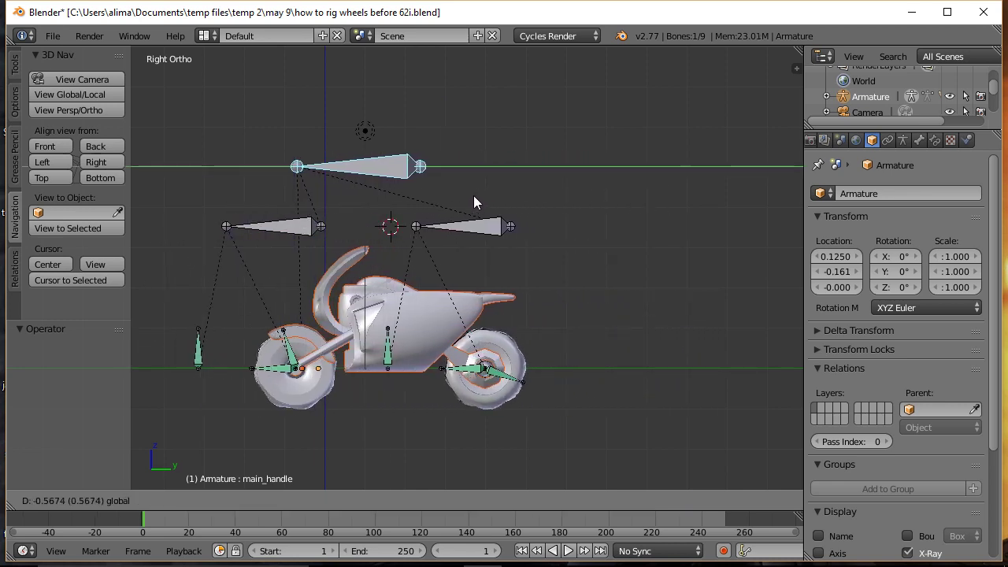
{"action": "left_click", "coordinate": [604, 213]}
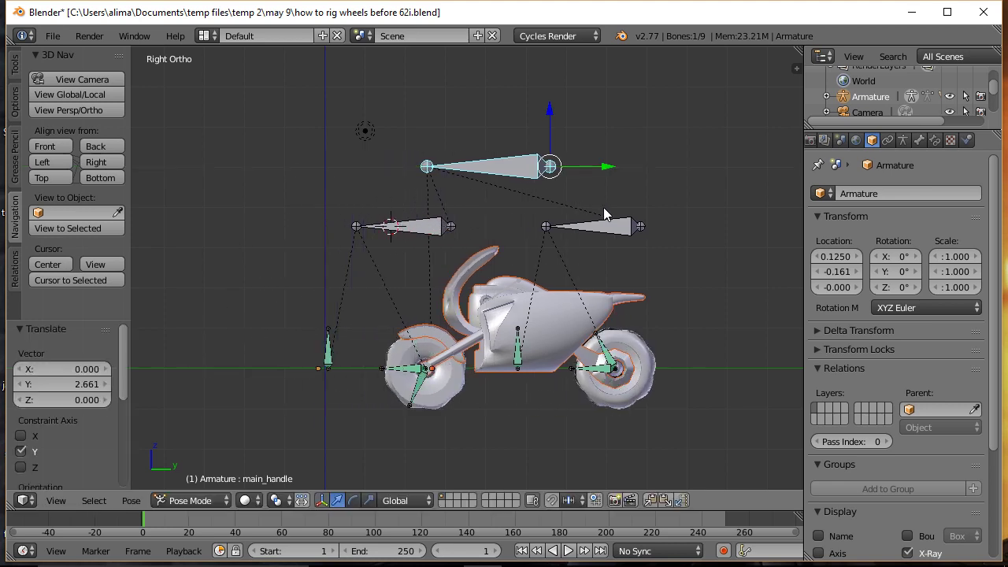
{"action": "key", "text": "ctrl+alt+s"}
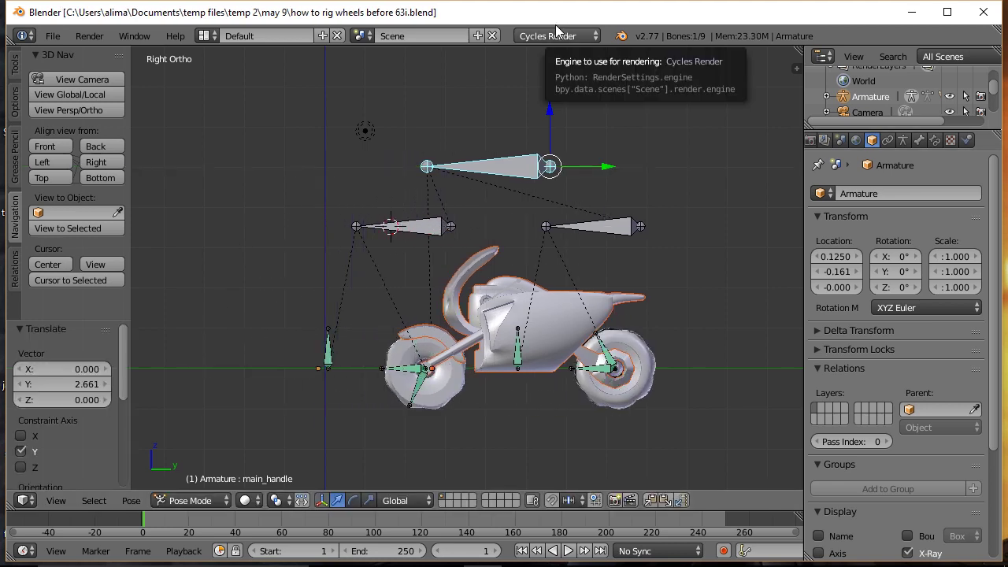
Step: Try moving the front director bone along X to test the front wheel's steering
{"action": "middle_click_drag", "start_coordinate": [558, 124], "coordinate": [620, 154]}
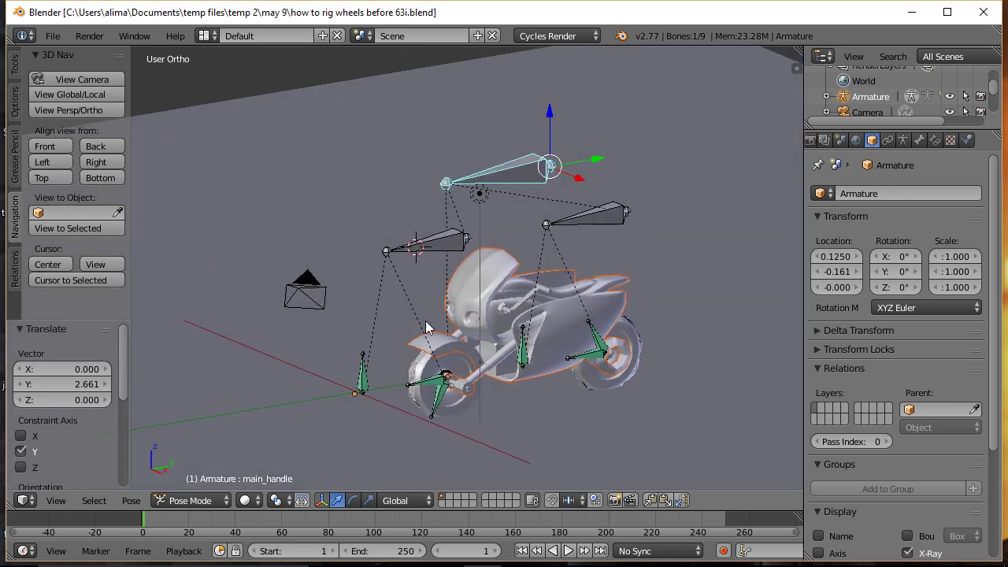
{"action": "right_click", "coordinate": [366, 383]}
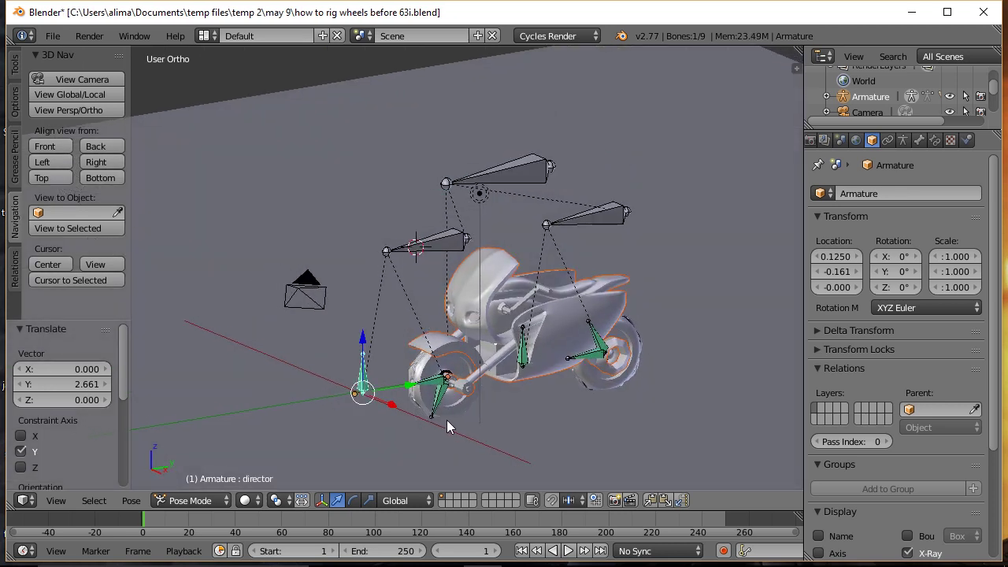
{"action": "key", "text": "g"}
{"action": "key", "text": "x"}
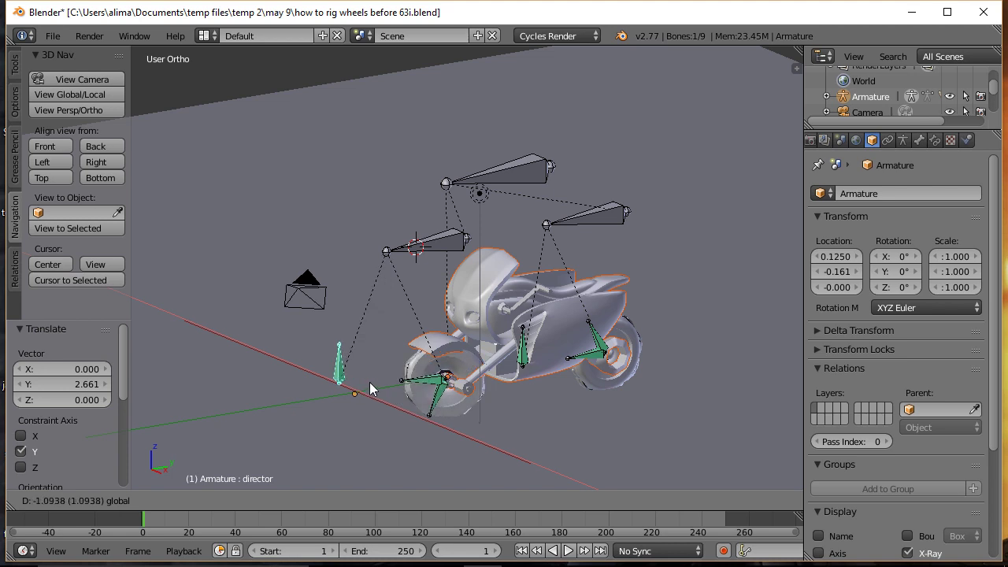
{"action": "right_click", "coordinate": [417, 401]}
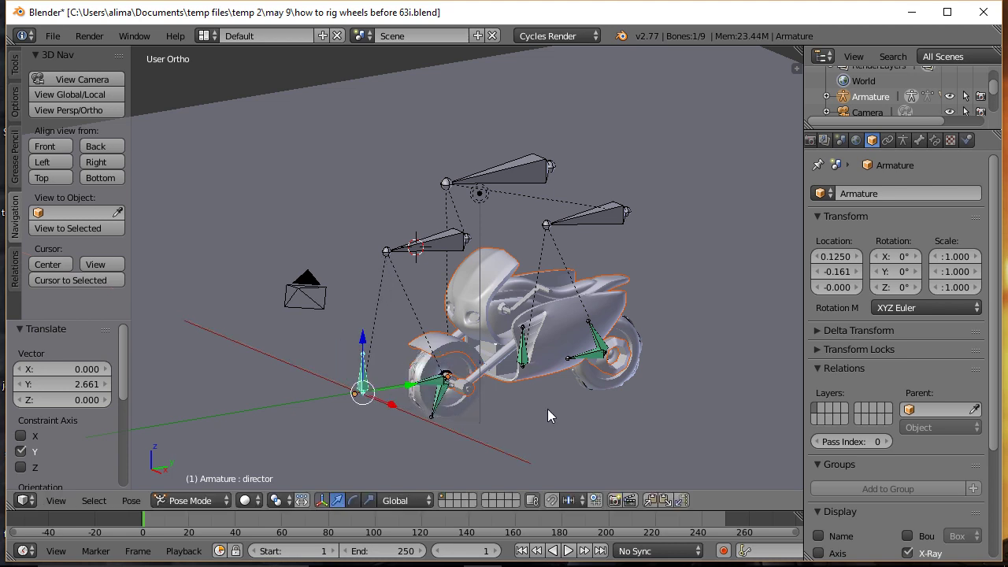
Step: Rotate the main_handle bone -48.626° around global X and move it -1.911 along Y
{"action": "right_click", "coordinate": [512, 173]}
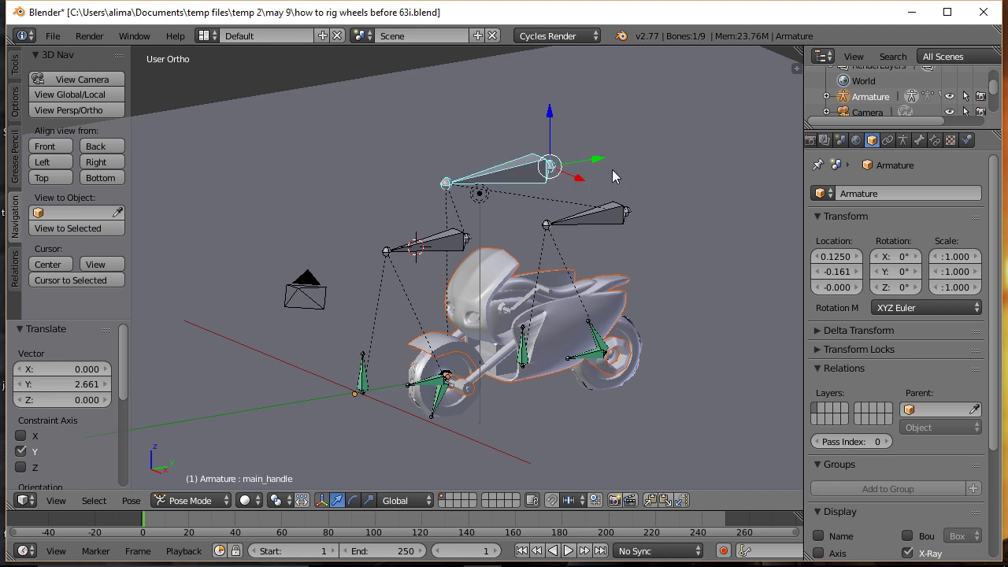
{"action": "key", "text": "r"}
{"action": "key", "text": "x"}
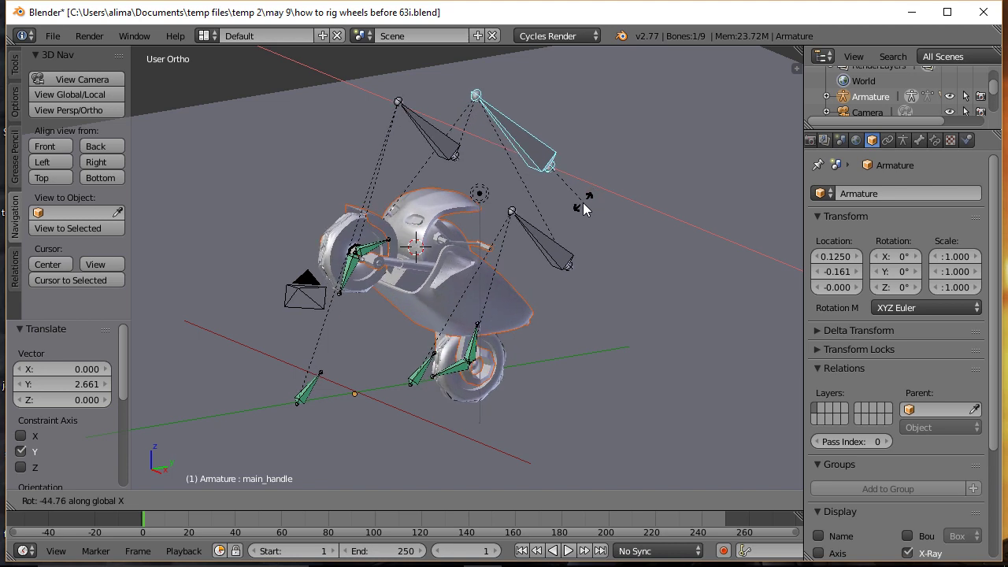
{"action": "left_click", "coordinate": [584, 208]}
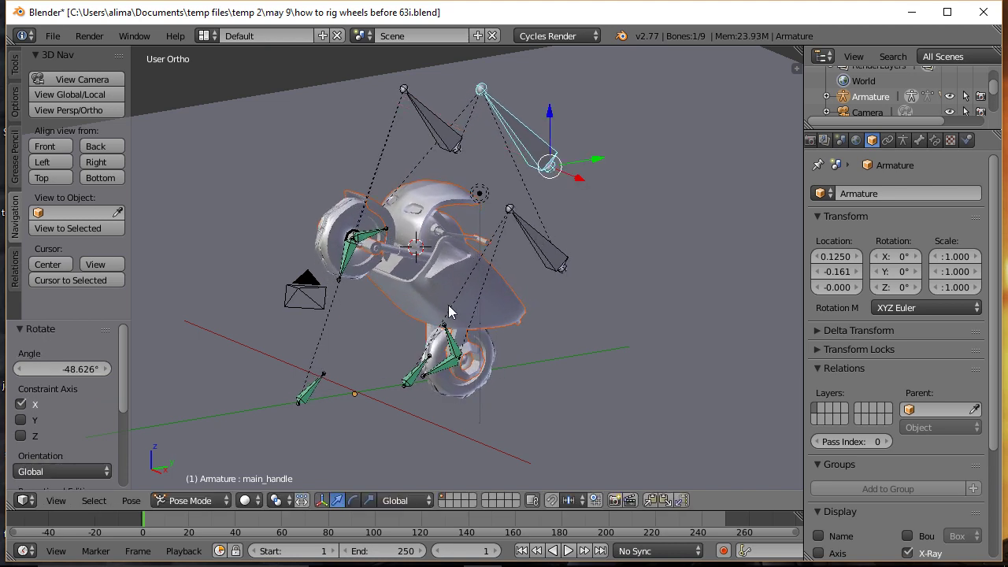
{"action": "key", "text": "g"}
{"action": "key", "text": "y"}
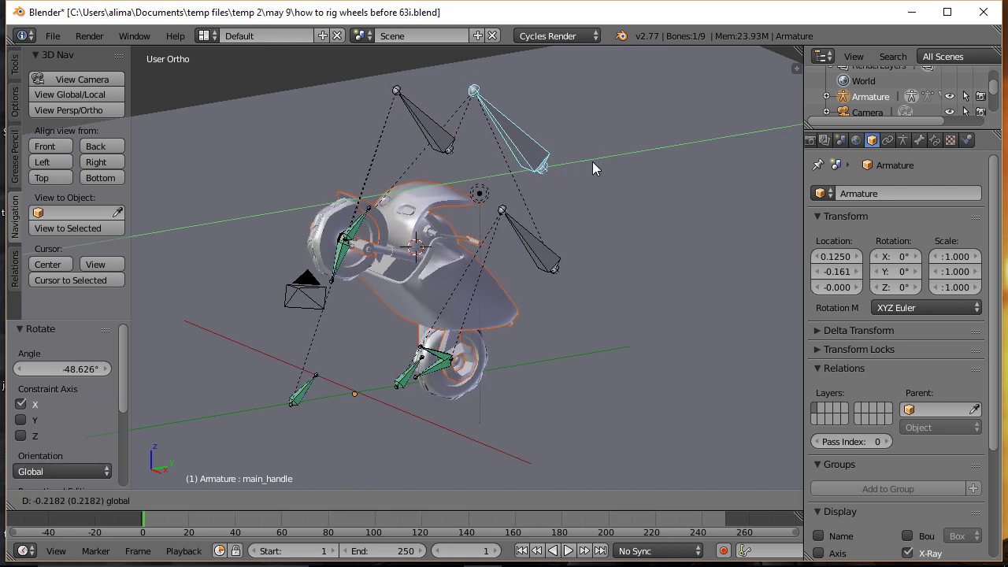
{"action": "left_click", "coordinate": [508, 203]}
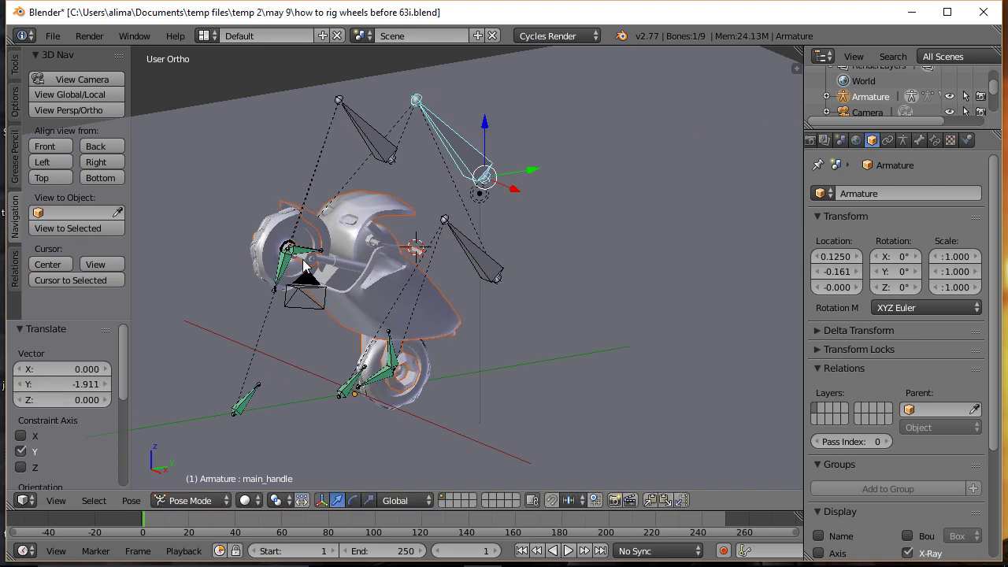
Step: Move the front director bone 0.996 along the global X axis to test the front wheel's steering
{"action": "right_click", "coordinate": [244, 408]}
{"action": "key", "text": "g"}
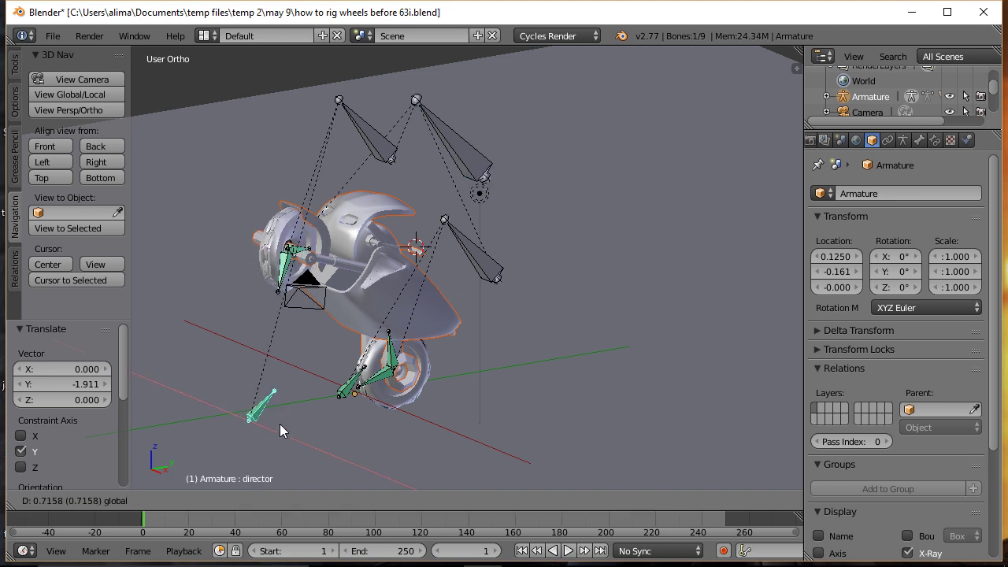
{"action": "left_click", "coordinate": [285, 424]}
Step: Move the main_handle bone -1.042 along Y and save the file as how to rig wheels before 64i.blend
{"action": "right_click", "coordinate": [473, 167]}
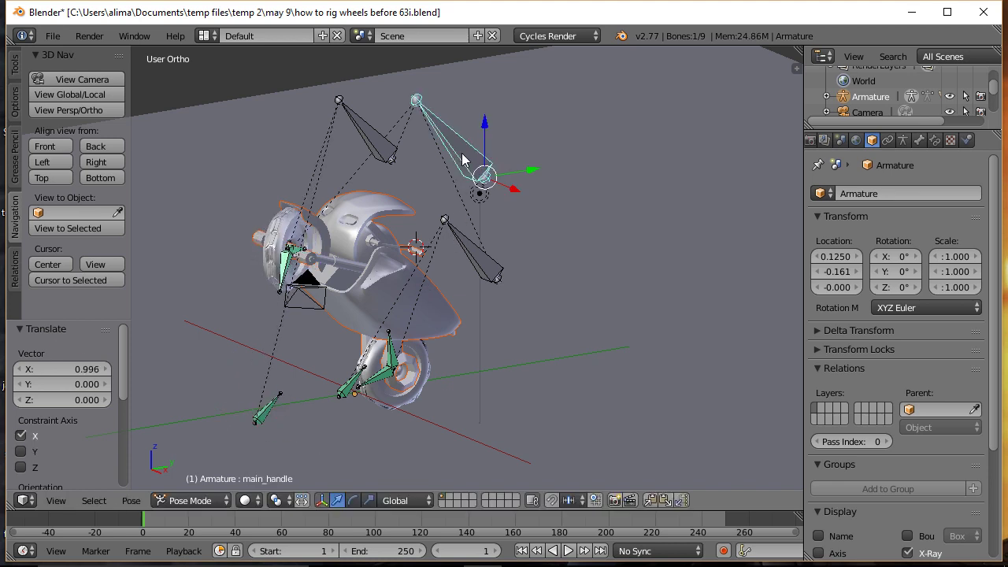
{"action": "key", "text": "g"}
{"action": "key", "text": "y"}
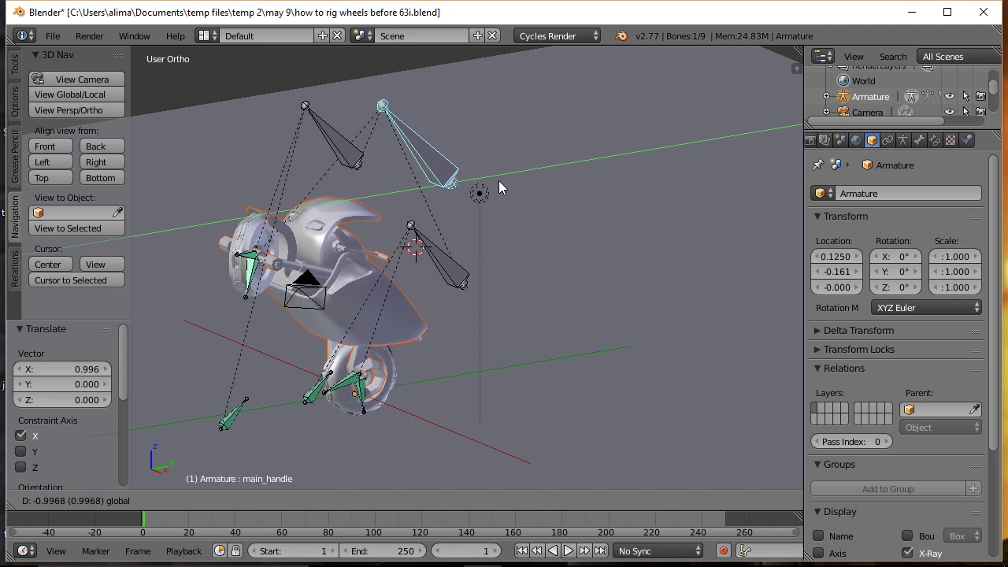
{"action": "left_click", "coordinate": [498, 181]}
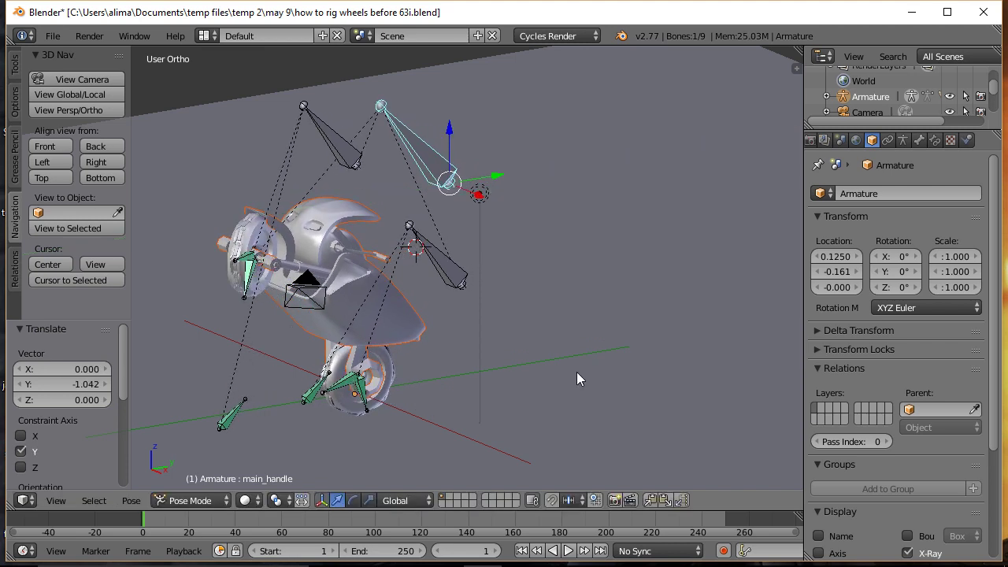
{"action": "key", "text": "ctrl+alt+s"}
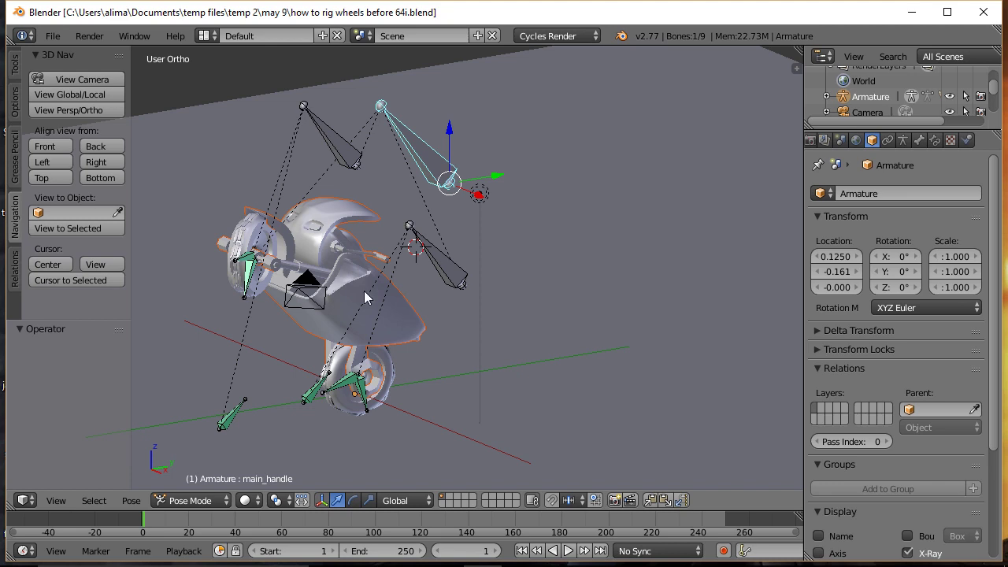
Step: Rotate the main_handle bone 24.607° around the global Z axis to test turning the whole motorcycle
{"action": "key", "text": "r"}
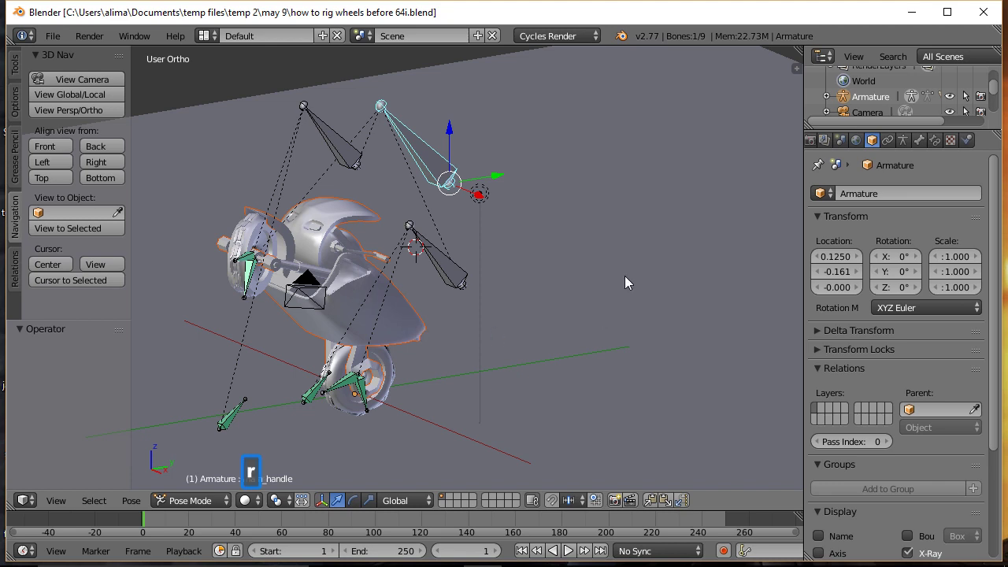
{"action": "key", "text": "z"}
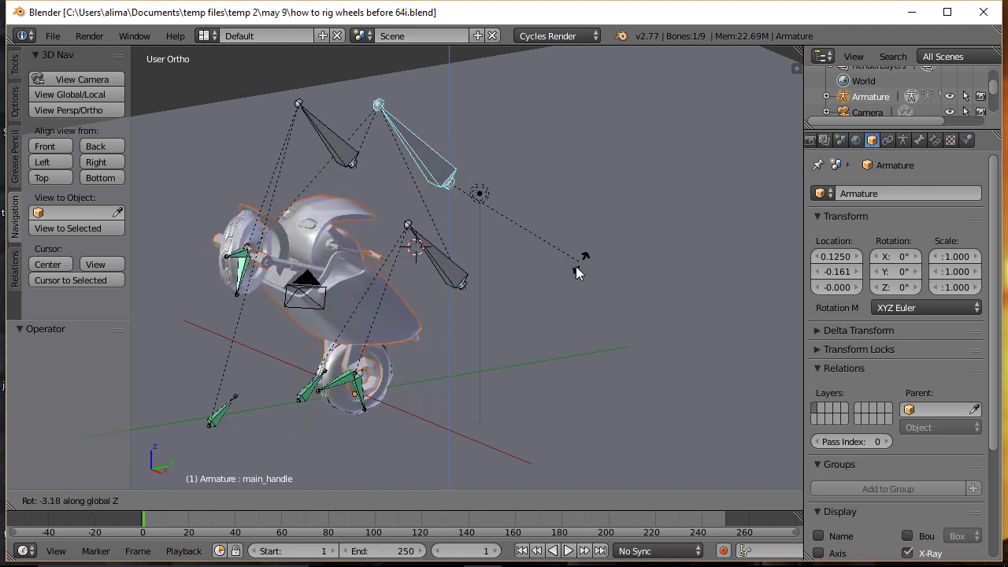
{"action": "left_click", "coordinate": [625, 194]}
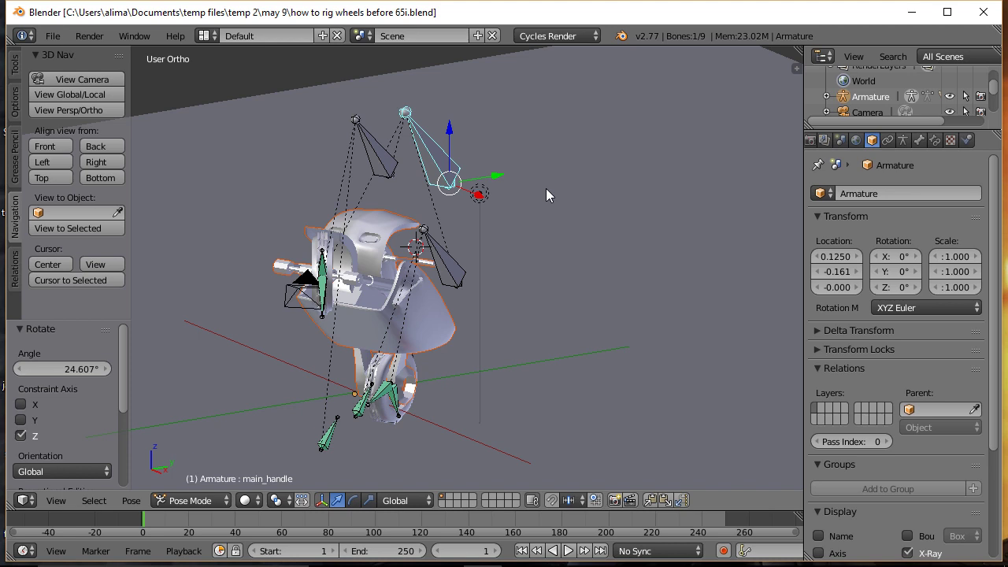
Step: Clear the pose rotation of the main_handle bone to set the motorcycle upright on its wheels
{"action": "key", "text": "alt"}
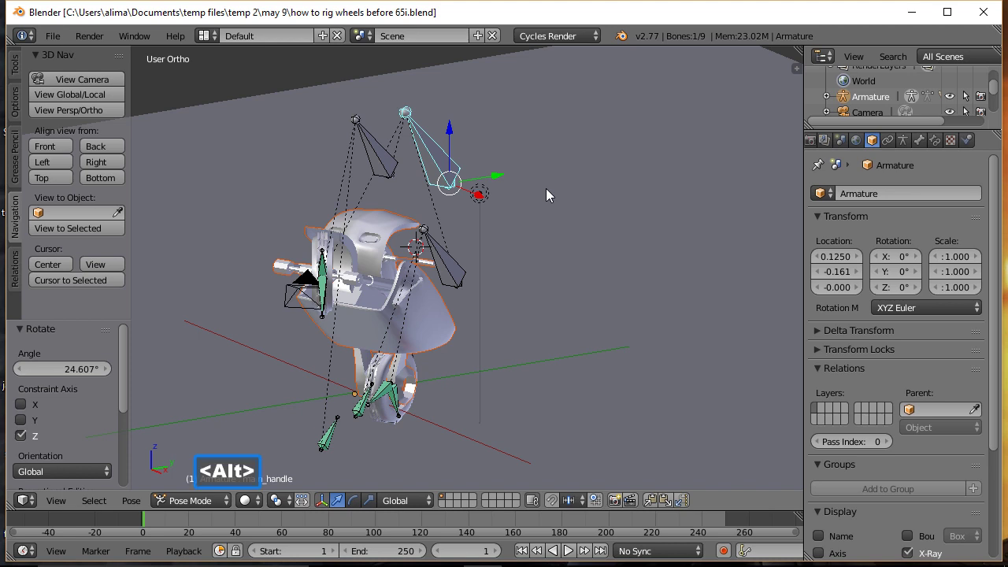
{"action": "key", "text": "alt+r"}
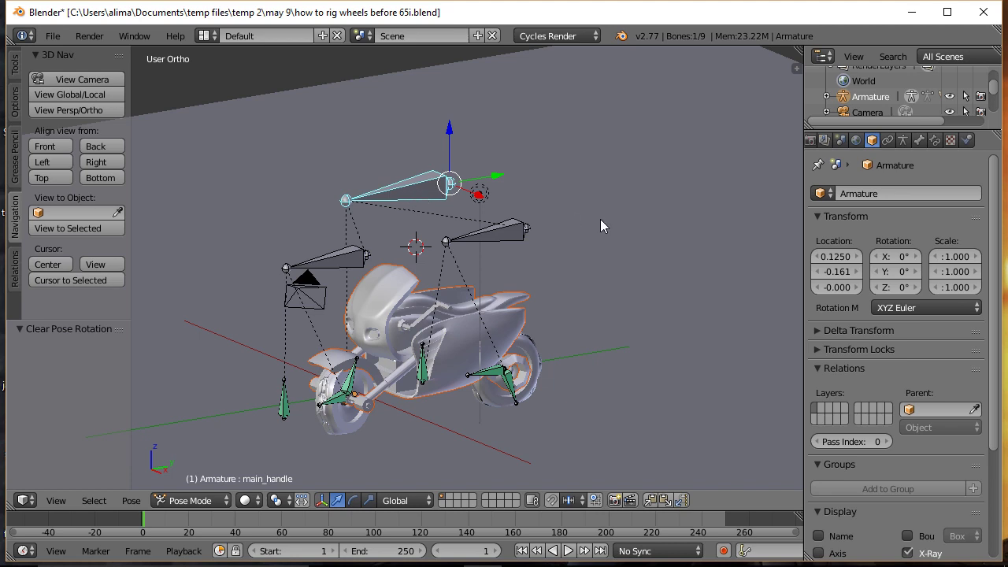
Step: Clear the front director bone's pose location and save the file as how to rig wheels before 66l.blend
{"action": "right_click", "coordinate": [285, 410]}
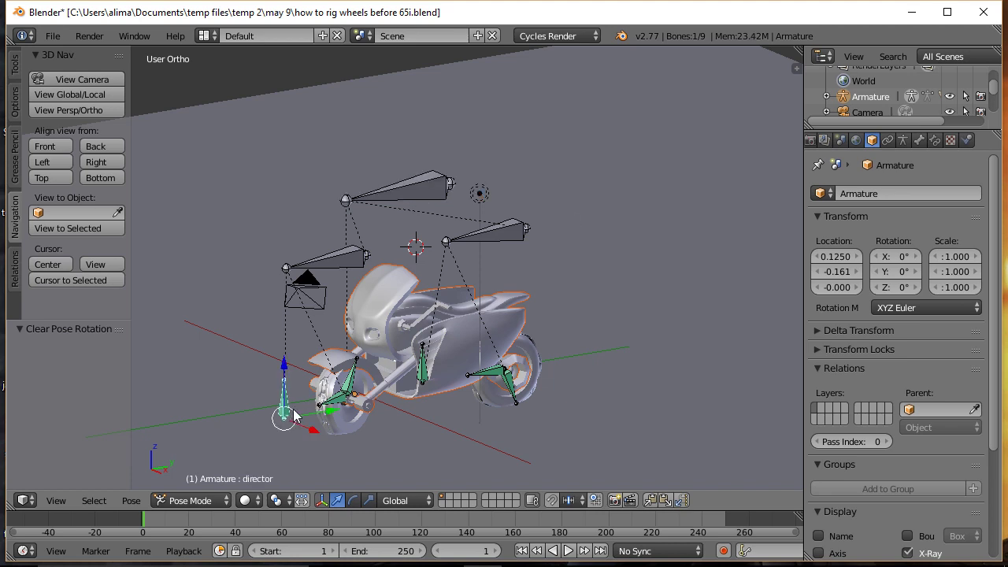
{"action": "key", "text": "alt"}
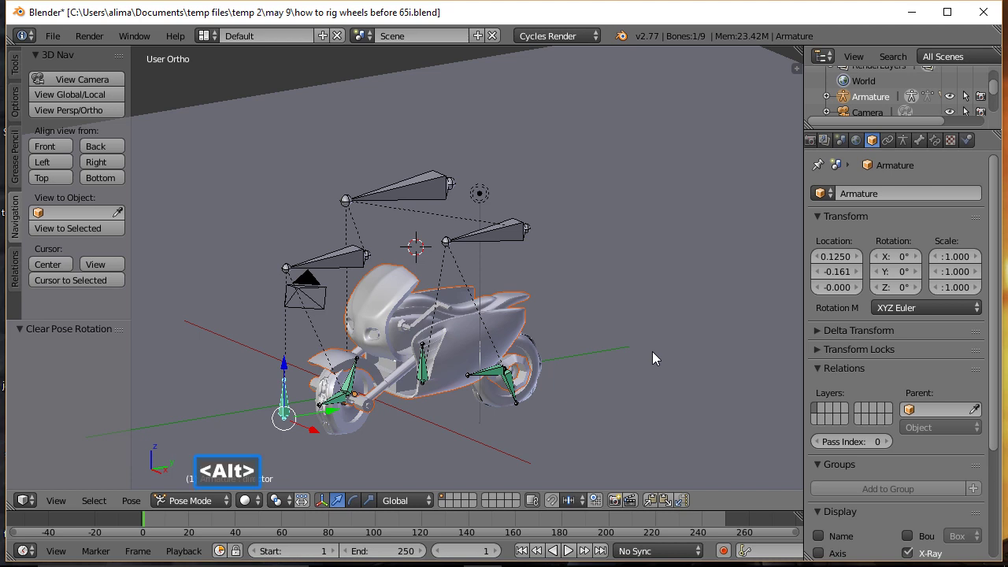
{"action": "key", "text": "alt+g"}
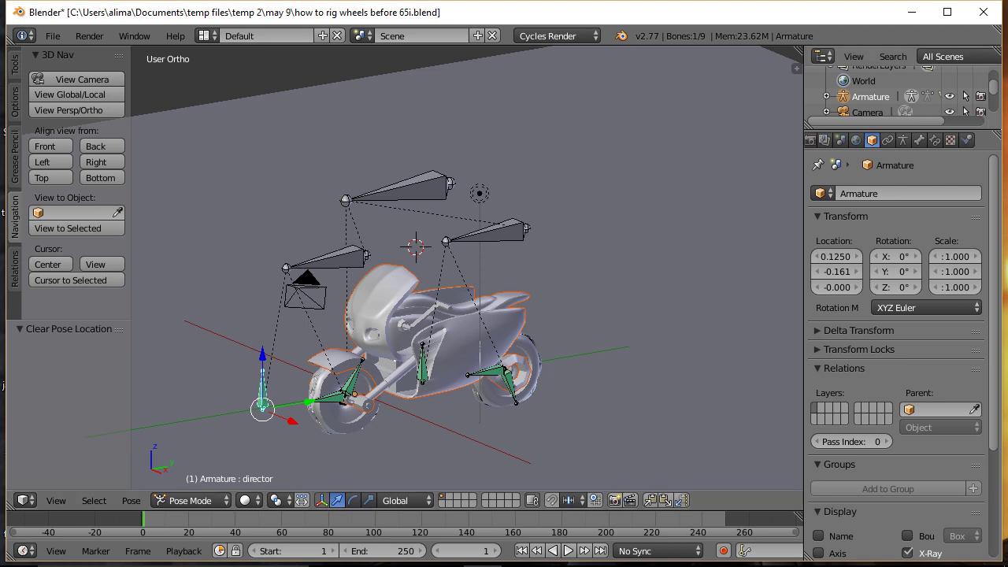
{"action": "key", "text": "ctrl+alt+s"}
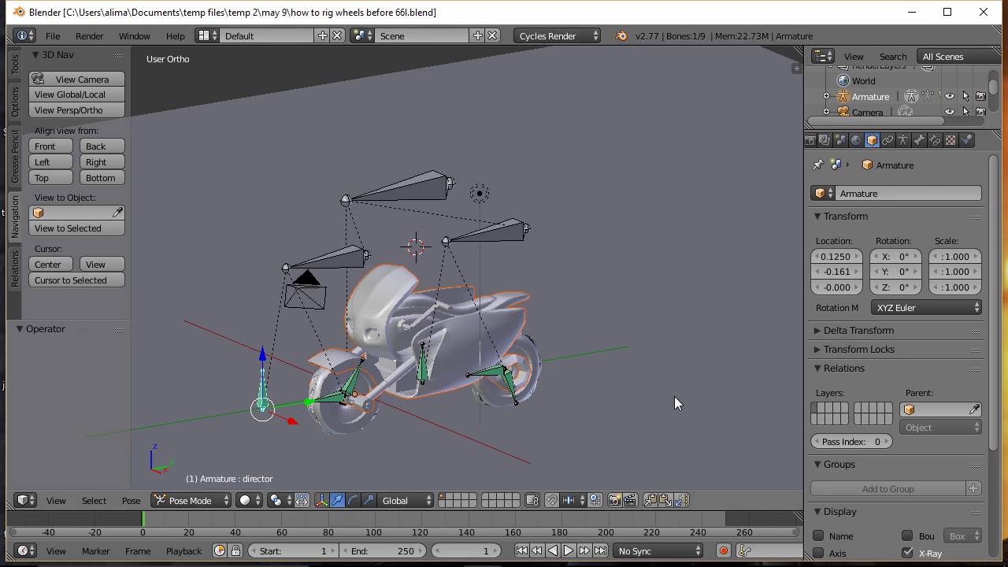